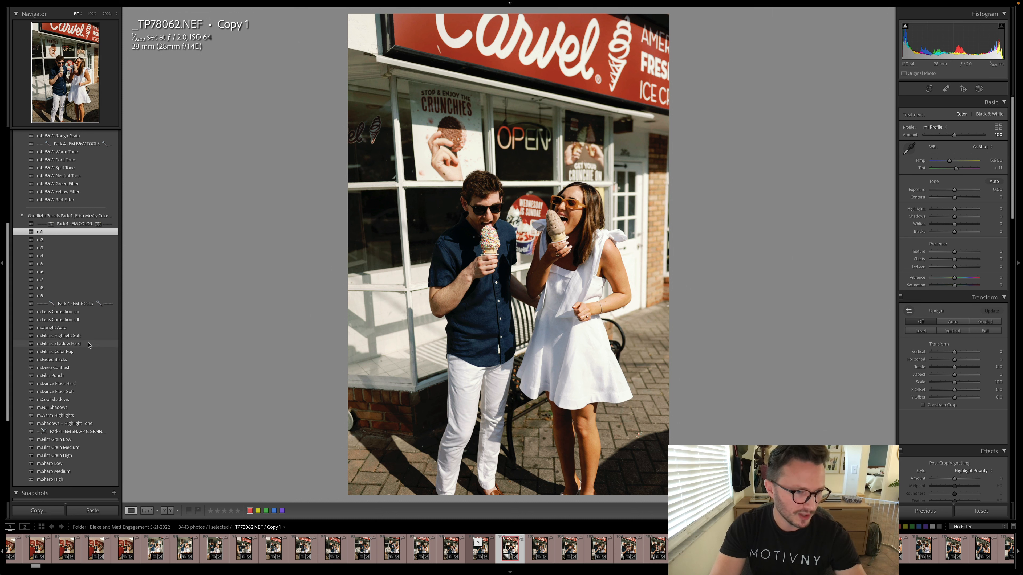
Try the m.Filmic Highlight Soft preset, replace it with m.Filmic Shadow Hard, and raise the exposure to +0.33.
left_click(112, 337)
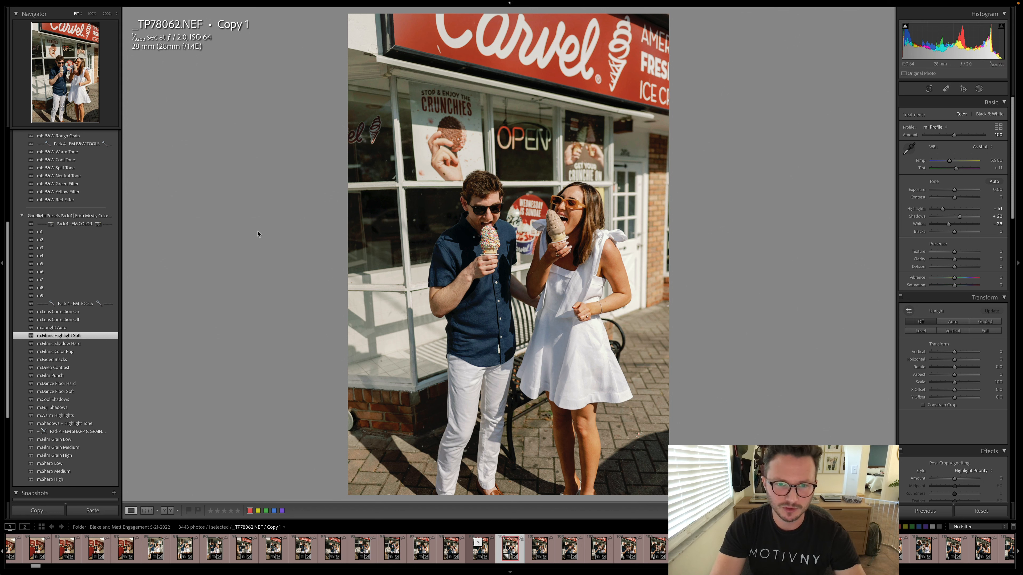
left_click(78, 343)
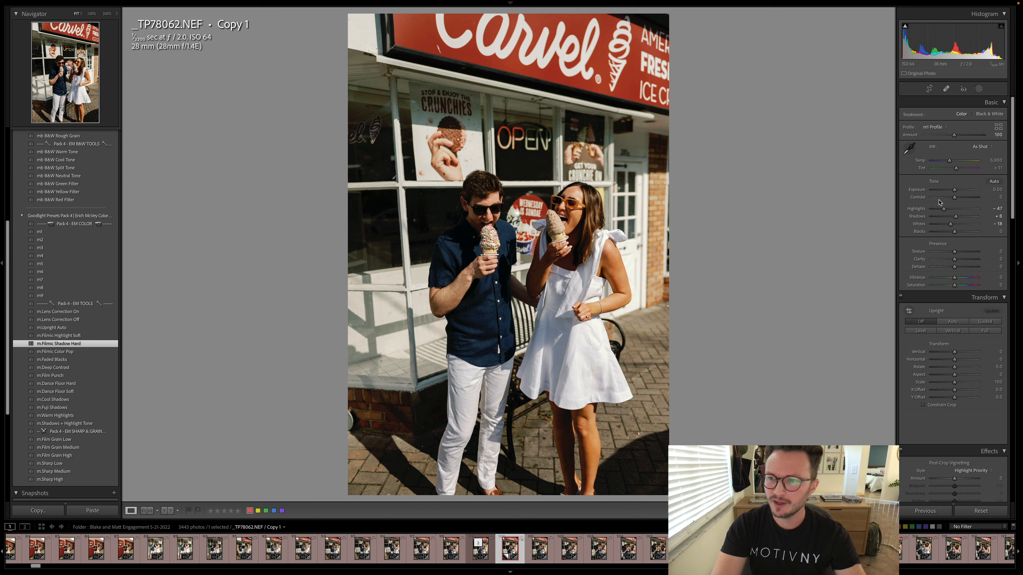
key("Up")
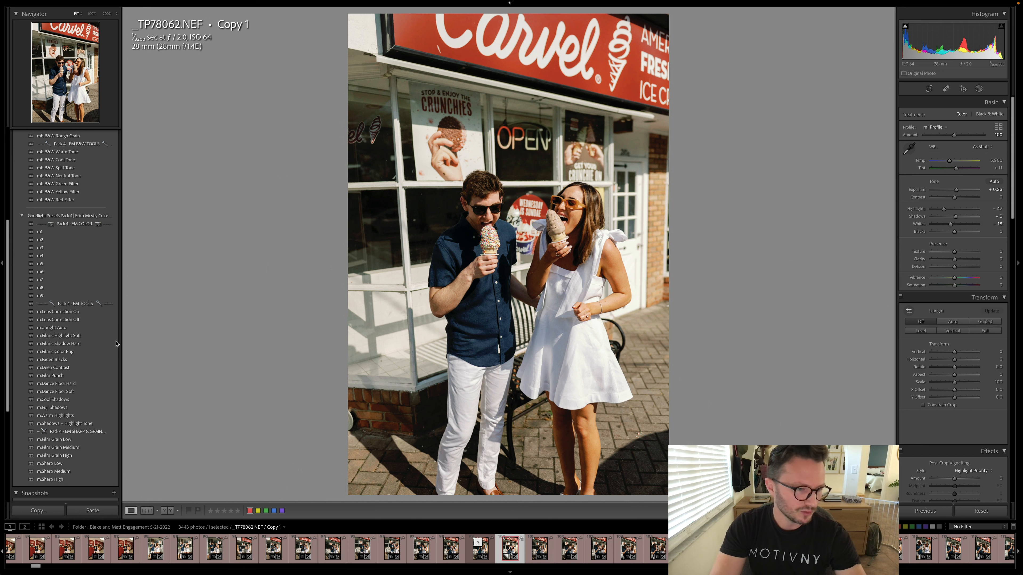
Apply the m.Faded Blacks preset, undoing it once to compare the photo before reapplying it.
left_click(68, 359)
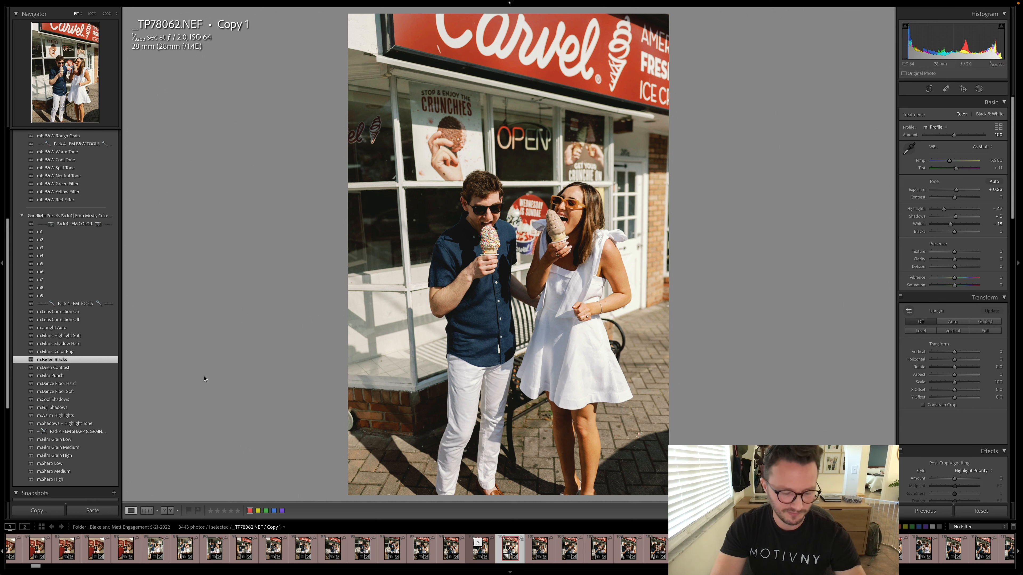
key("ctrl+z")
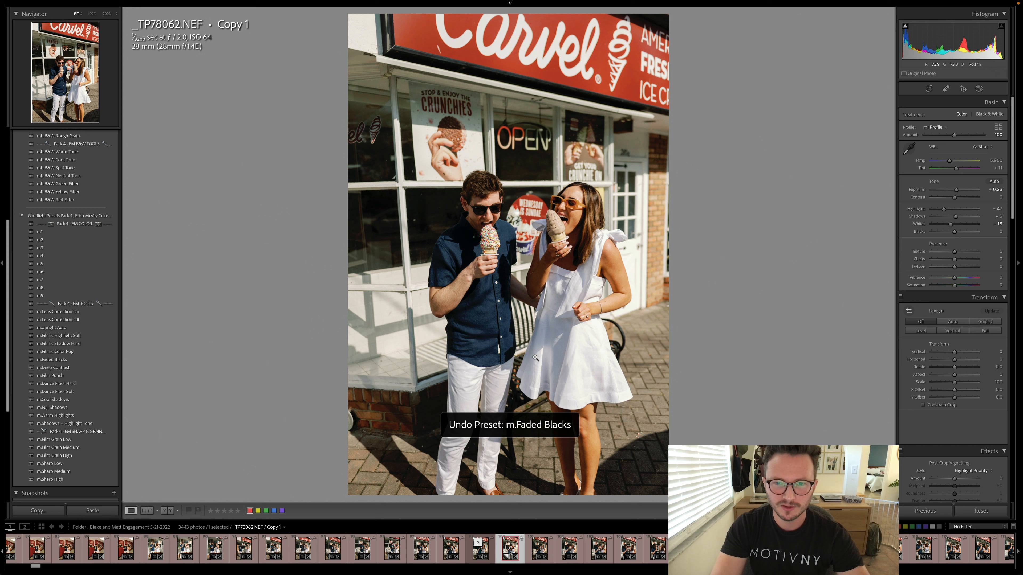
left_click(93, 359)
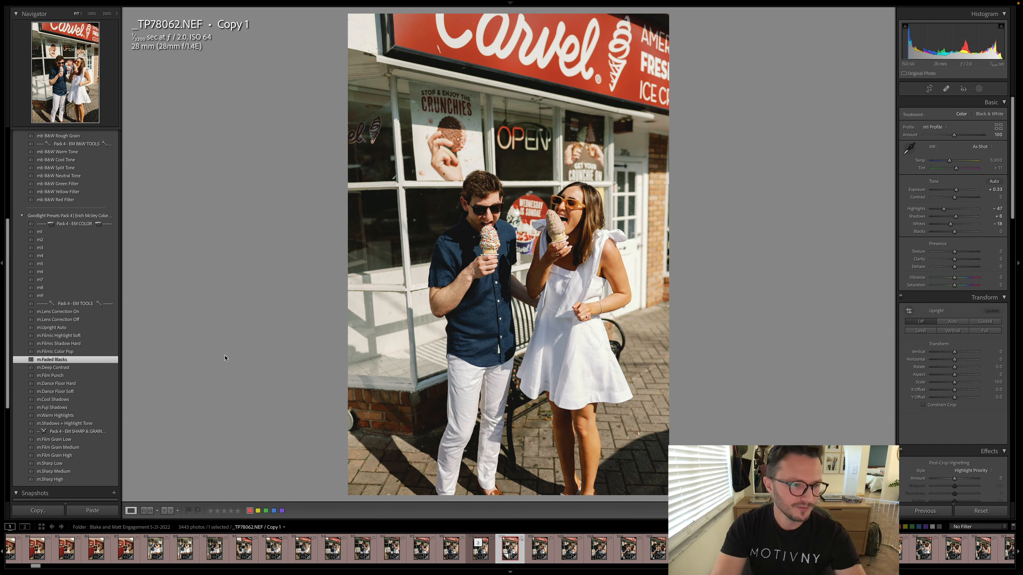
Apply the m.Shadows + Highlight Tone preset, and warm the white balance slightly with the tint set to +6.
left_click(84, 424)
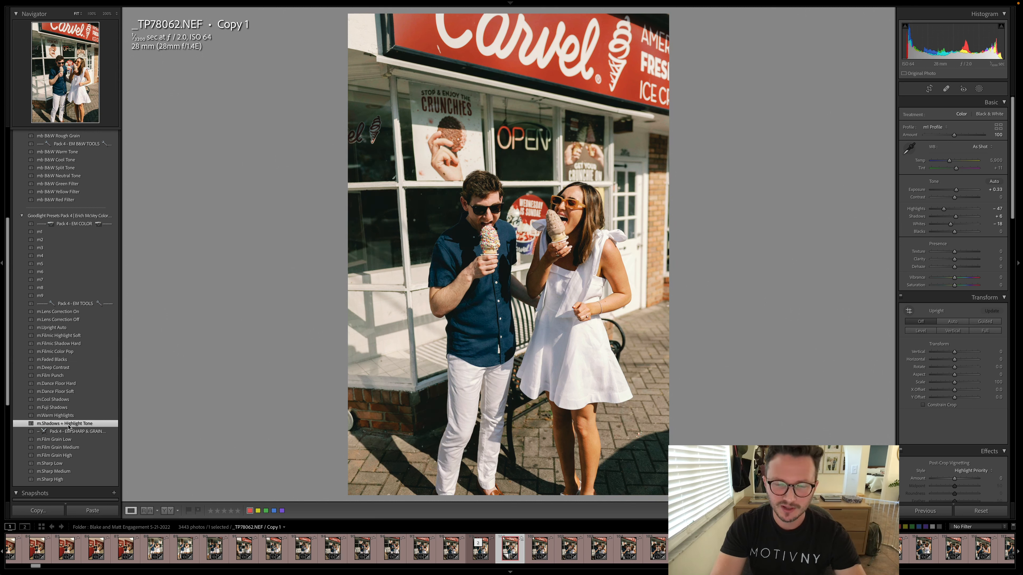
key("w")
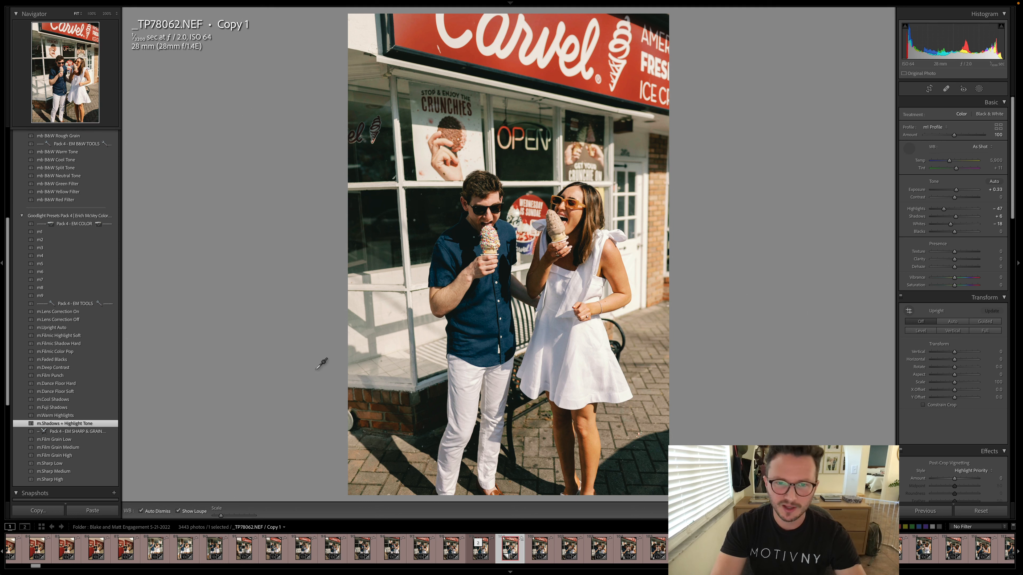
left_click(337, 360)
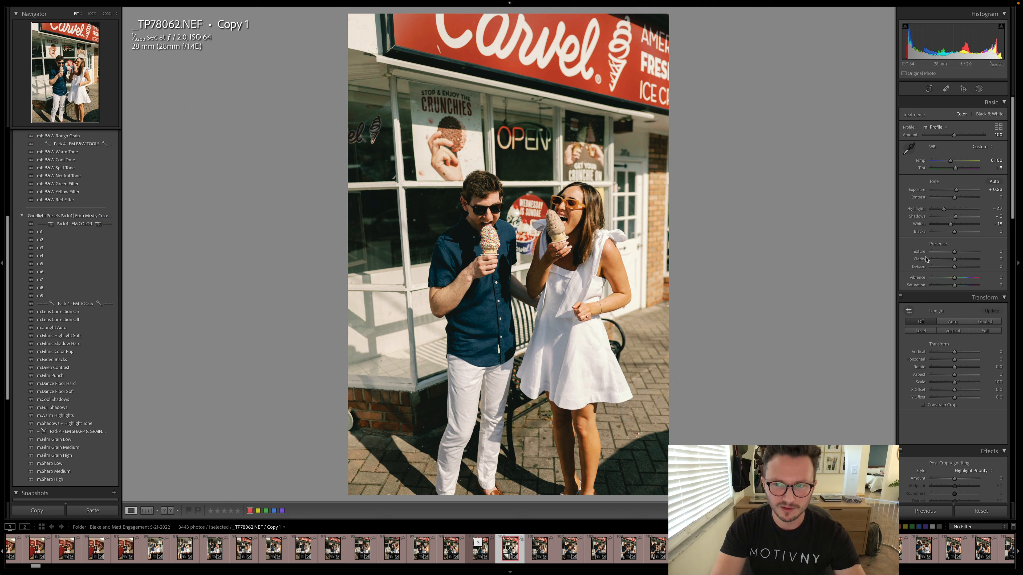
Set the saturation of the highlights in Color Grading to 7.
scroll(958, 268, "down", 10)
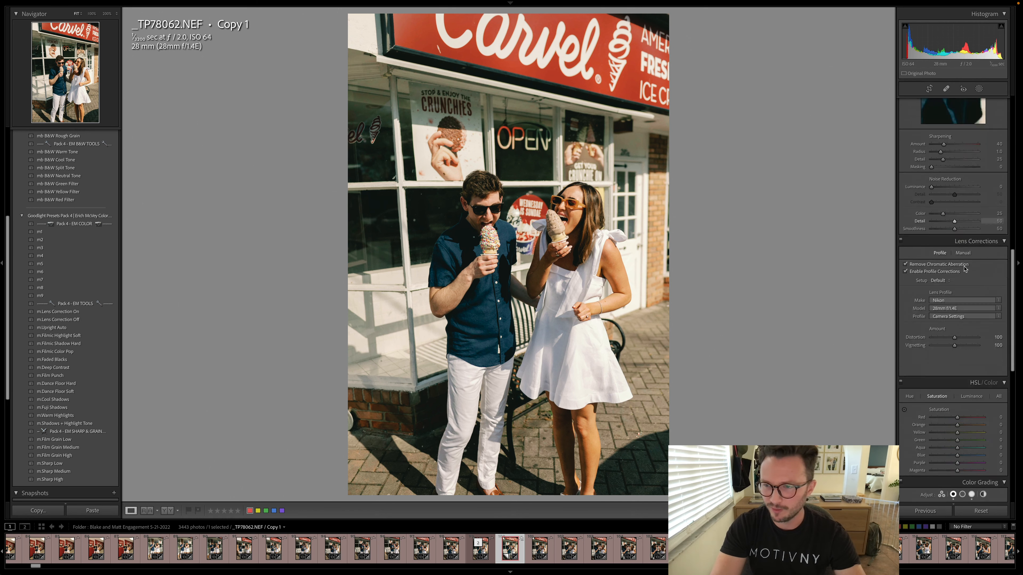
scroll(965, 269, "down", 2)
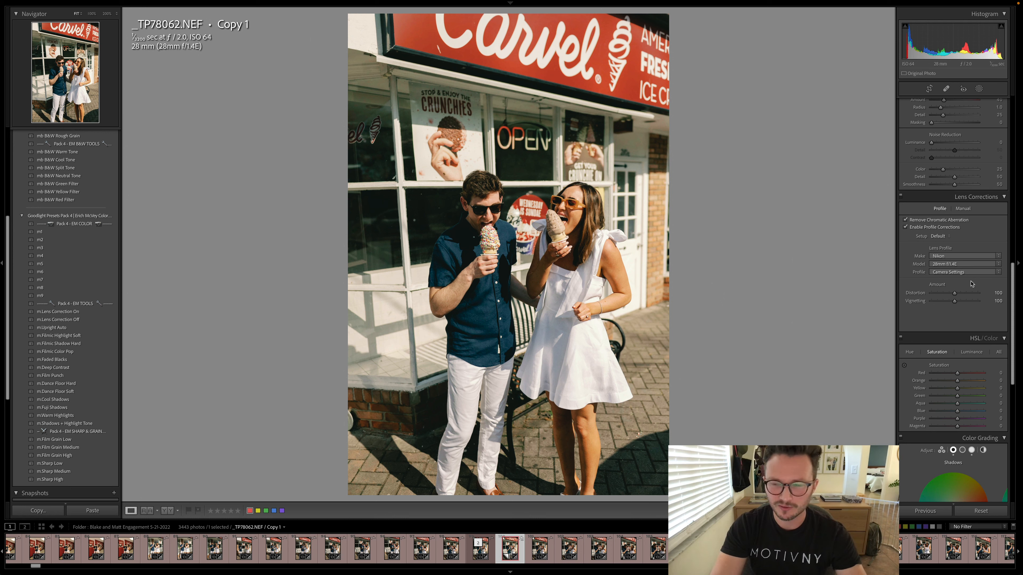
scroll(971, 284, "down", 15)
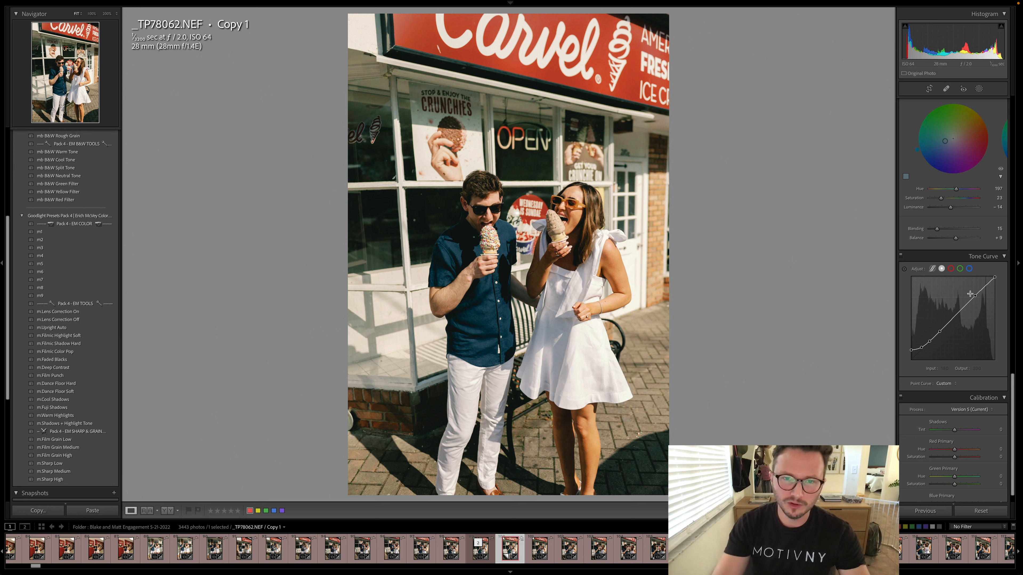
scroll(974, 282, "up", 3)
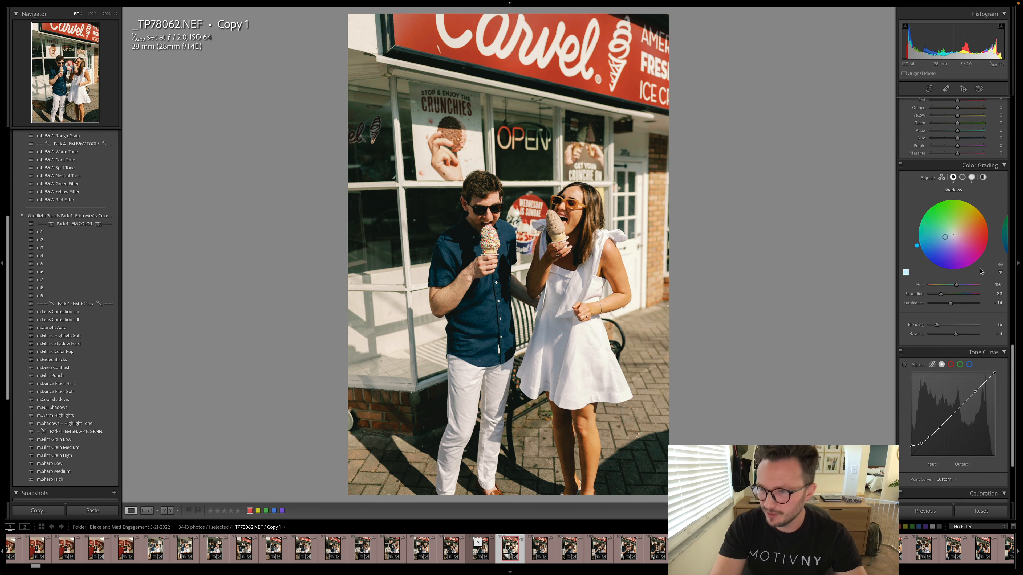
left_click(972, 178)
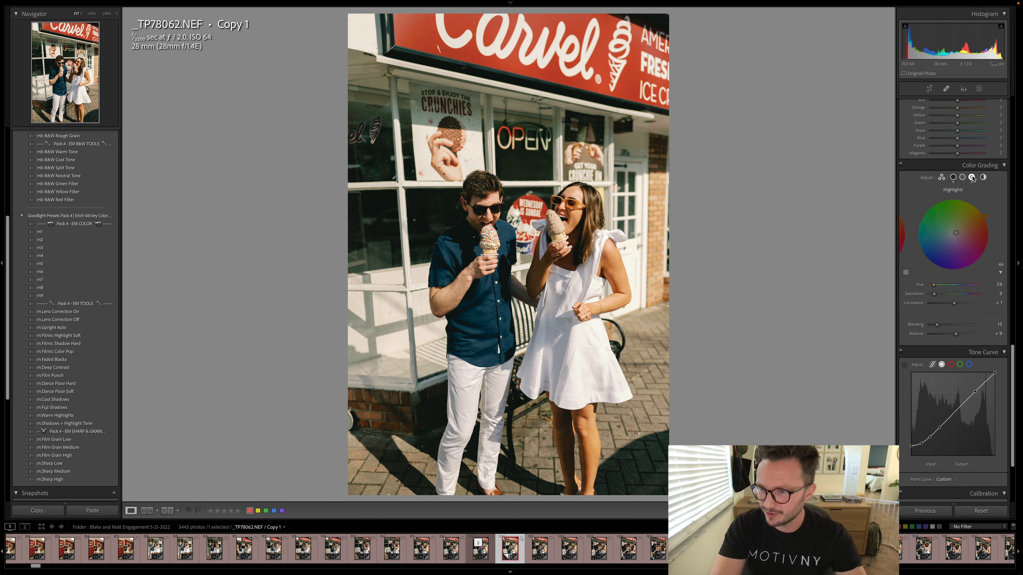
left_click(994, 297)
type("7")
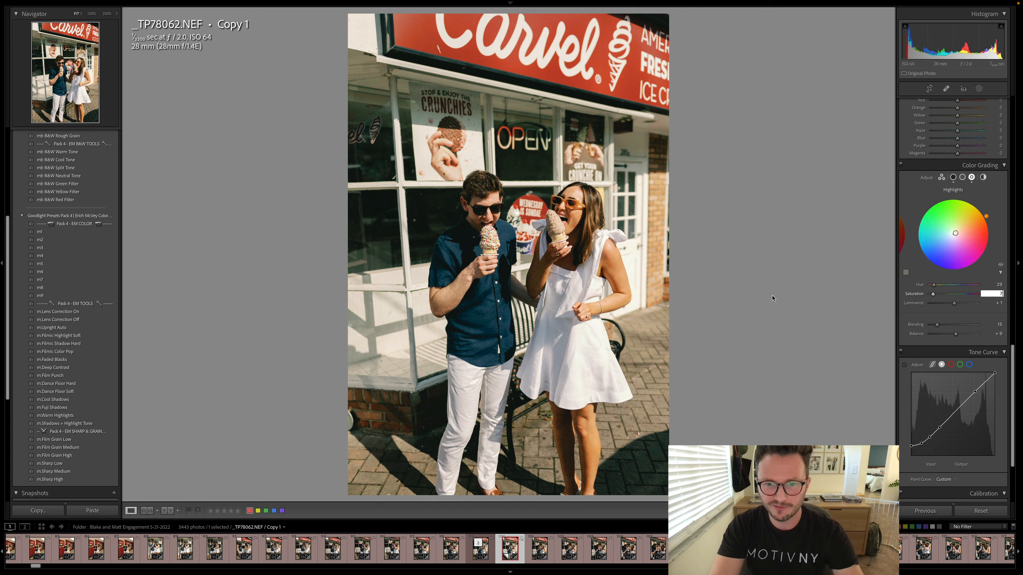
key("Return")
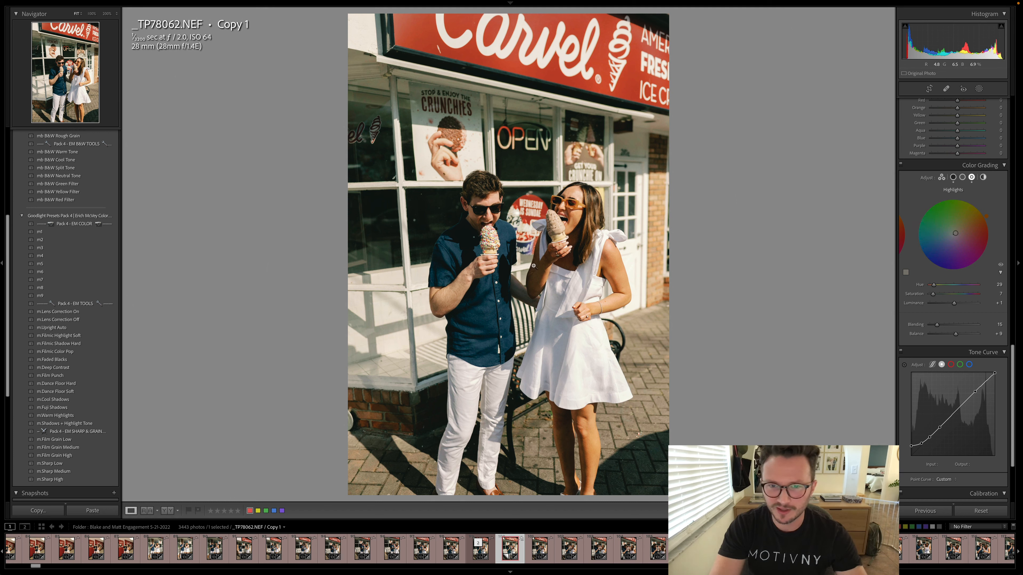
Apply the m.Film Grain Medium preset and inspect the grain at 100% around the man's face and shirt.
scroll(931, 302, "up", 10)
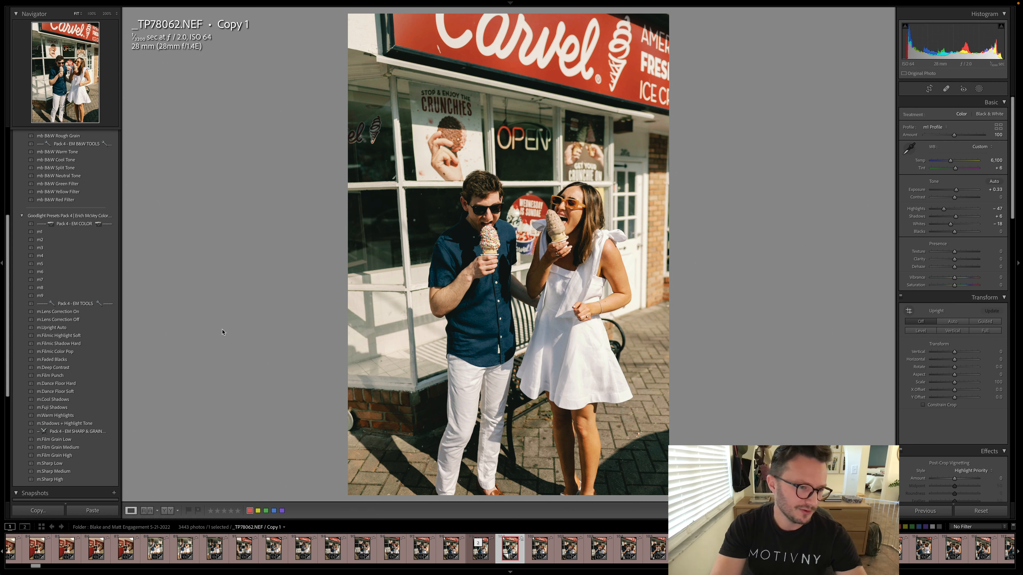
left_click(70, 448)
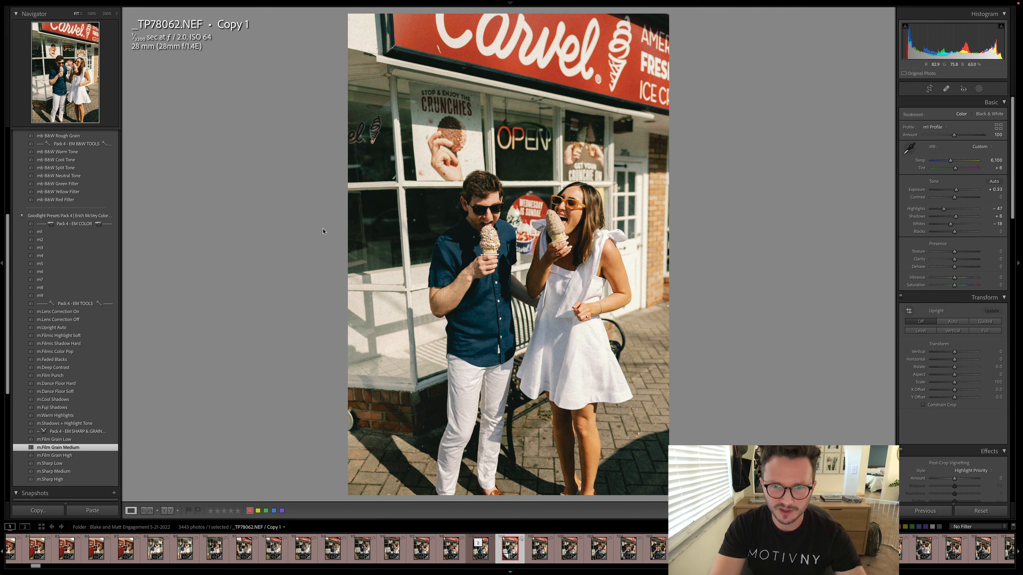
left_click(436, 209)
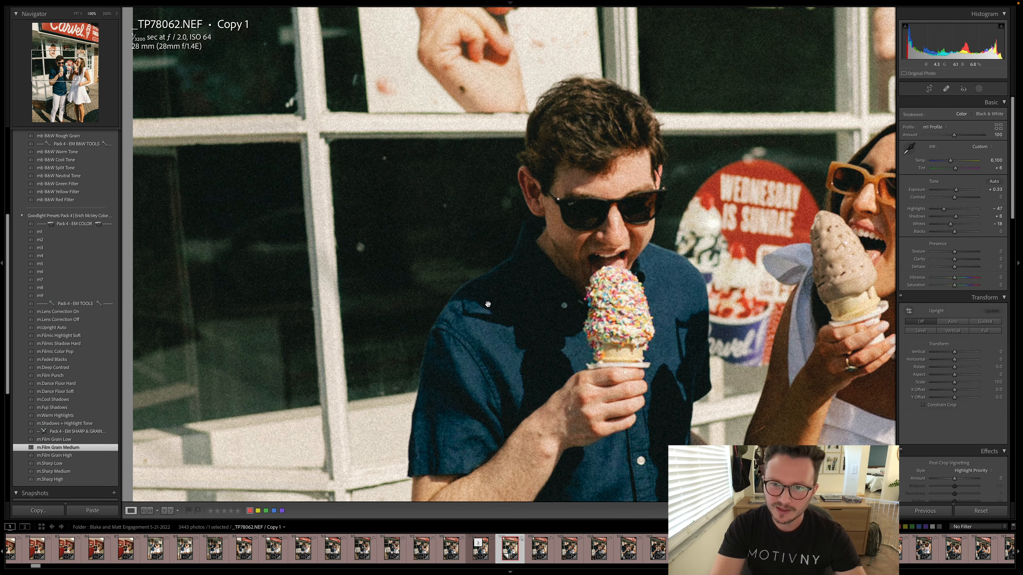
left_click(512, 302)
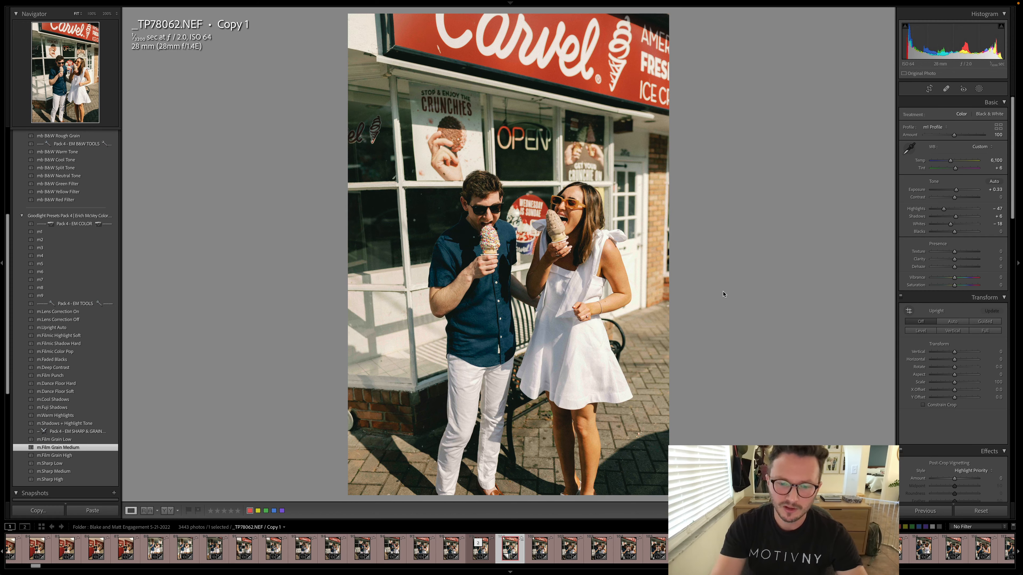
Reset the photo to compare it with the unedited version, and restore the m.Film Grain Medium state from the history.
left_click(981, 511)
scroll(68, 419, "down", 5)
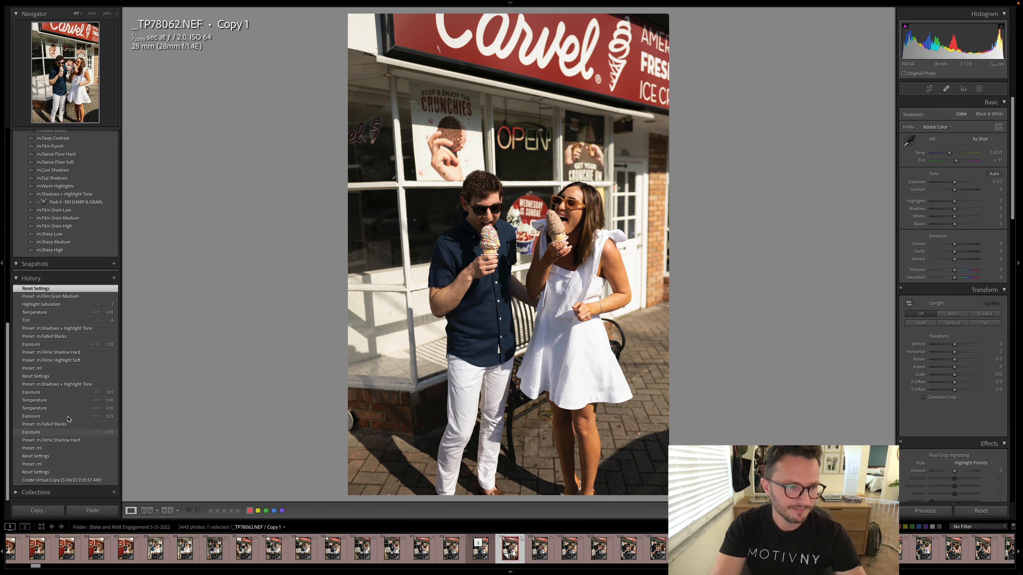
left_click(62, 297)
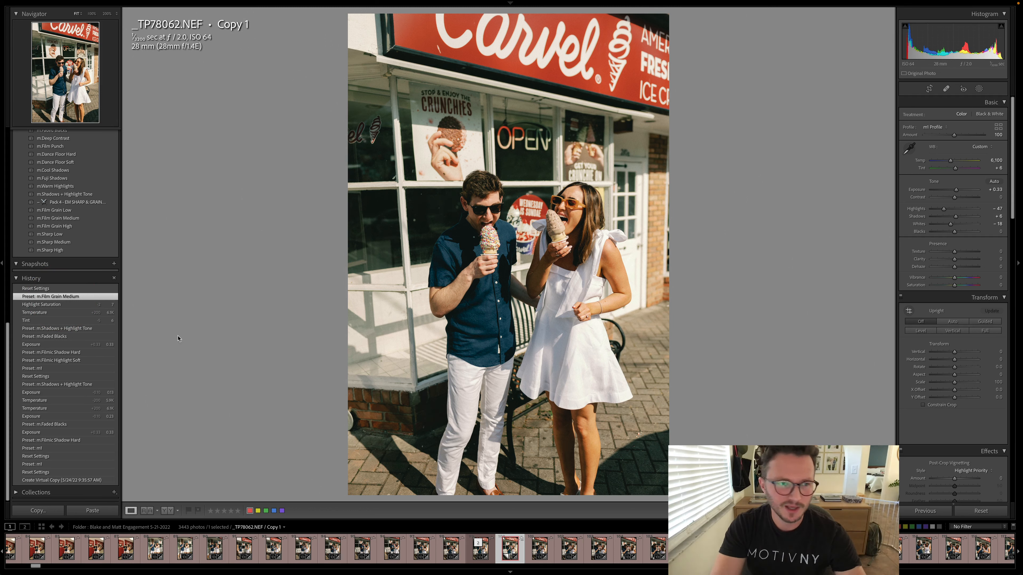
scroll(51, 293, "up", 10)
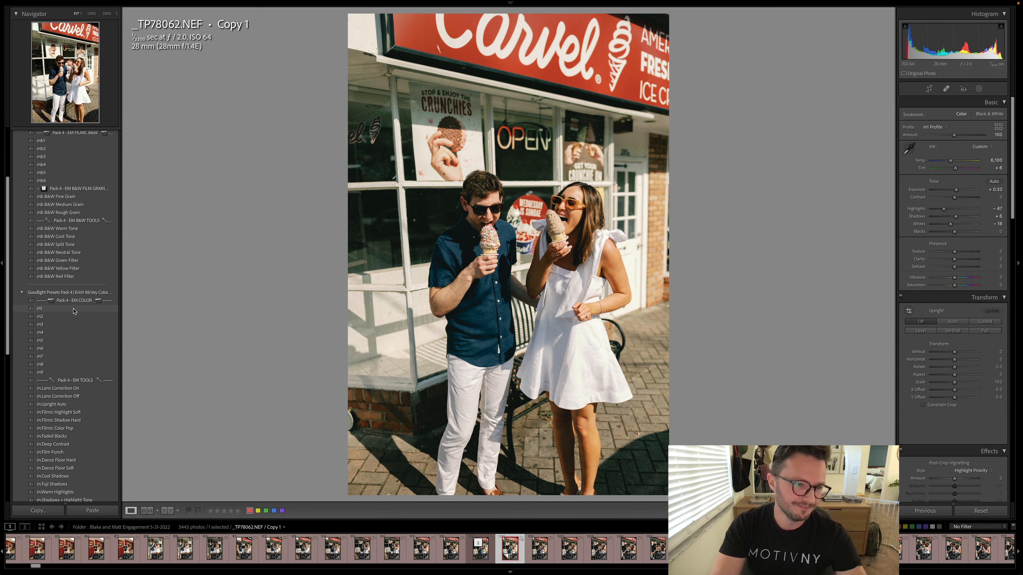
scroll(55, 422, "down", 2)
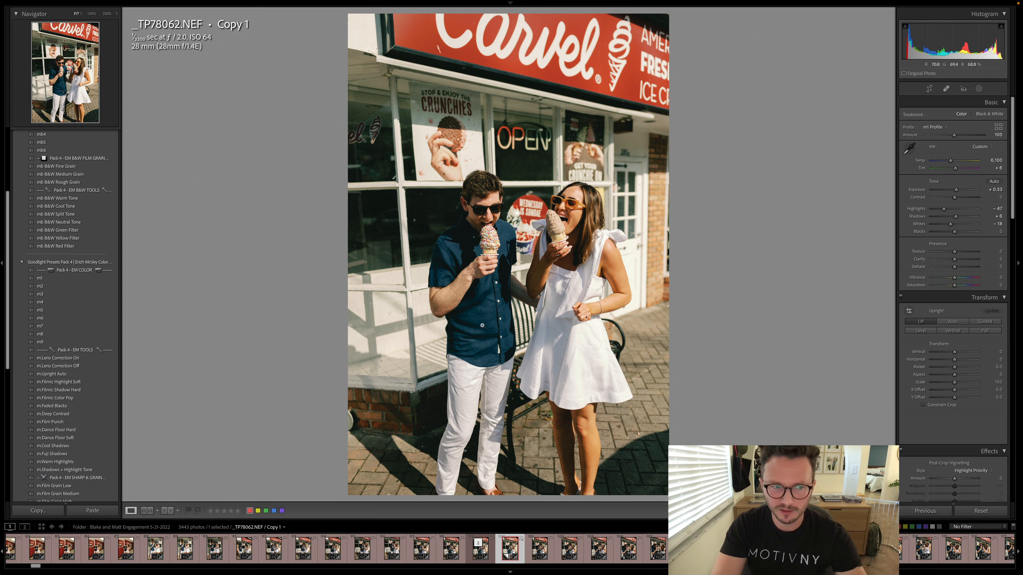
scroll(87, 330, "down", 3)
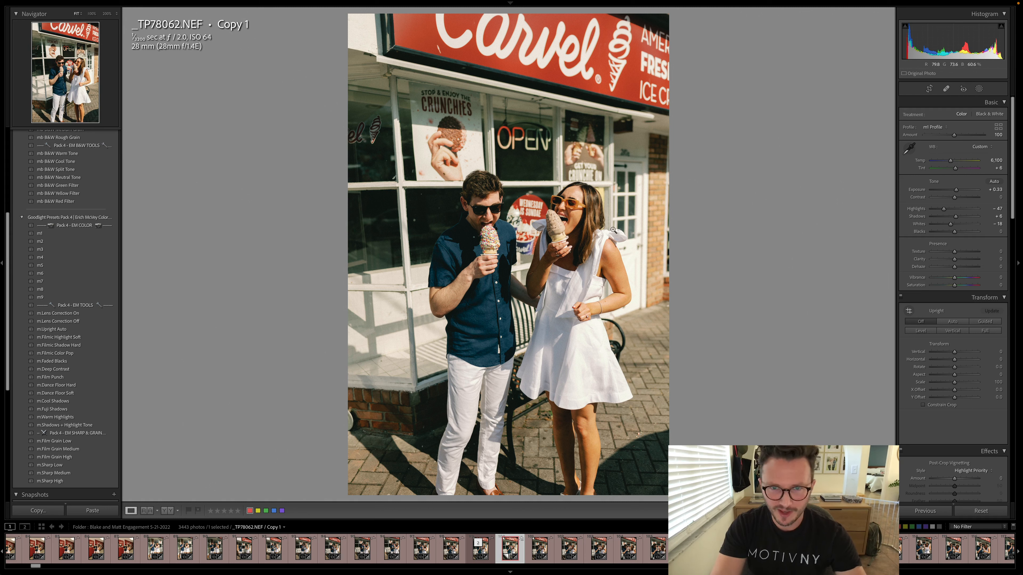
Open the seated couple photo _TP96951.NEF from the filmstrip and reset its develop settings.
scroll(541, 554, "down", 10)
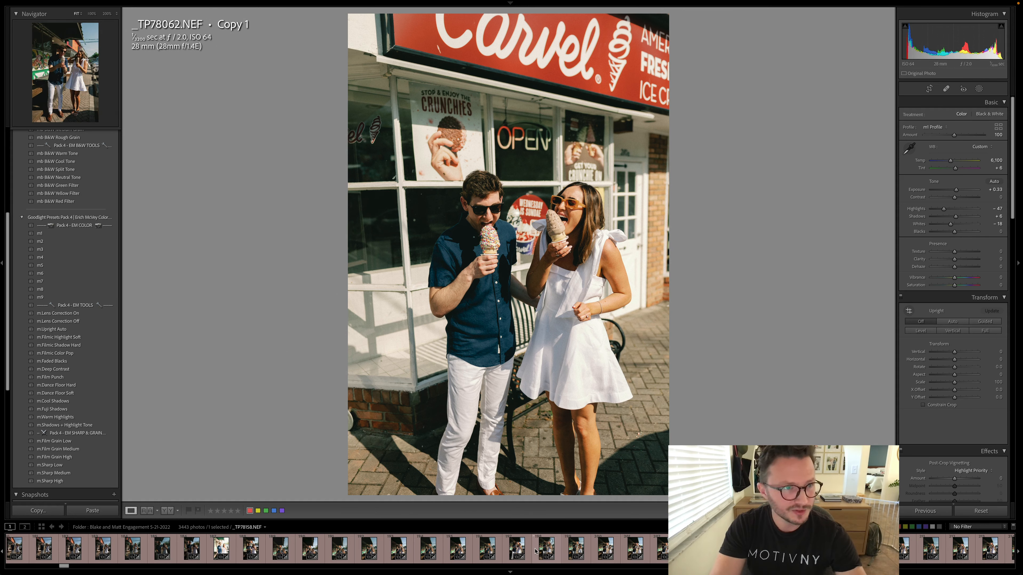
scroll(541, 554, "down", 5)
scroll(542, 554, "down", 15)
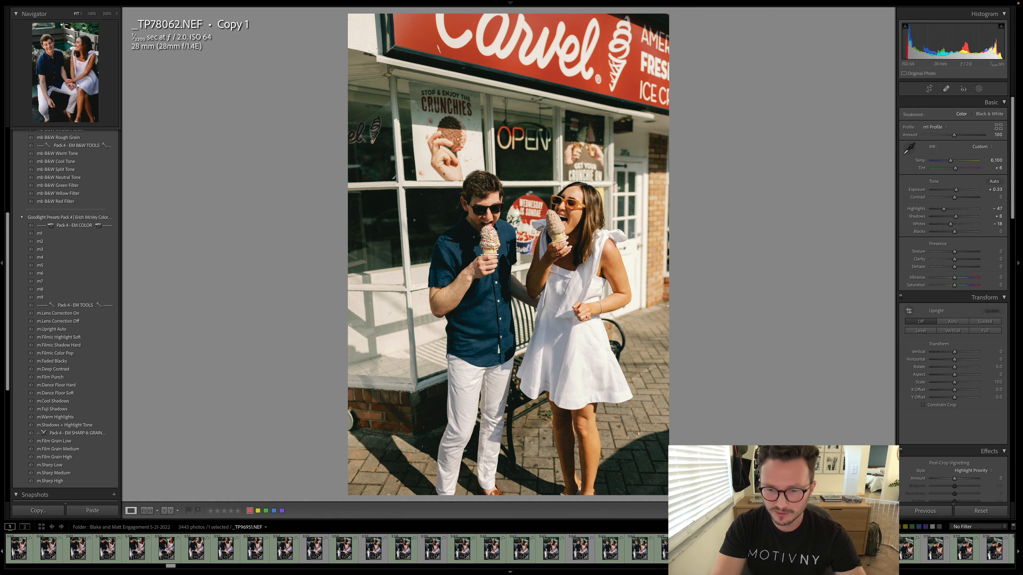
left_click(765, 548)
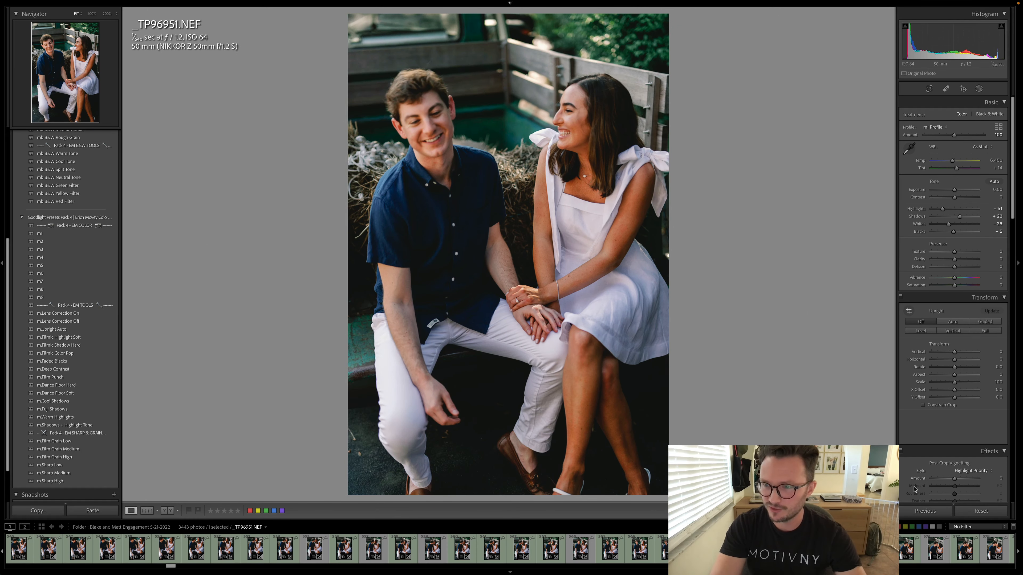
left_click(983, 511)
Raise the seated couple photo's exposure to +0.66 and set the white balance tint to +4.
key("Up")
key("Up")
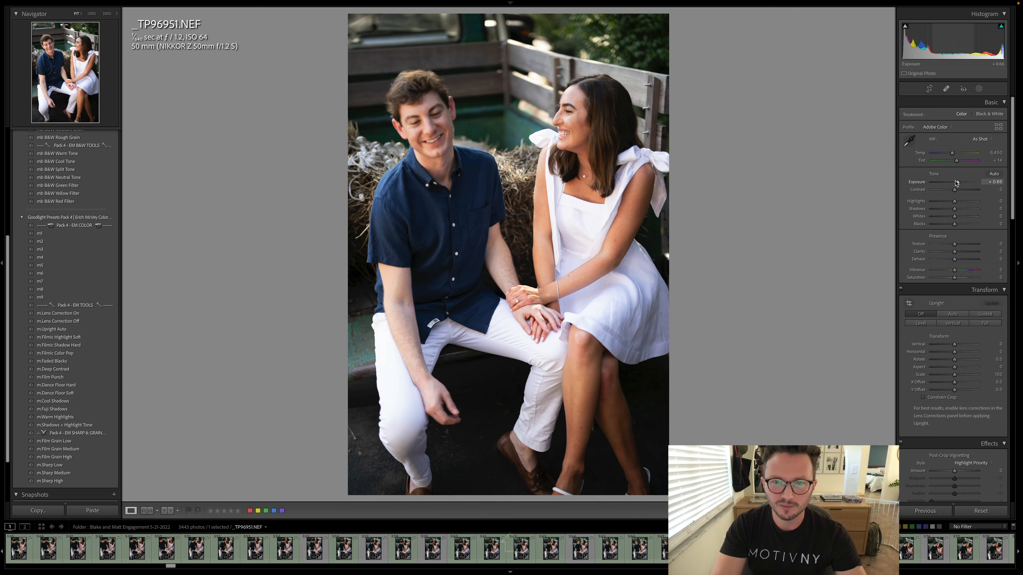
key("w")
left_click(865, 184)
key("w")
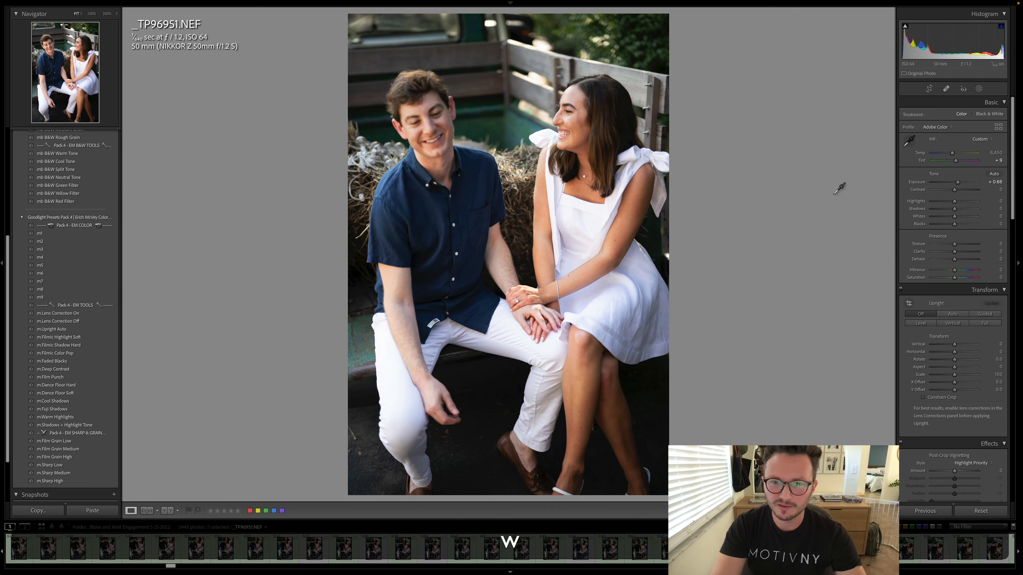
key("Left")
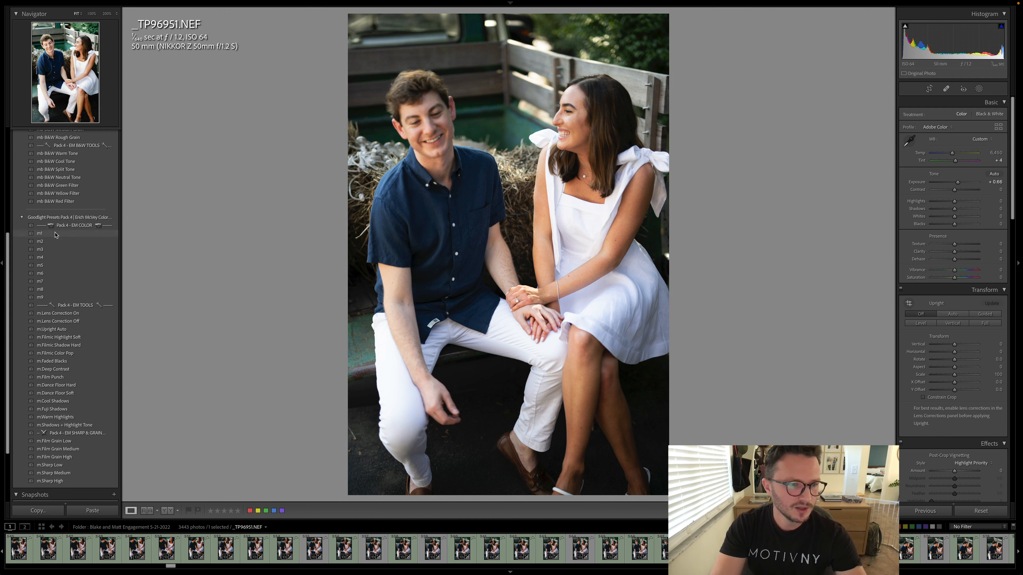
Apply the m1 color preset and the m.Filmic Shadow Hard preset to the seated couple photo.
left_click(53, 233)
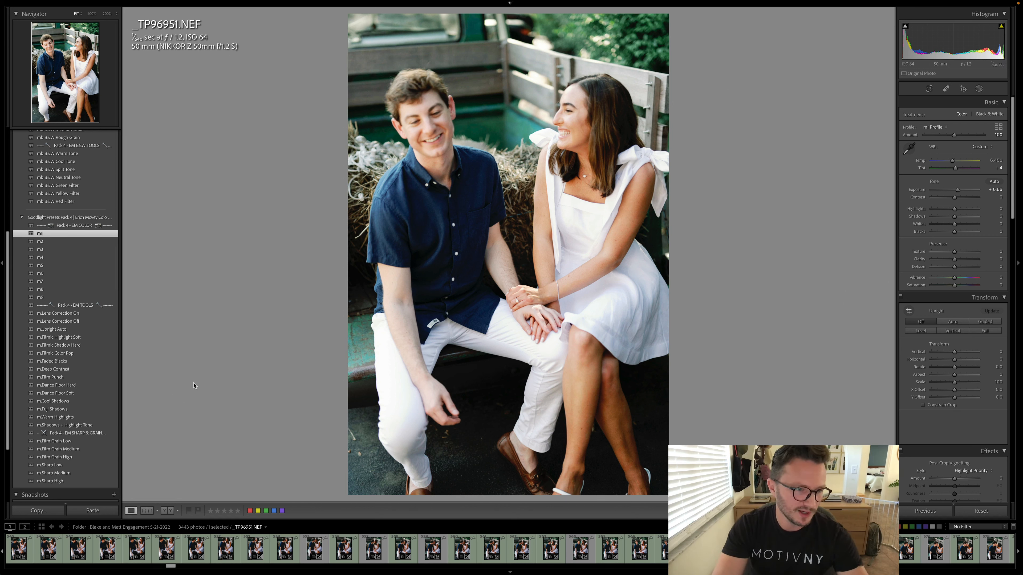
left_click(87, 345)
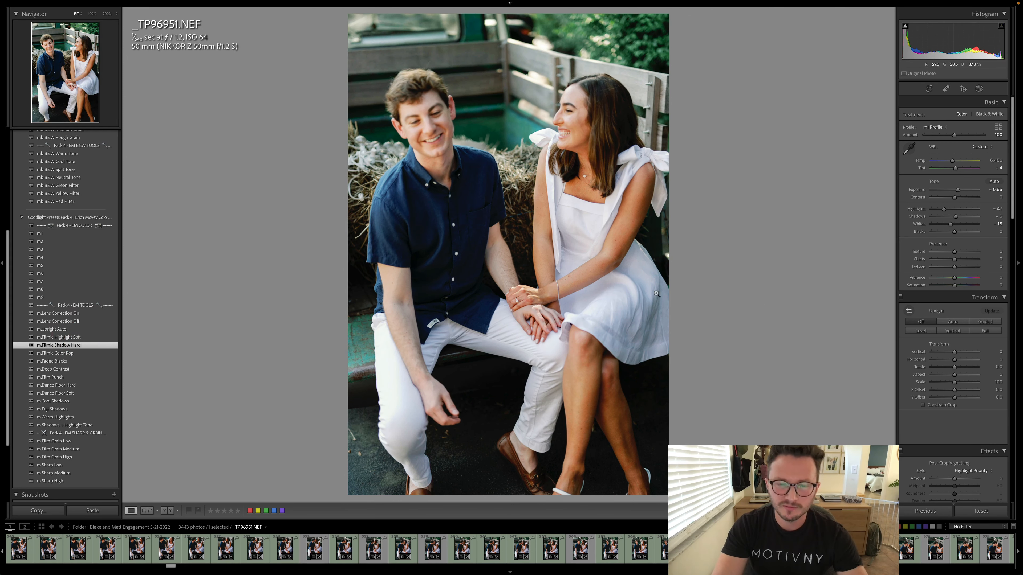
Raise the exposure to +0.86 and warm the white balance temperature slightly.
left_click_drag(958, 189, 960, 193)
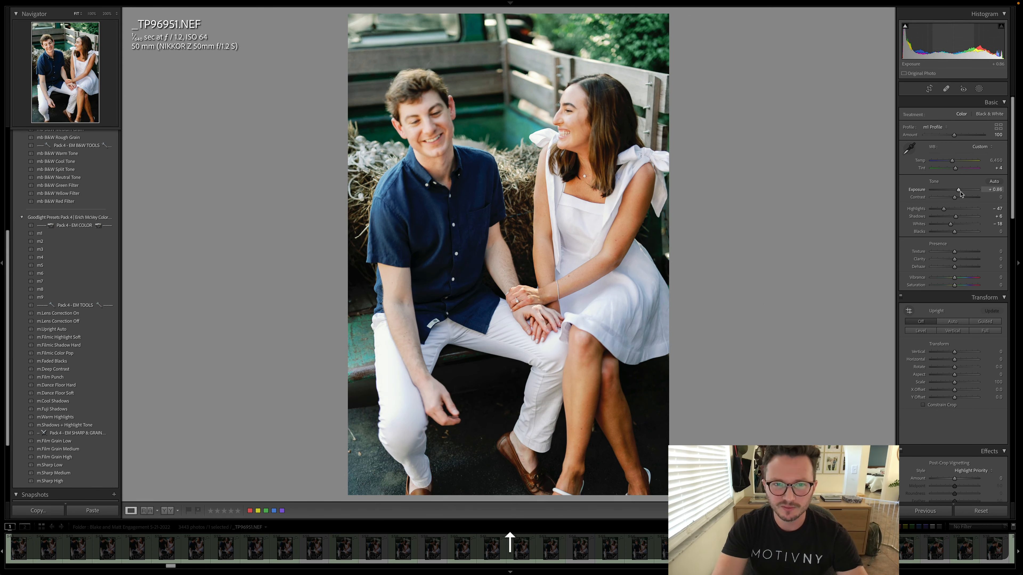
key("w")
key("shift+w")
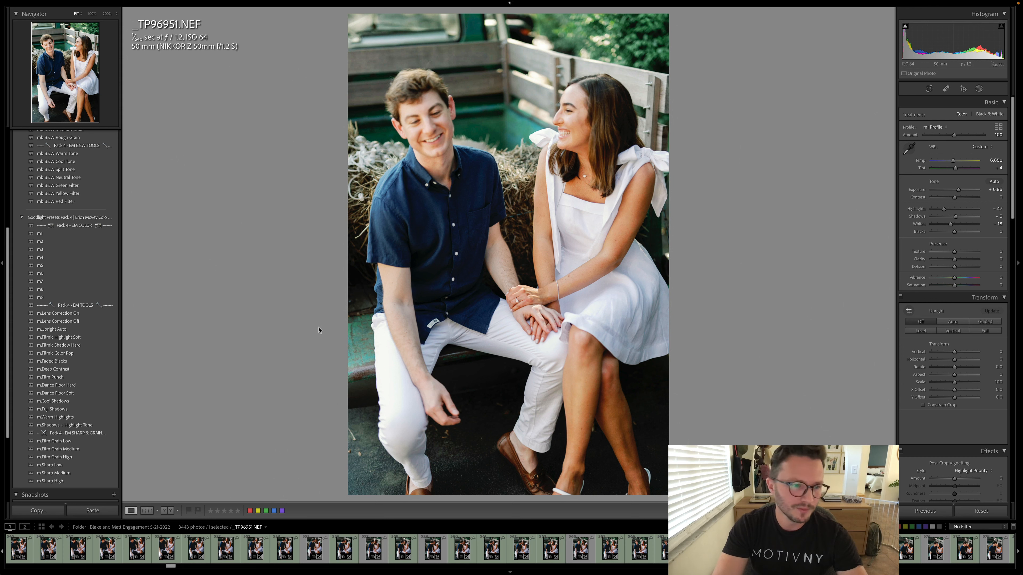
Apply the m.Faded Blacks and m.Shadows + Highlight Tone presets to the seated couple photo.
left_click(64, 363)
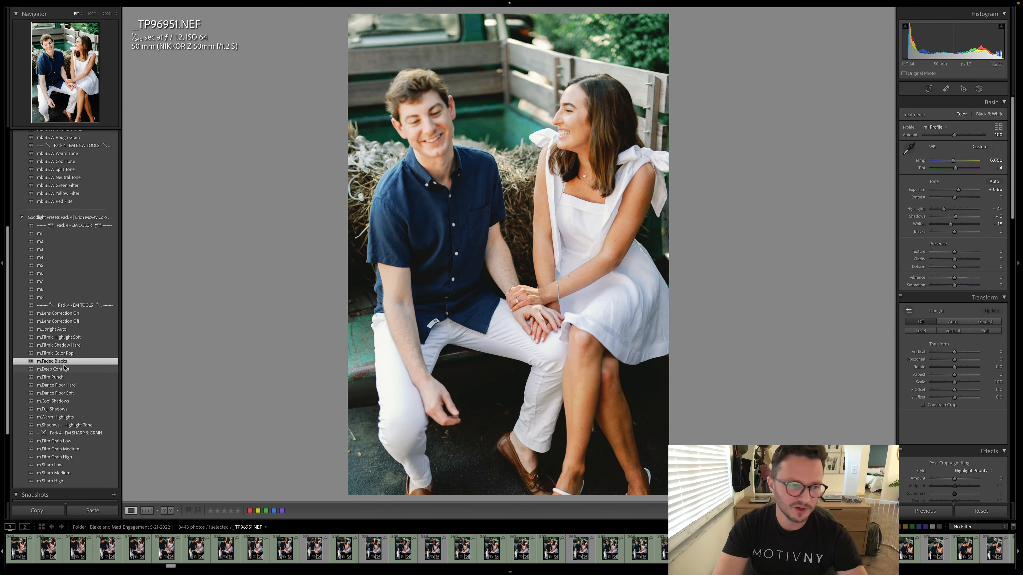
left_click(69, 425)
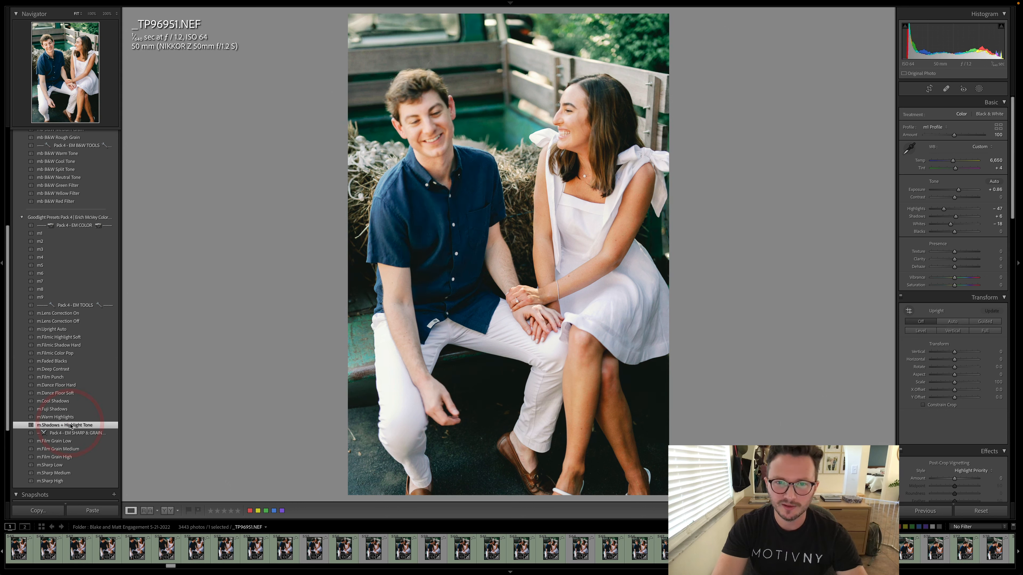
Set the color grading saturation of the highlights to 7.
scroll(988, 296, "down", 6)
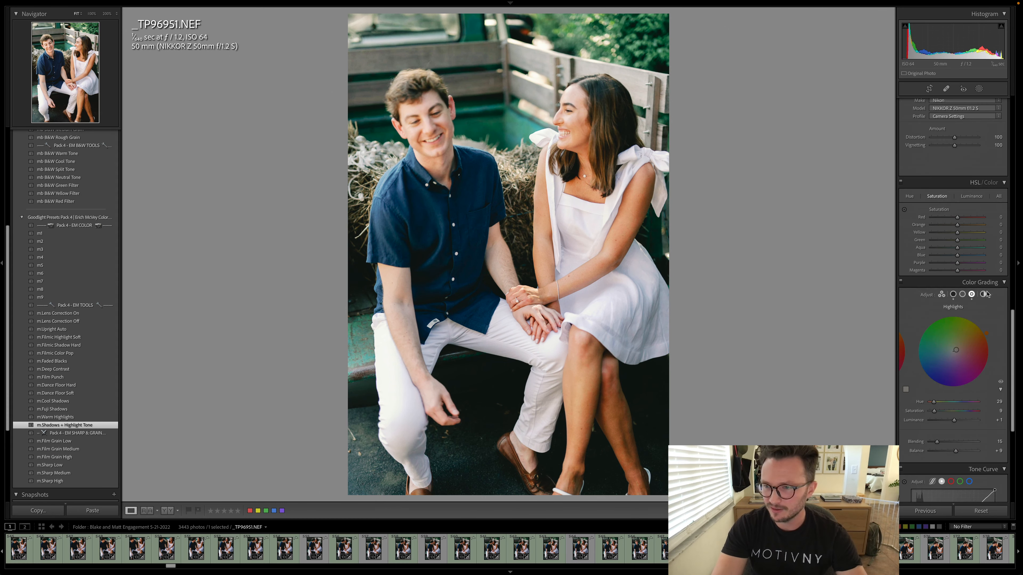
left_click(999, 409)
type("7")
left_click(813, 374)
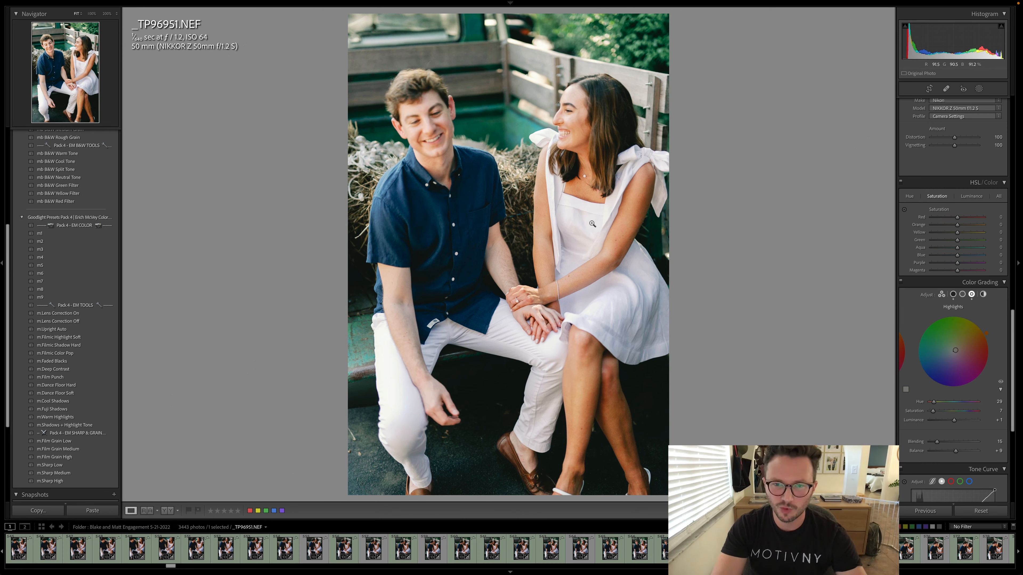
scroll(961, 242, "up", 8)
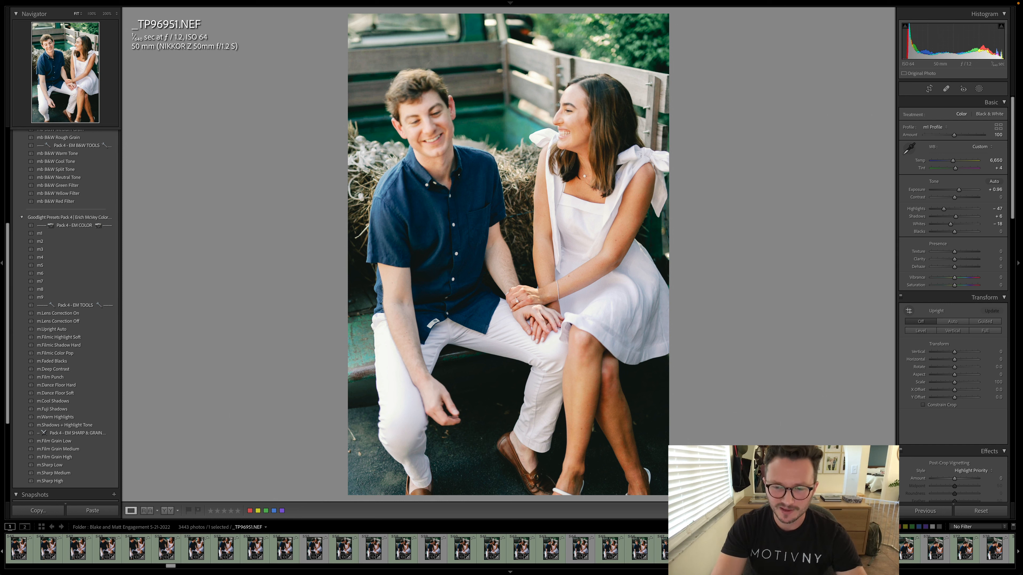
key("super+a")
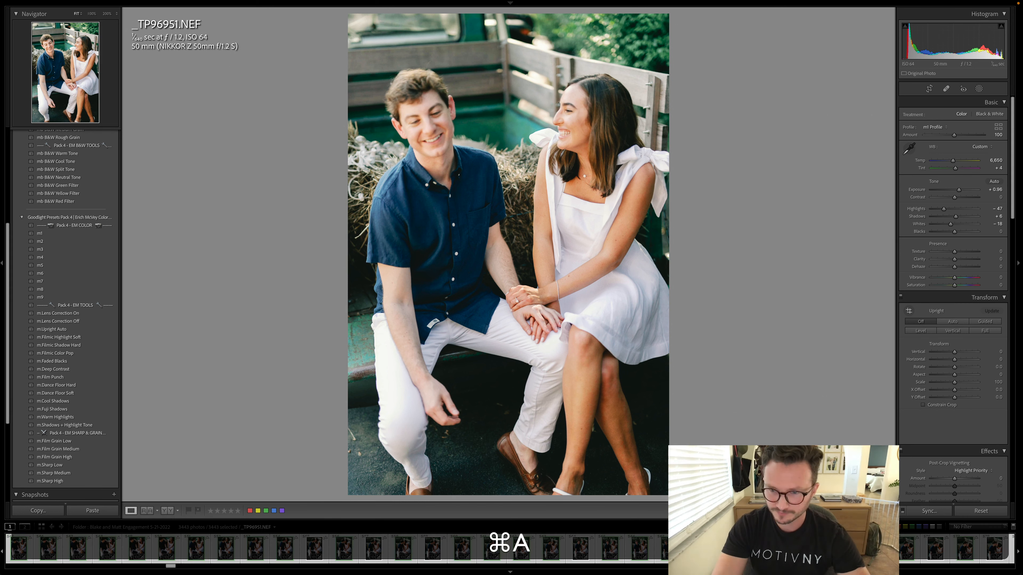
left_click(912, 513)
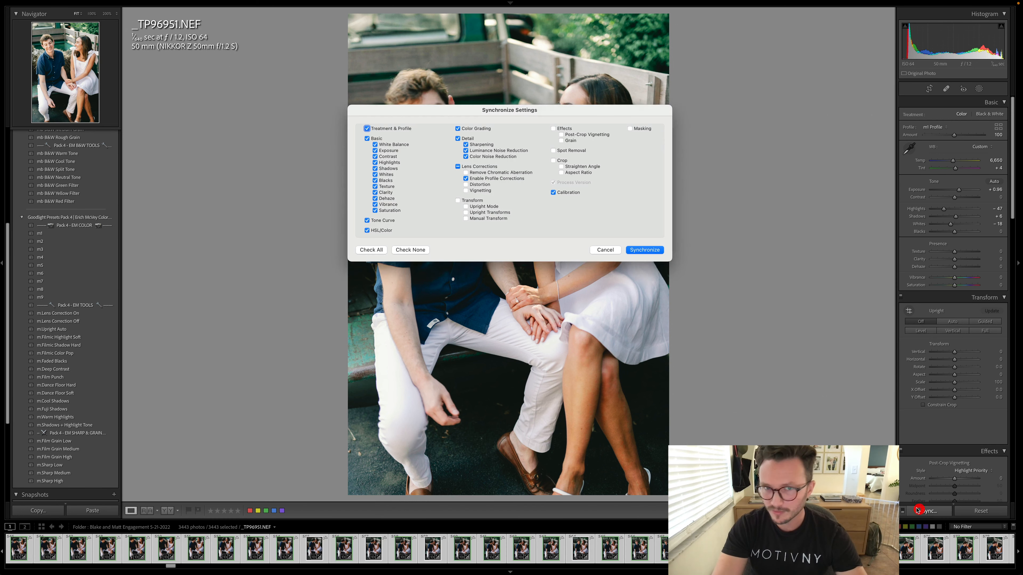
left_click(388, 151)
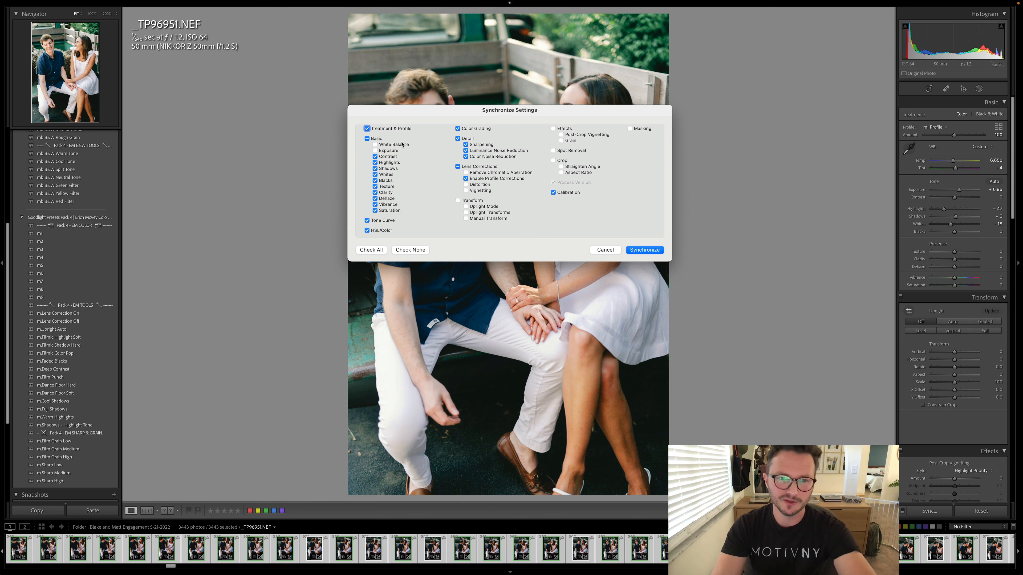
left_click(605, 250)
key("super+shift+d")
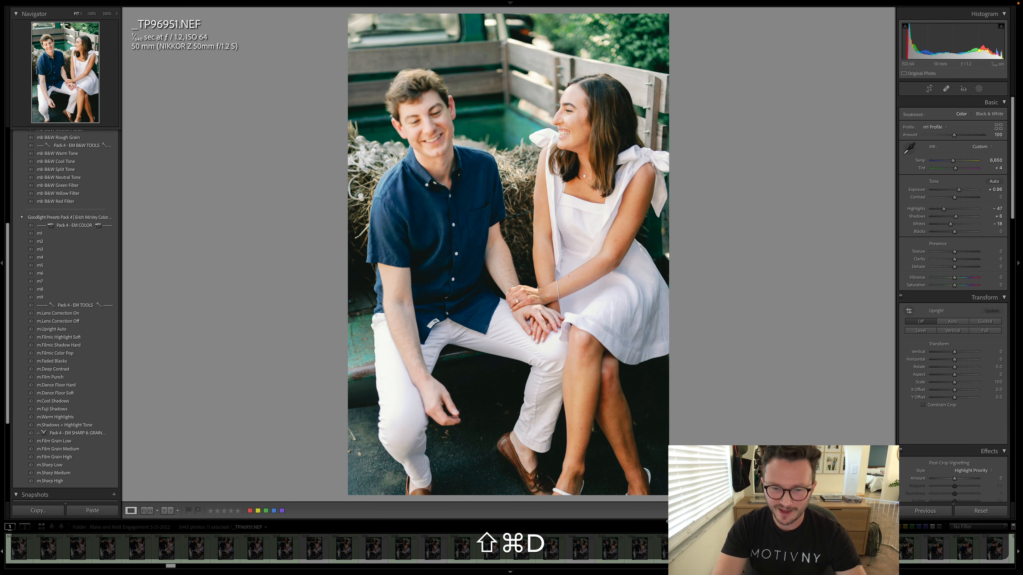
Synchronize the develop settings of _TP96951.NEF, including white balance and exposure, to the run of seated couple photos preceding it, and clear the selection.
left_click(520, 547)
key("Left")
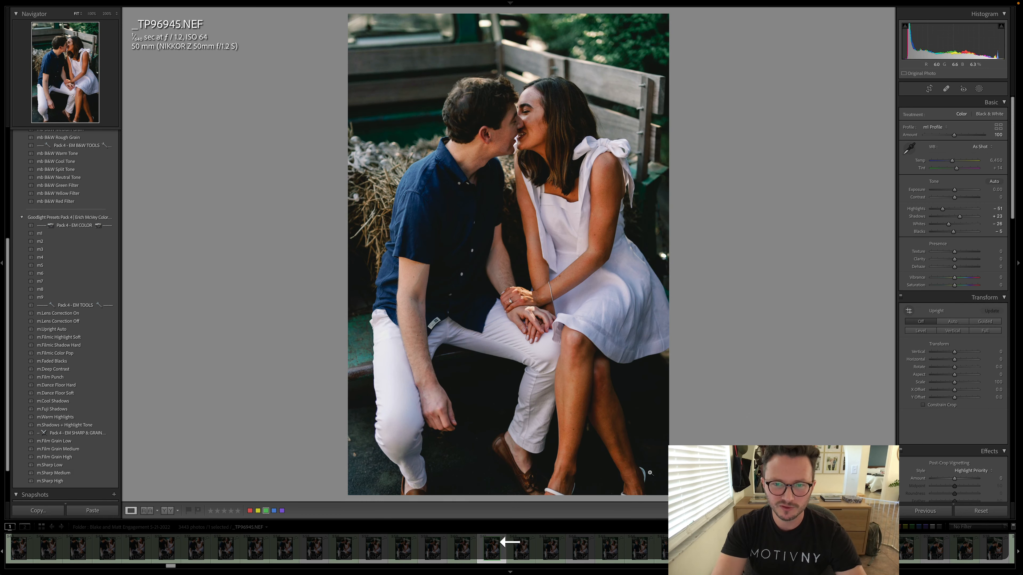
key("Left")
key("Left")
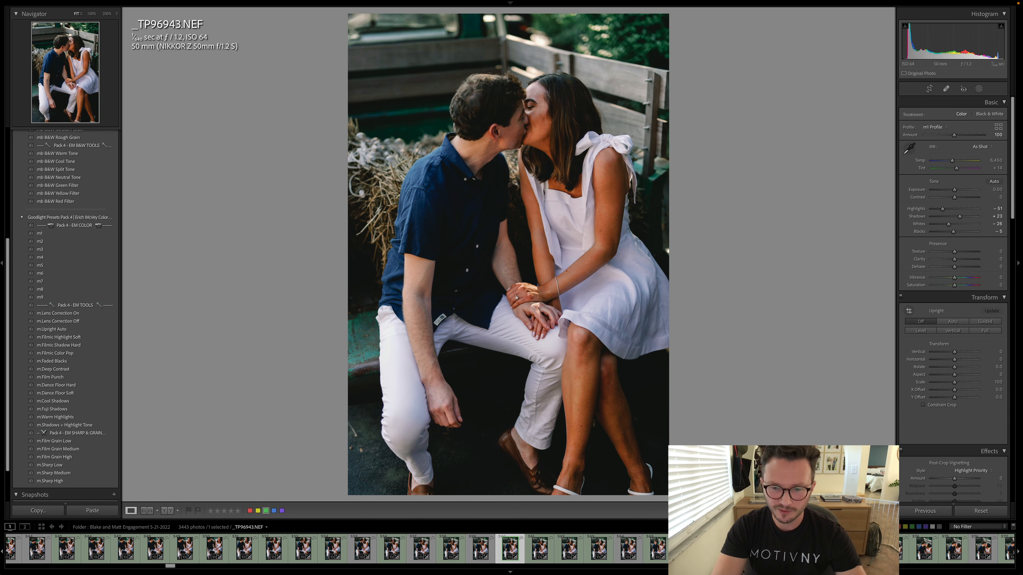
left_click(746, 548)
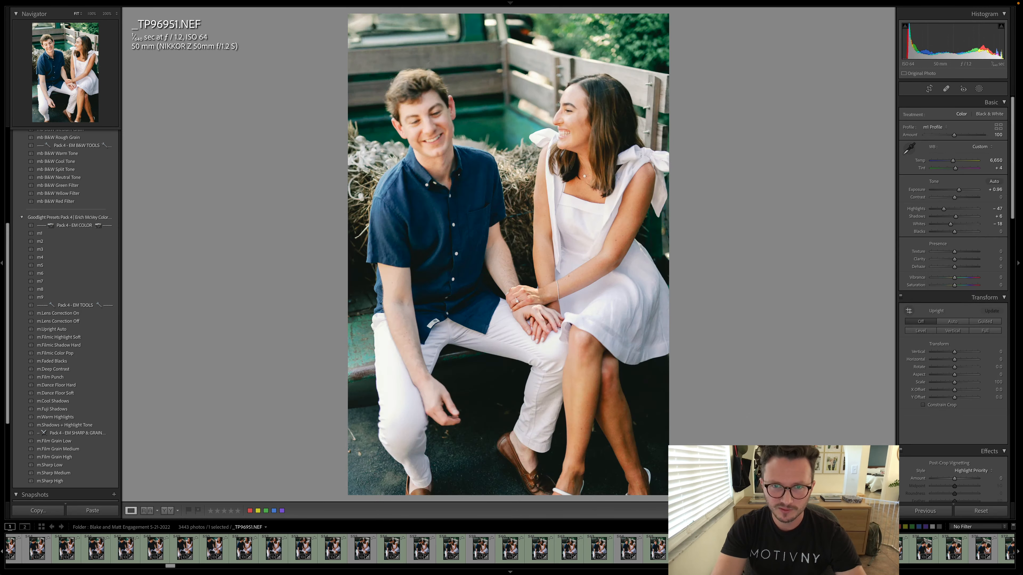
scroll(71, 550, "left", 3)
left_click(68, 549, "shift")
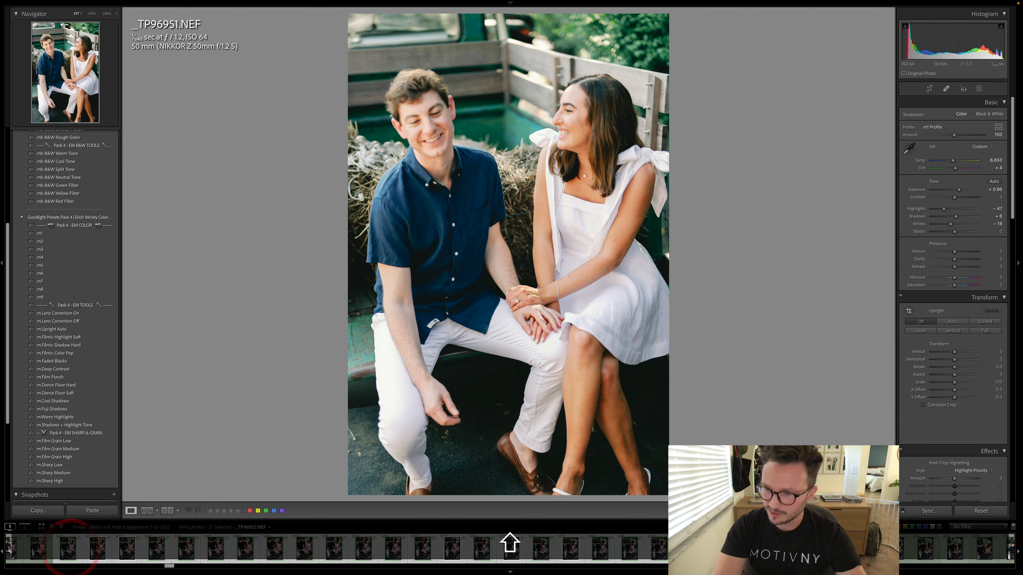
left_click(934, 511)
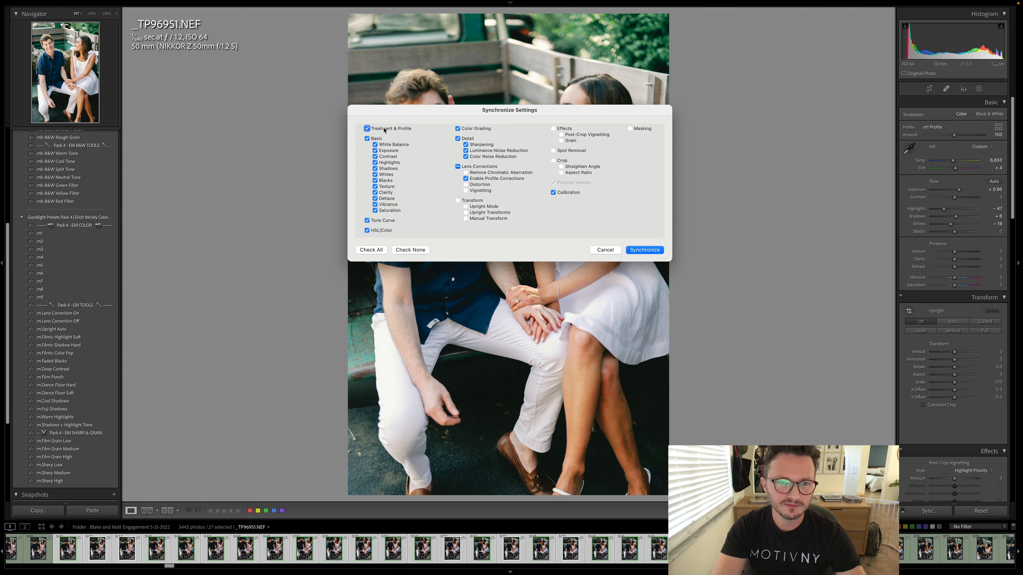
left_click(644, 250)
key("shift+super+d")
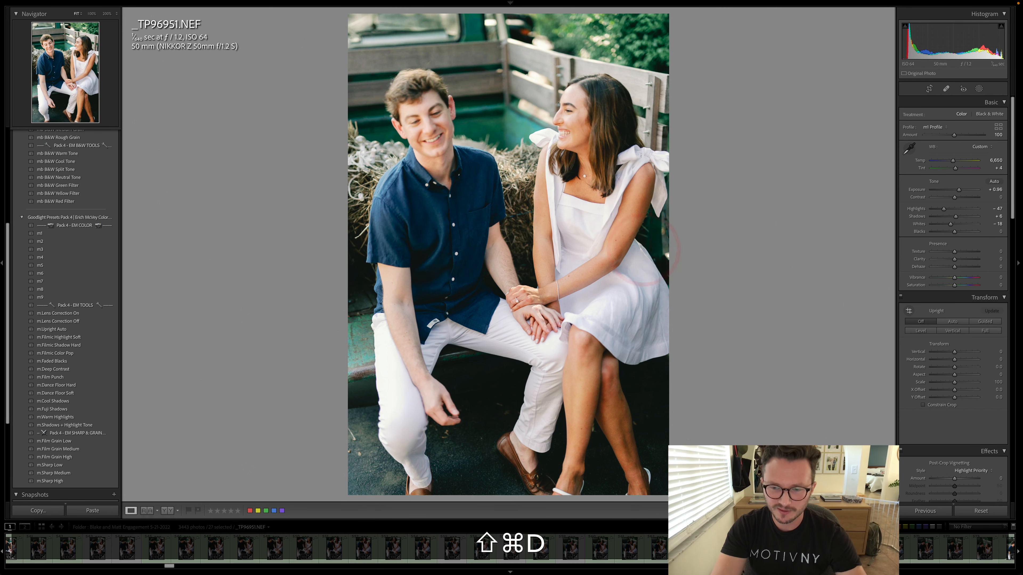
Check the synchronized seated couple photos one by one, going back from _TP96951.NEF to _TP96945.NEF.
key("shift+super+Left")
key("Left")
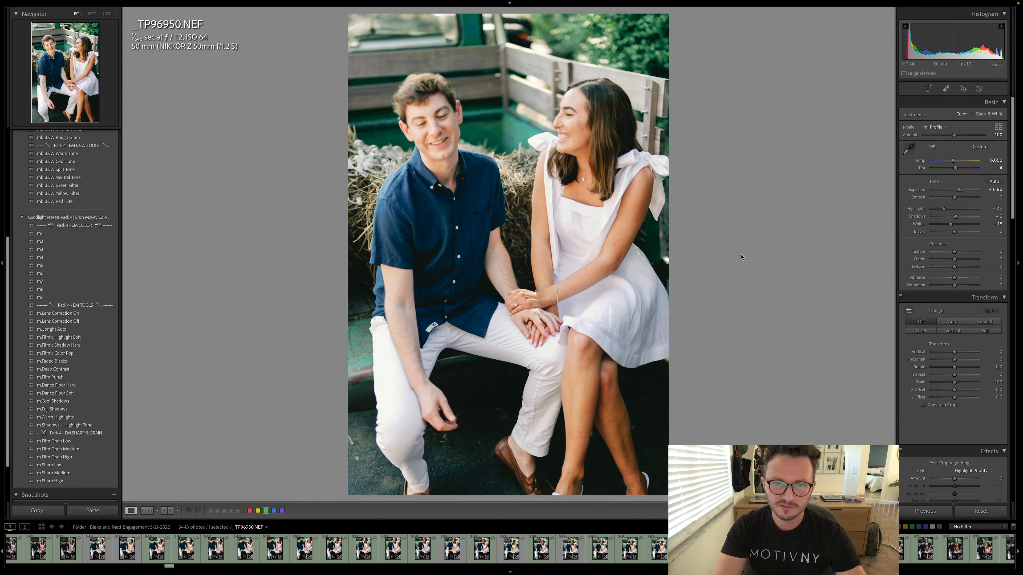
key("Left")
key("Left")
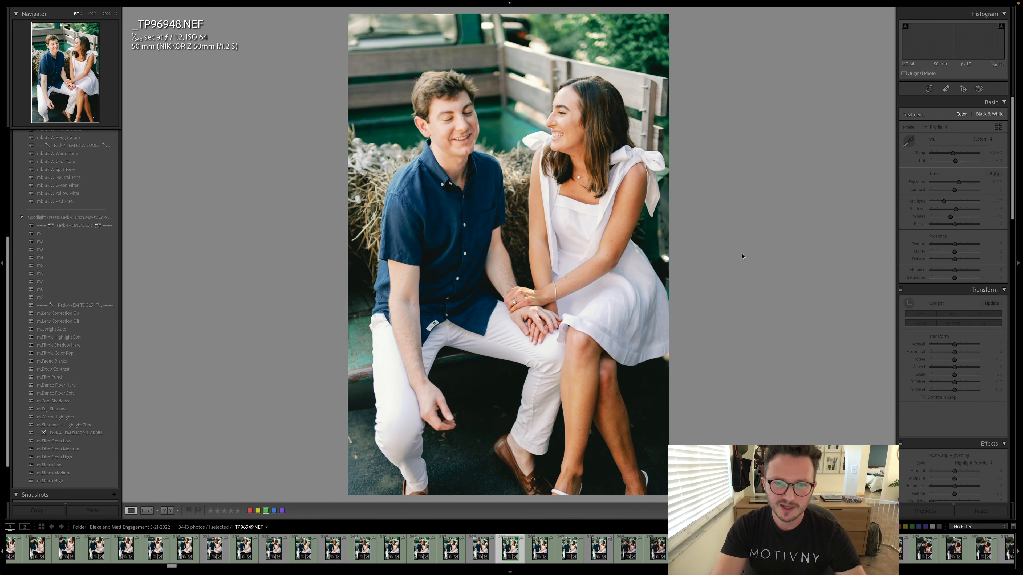
key("Left")
key("Left")
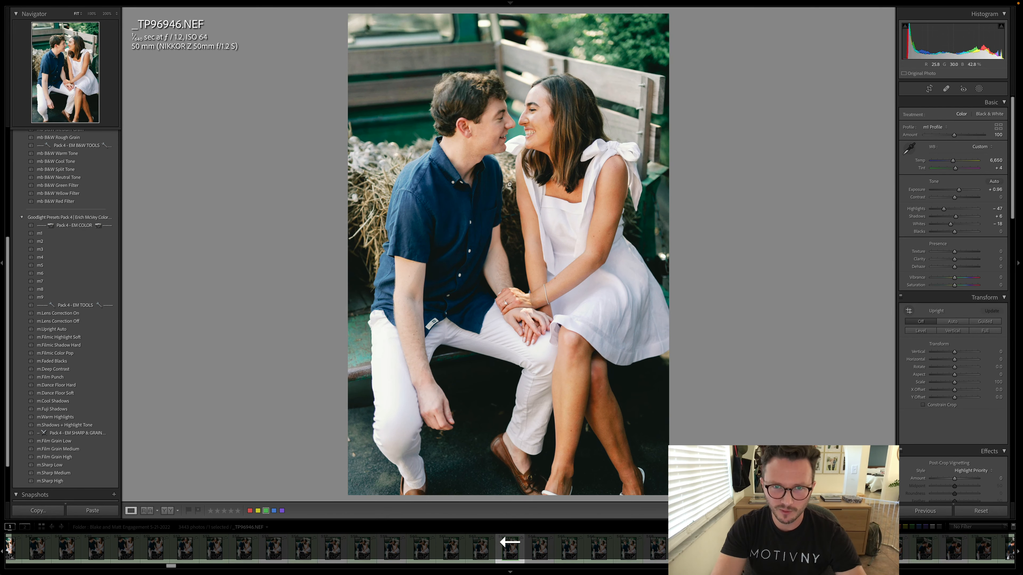
key("Left")
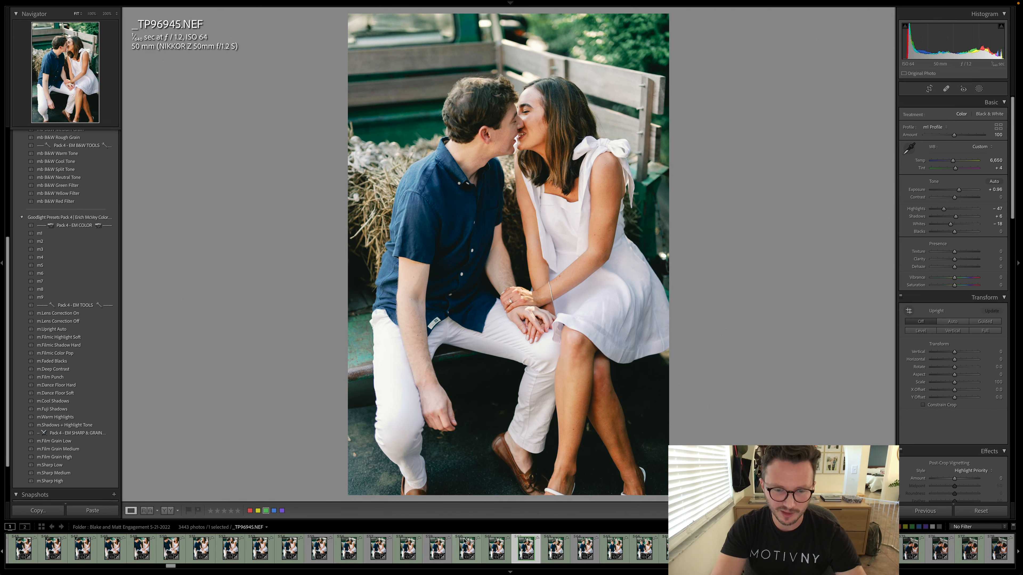
Open the barn and silo photo _TP97341.NEF from the filmstrip and raise its exposure to +0.66.
scroll(465, 542, "left", 7)
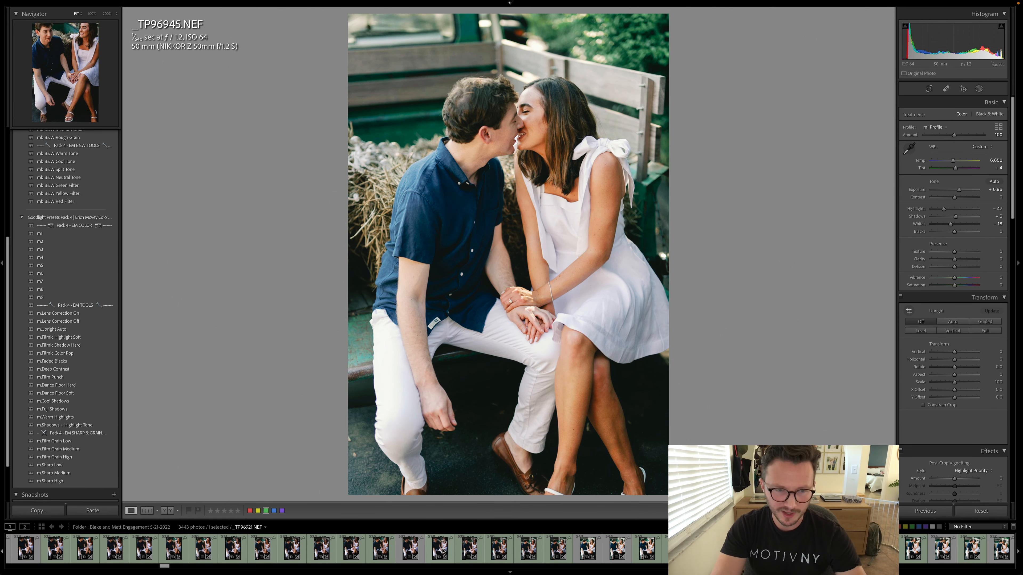
scroll(443, 550, "right", 8)
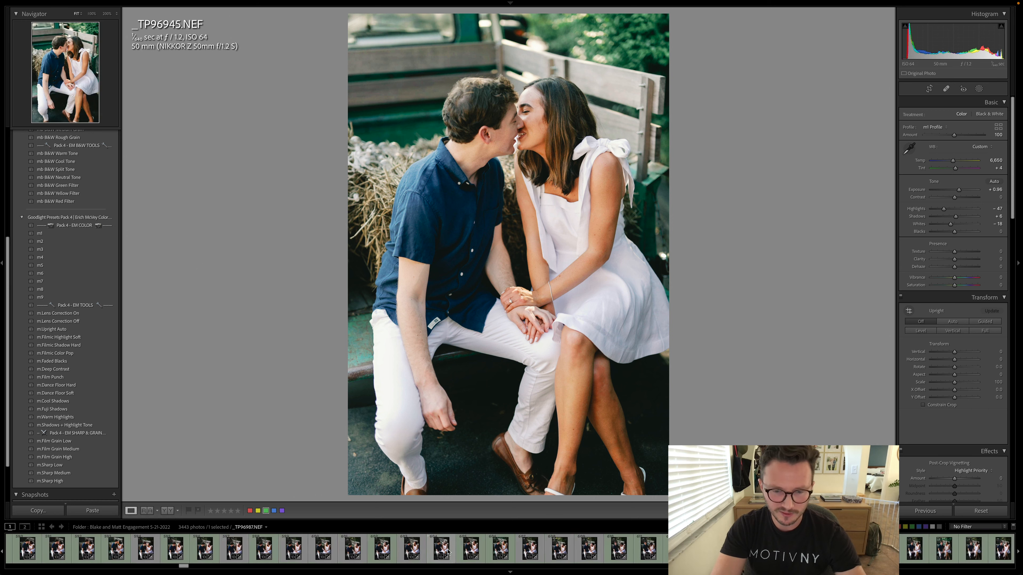
scroll(449, 550, "right", 6)
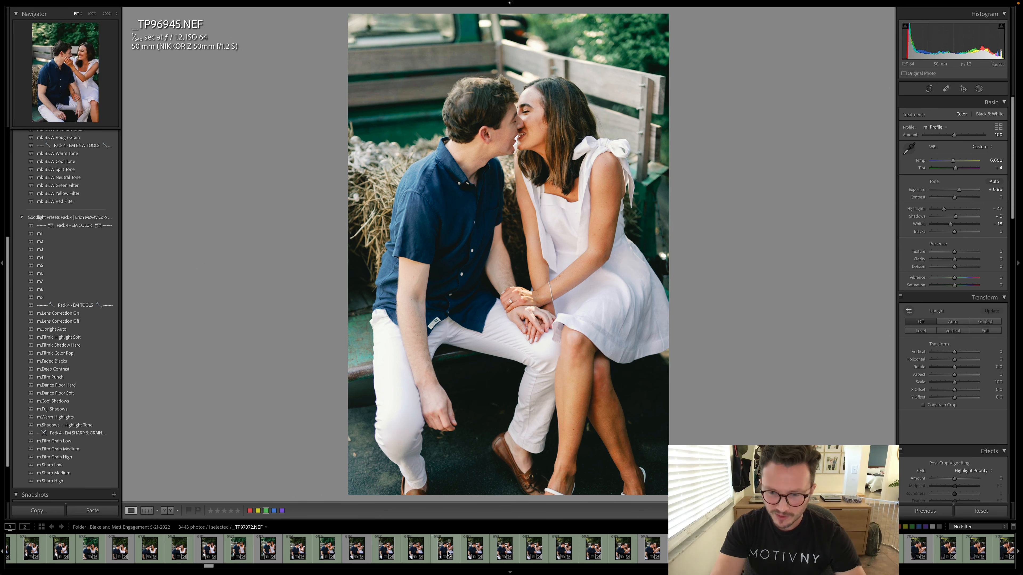
scroll(442, 552, "right", 5)
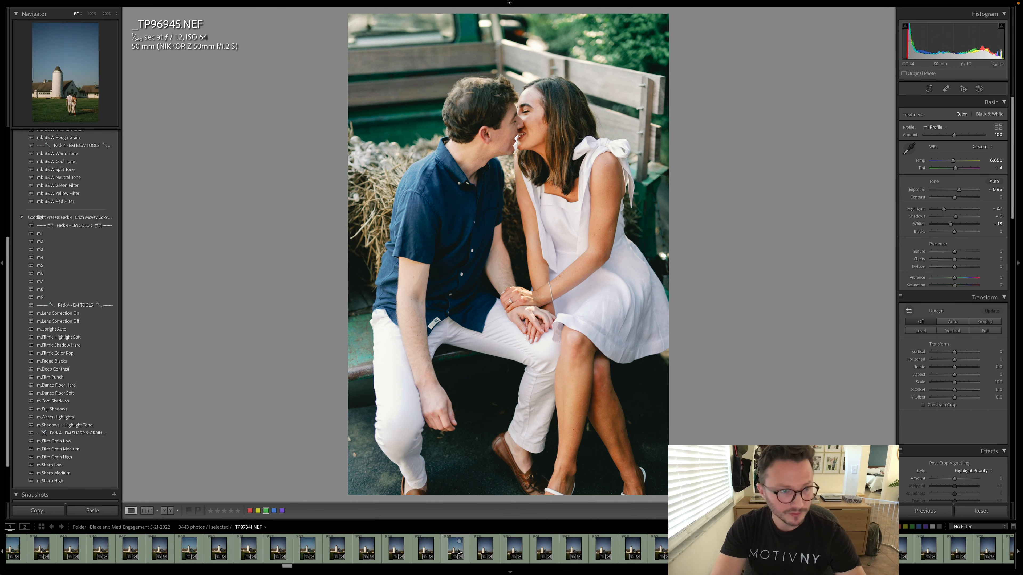
left_click(457, 550)
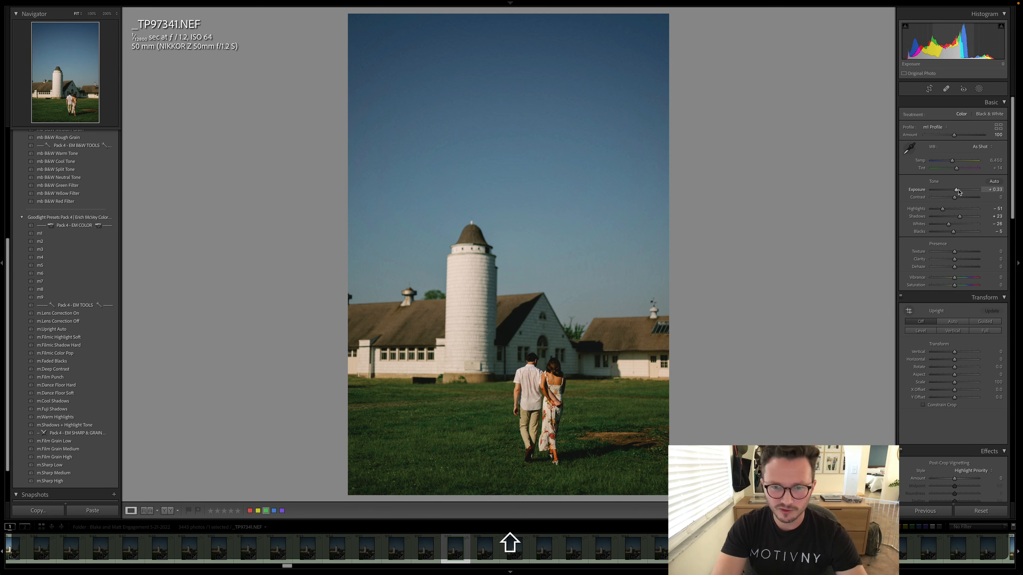
left_click_drag(954, 190, 959, 192)
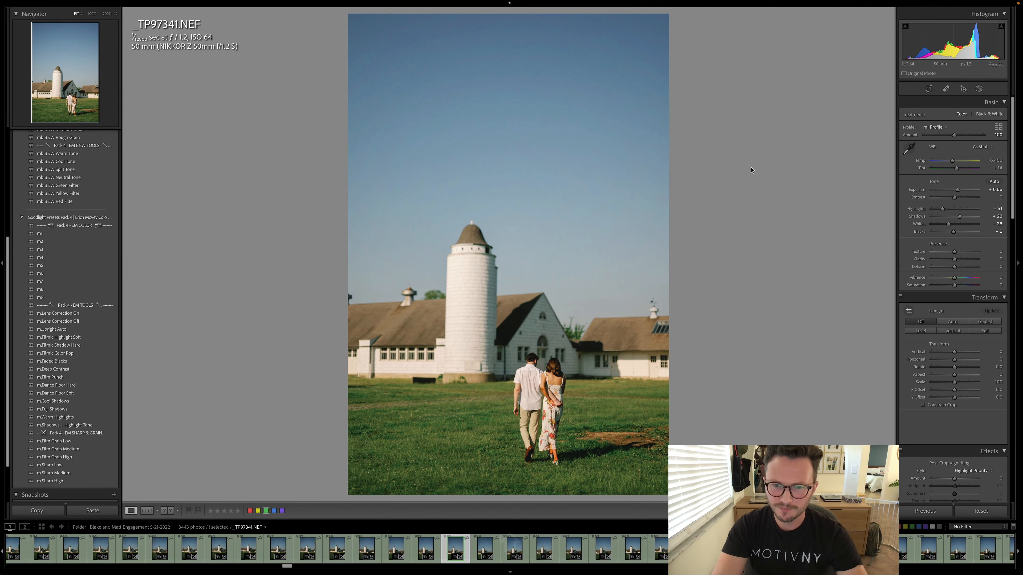
Straighten the barn photo with a slight counter-clockwise crop rotation.
key("r")
left_click_drag(749, 160, 747, 160)
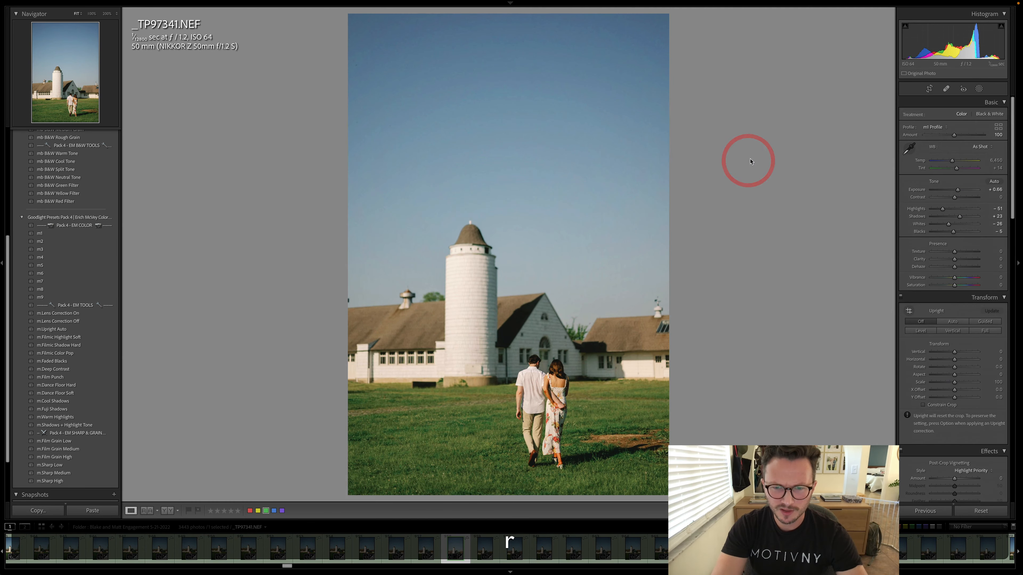
left_click(985, 119)
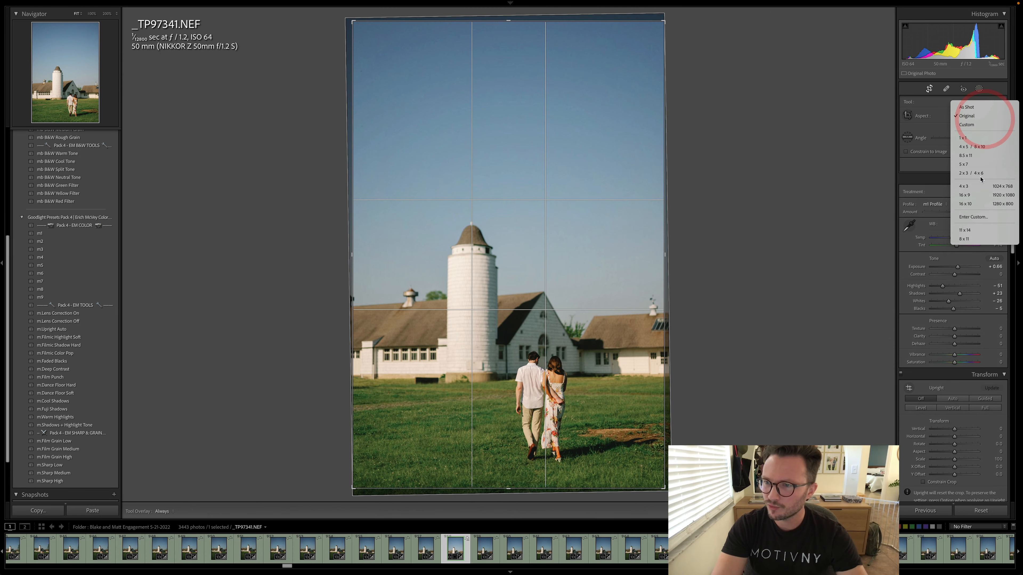
left_click(978, 155)
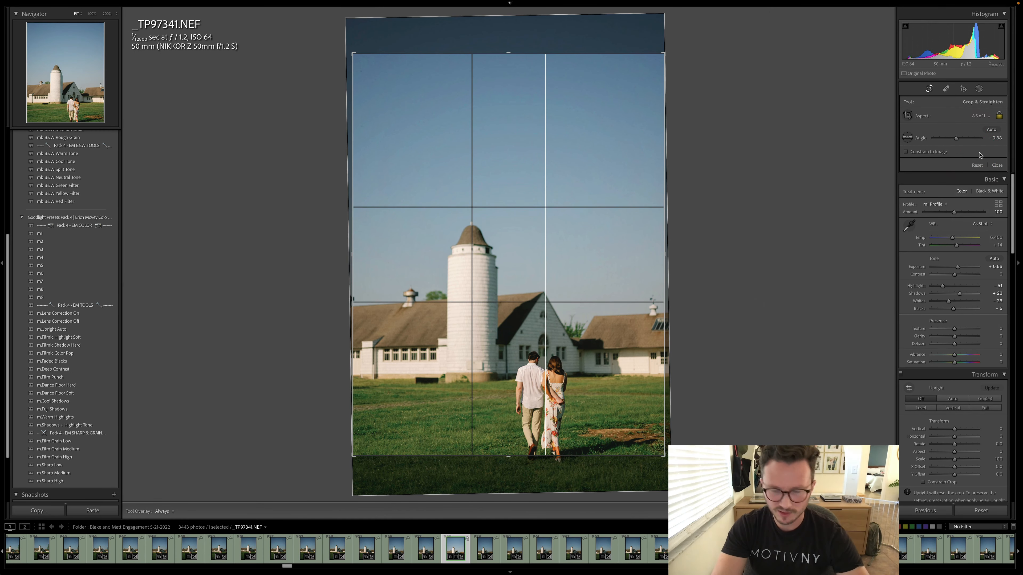
key("super+z")
Crop the barn photo to 4 x 5 / 8 x 10, trimming the sky to keep the grass below the couple, and fine-tune the rotation.
left_click(983, 117)
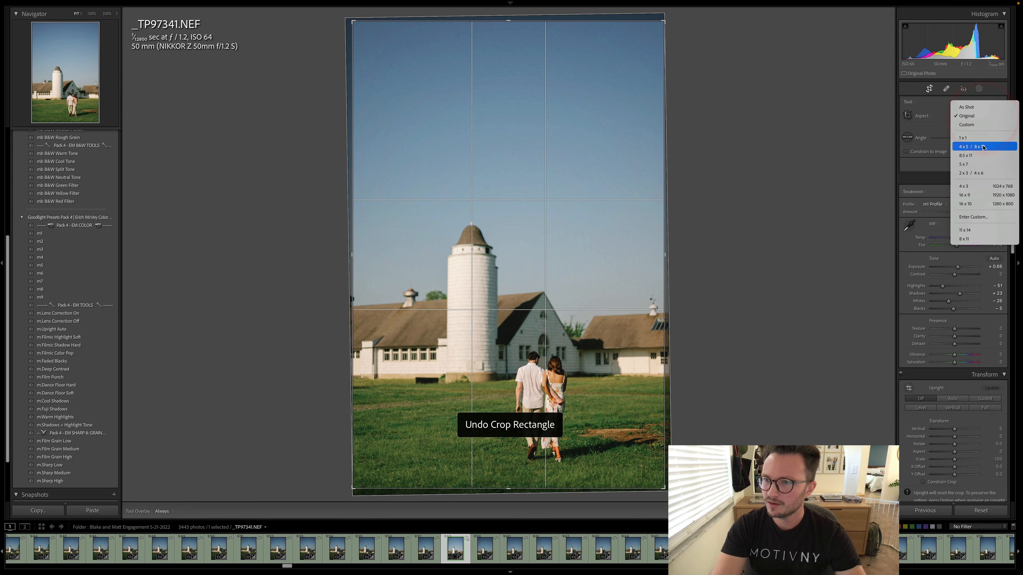
left_click(983, 146)
left_click_drag(465, 329, 466, 288)
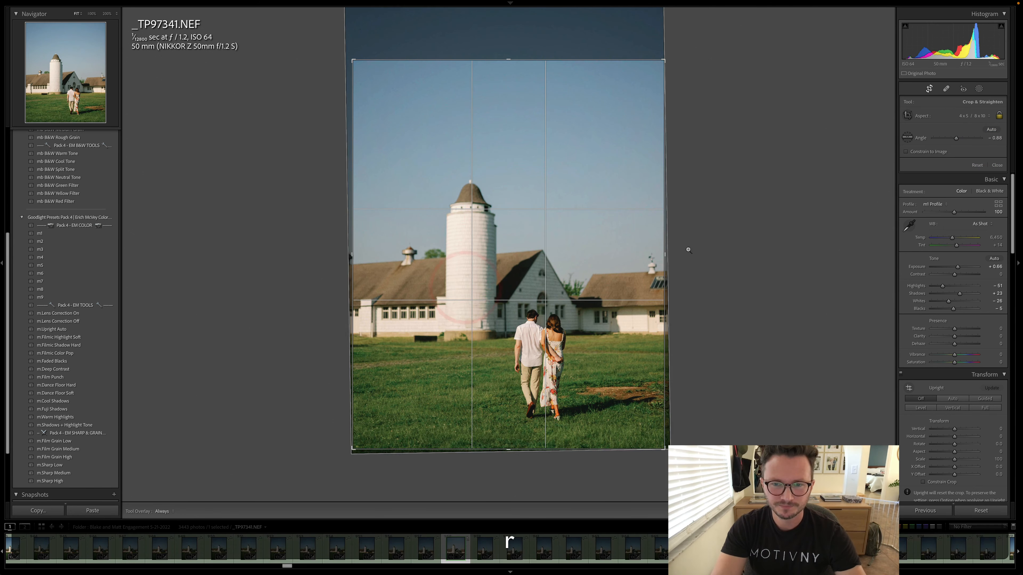
key("r")
key("r")
left_click_drag(765, 229, 760, 220)
key("r")
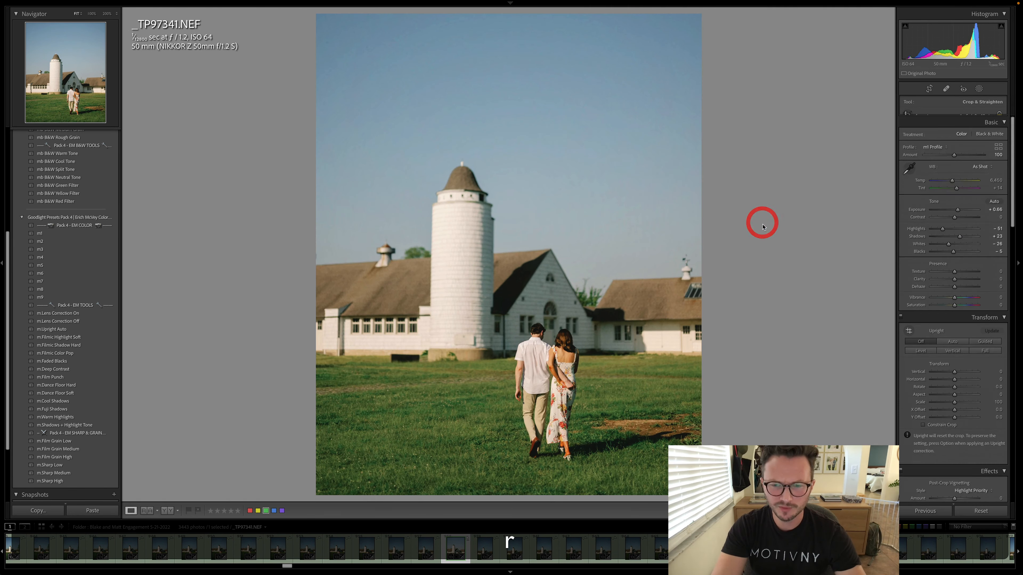
Heal the bare dirt patch beside the couple, sampling clean grass from the other side of them.
left_click(947, 89)
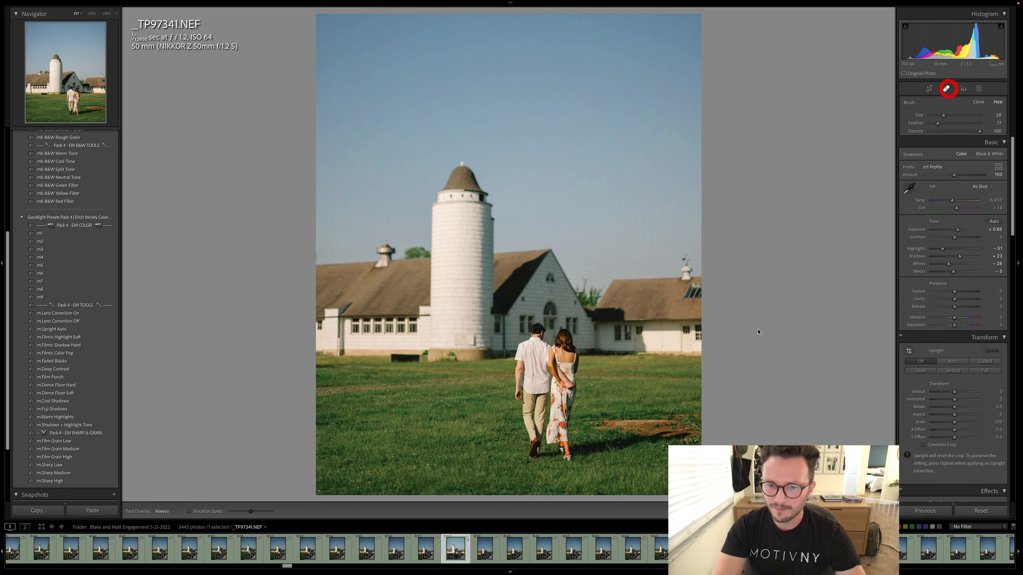
left_click_drag(602, 423, 697, 430)
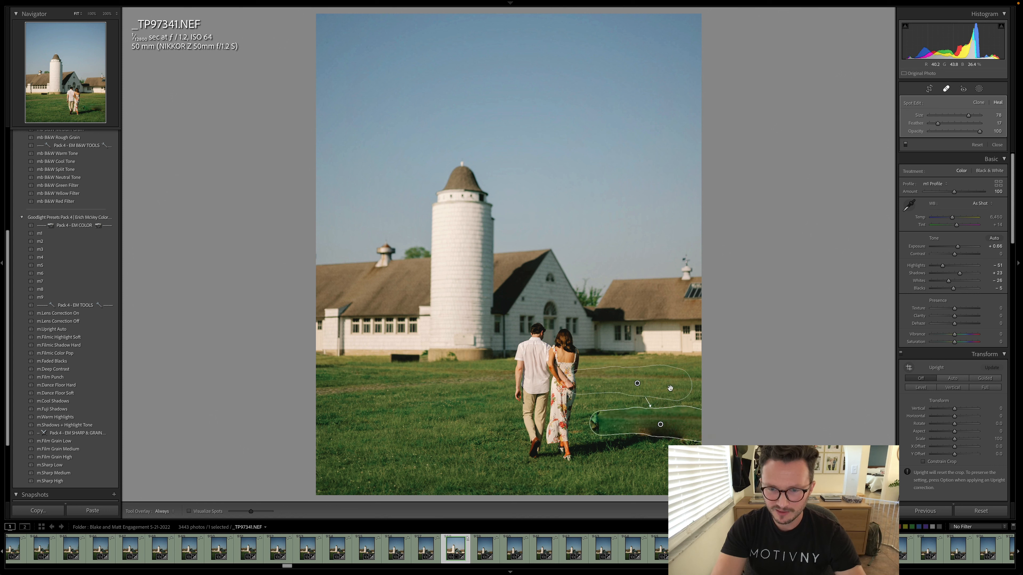
left_click_drag(646, 386, 450, 425)
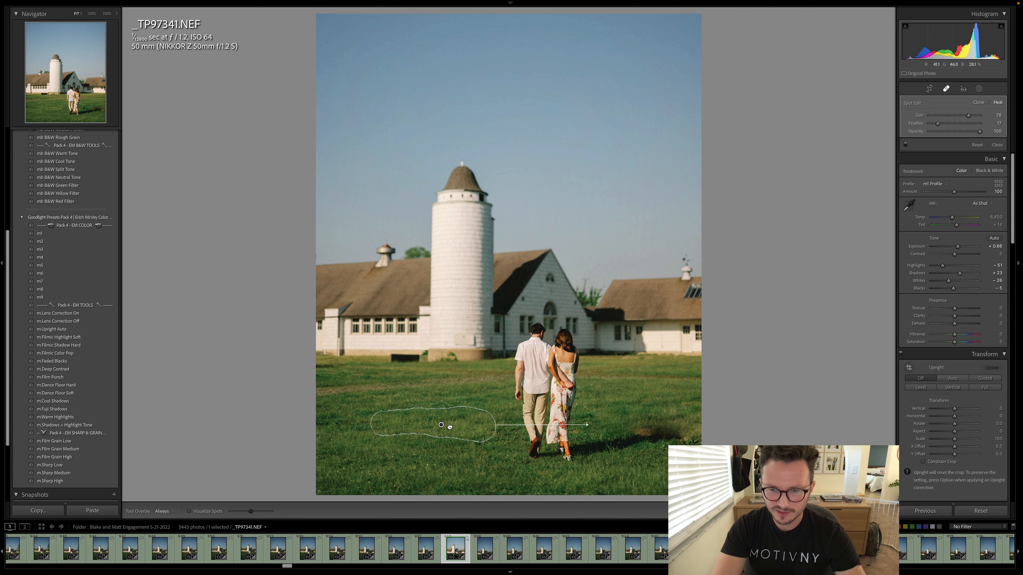
left_click(946, 89)
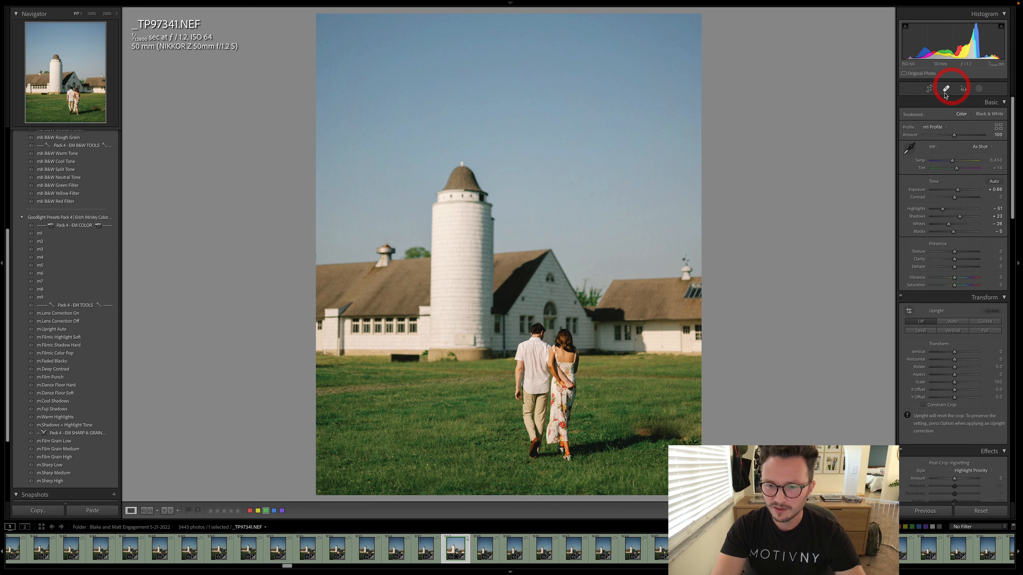
Heal the dark spot left in the grass beside the couple in the barn photo, sampling clean grass next to it.
left_click(946, 88)
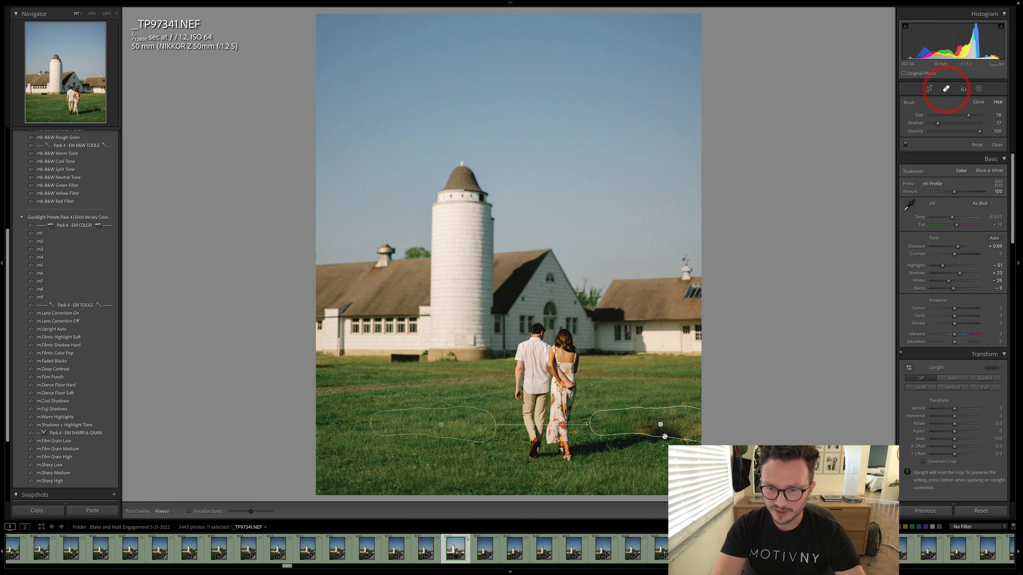
left_click(643, 439)
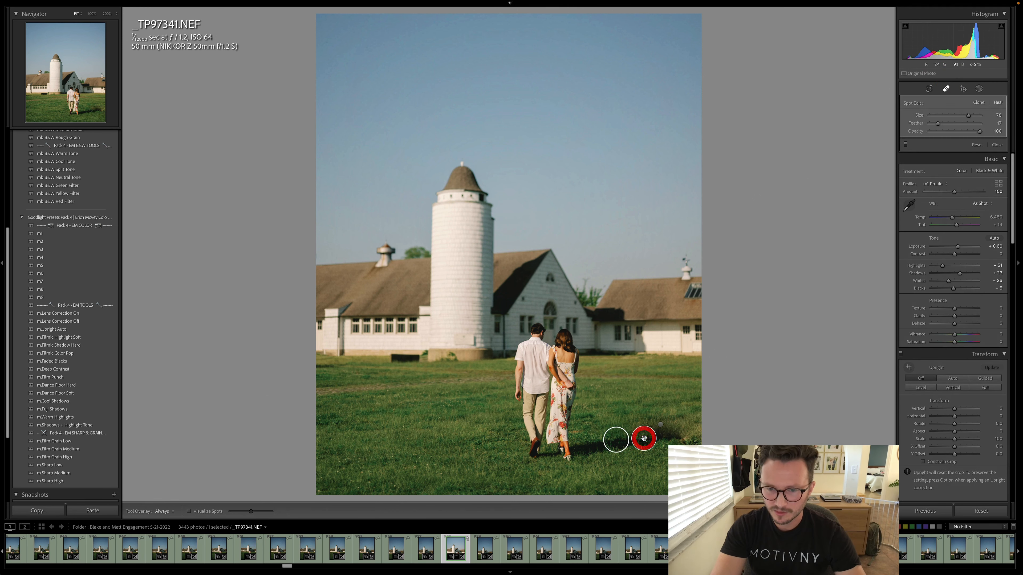
left_click_drag(620, 442, 613, 442)
left_click(946, 89)
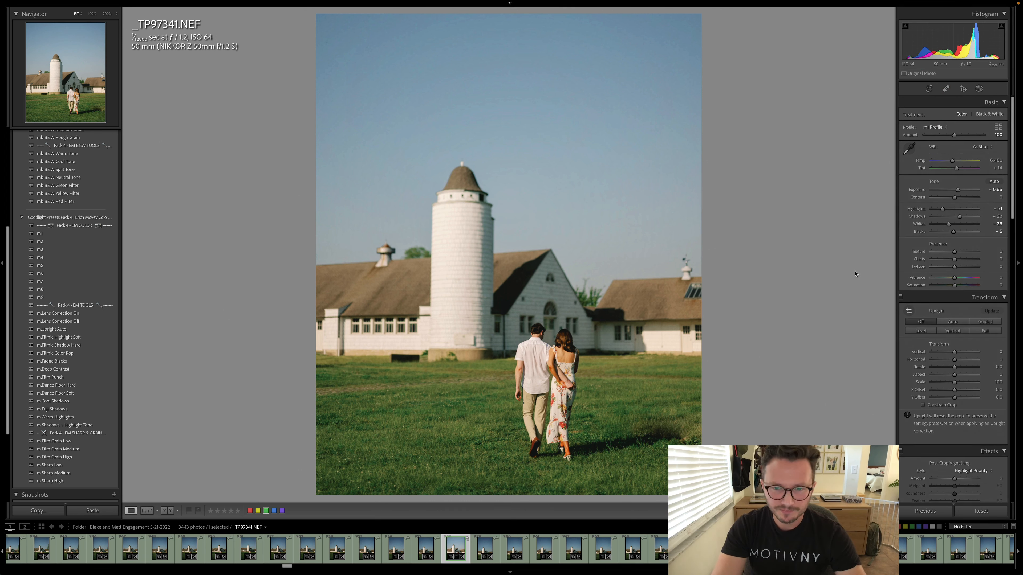
Raise the barn photo's exposure to +0.86 and its texture to +15.
key("Up")
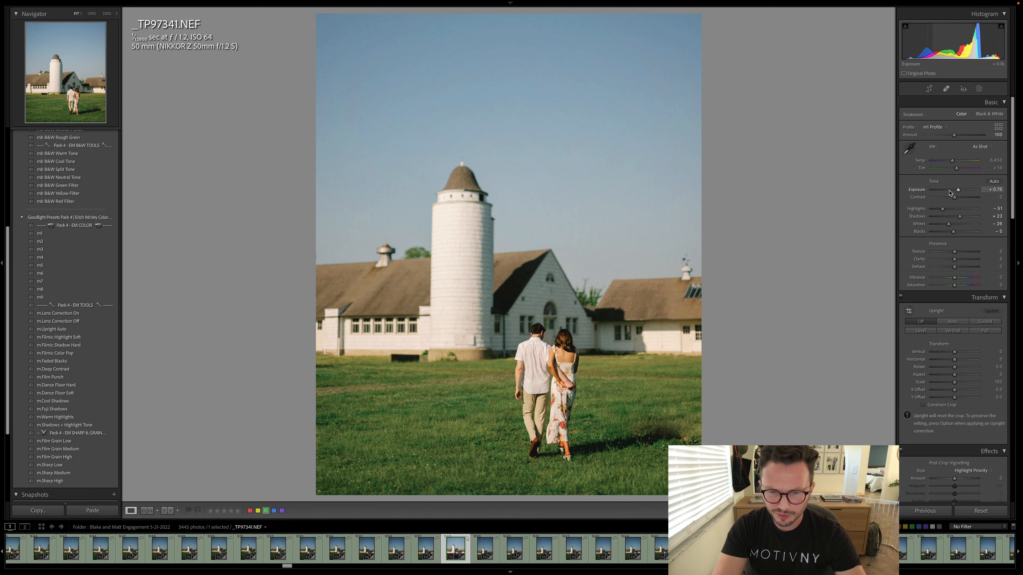
key("Up")
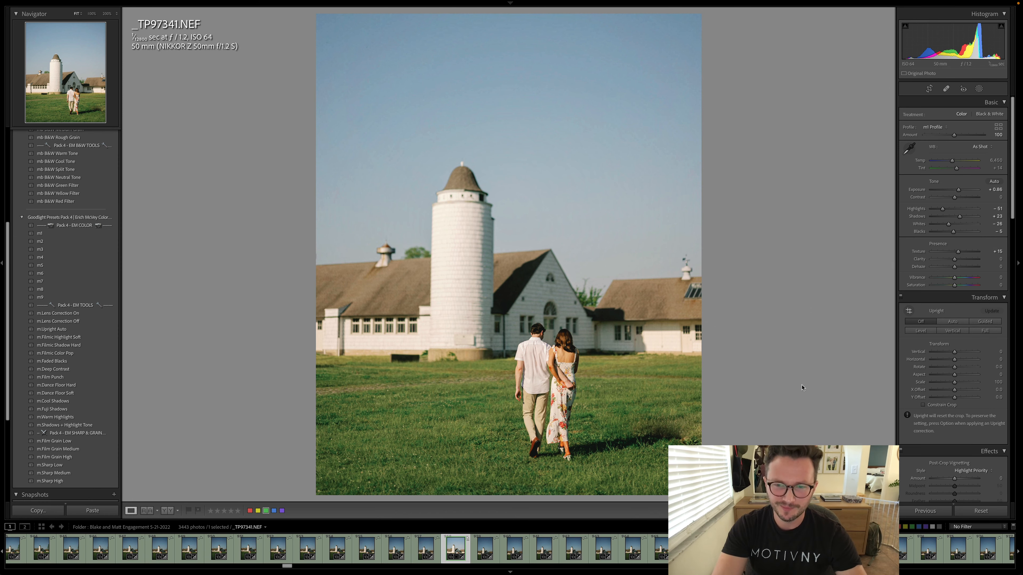
Apply the m.Film Grain Medium preset to the barn photo, inspecting the grain at 100% and comparing the edit with the unedited version.
left_click(66, 450)
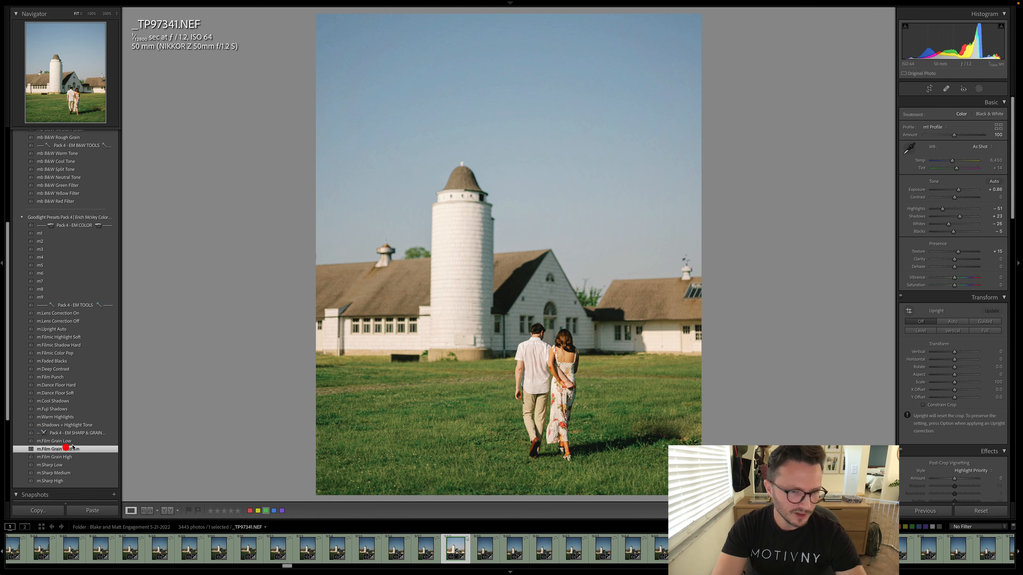
left_click(531, 356)
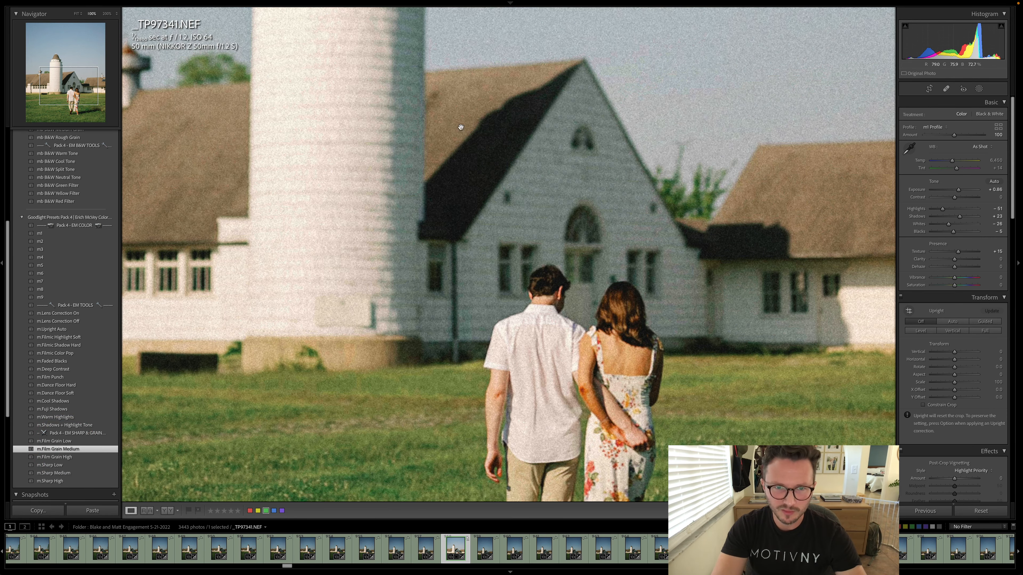
left_click(725, 275)
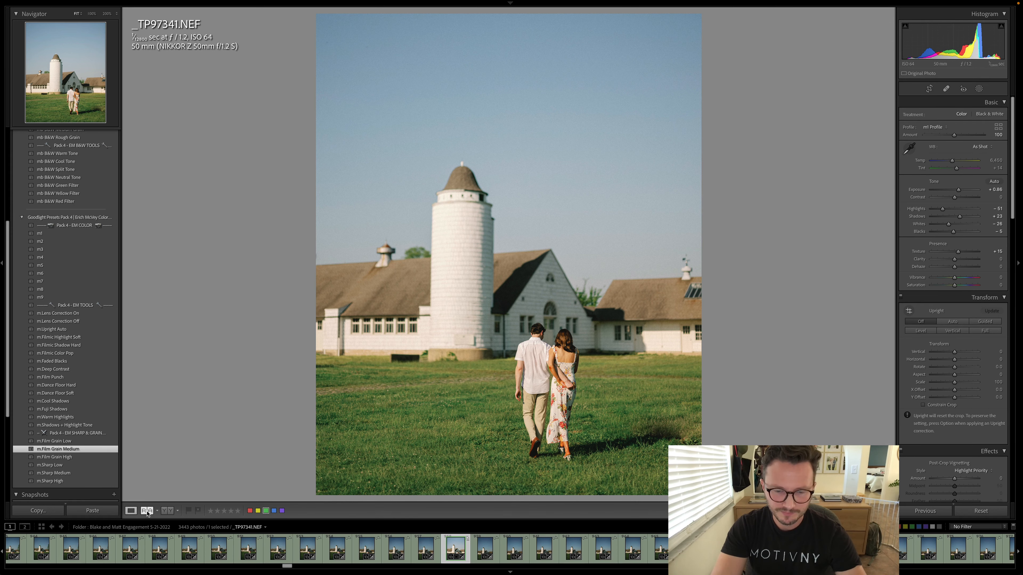
key("backslash")
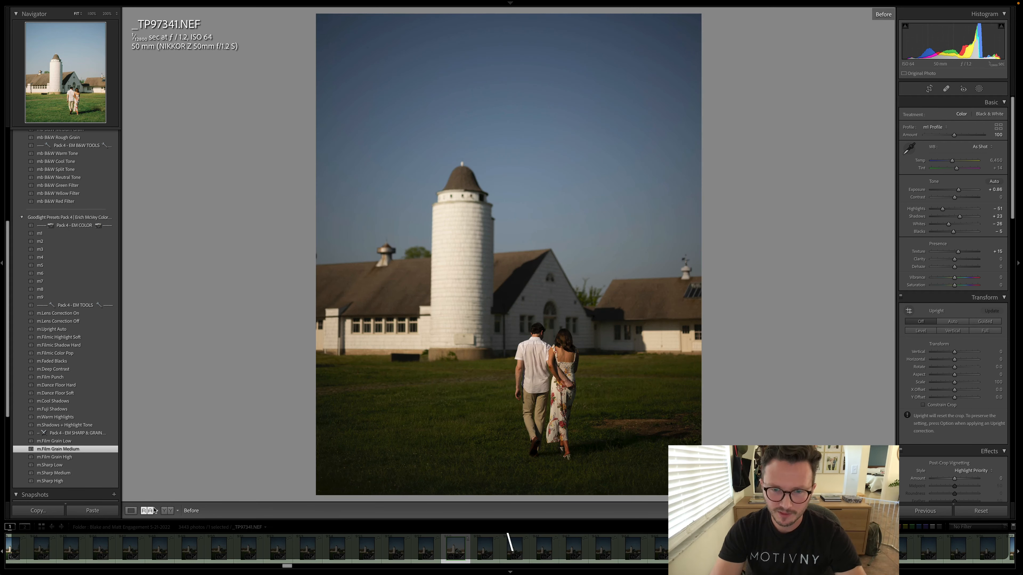
key("backslash")
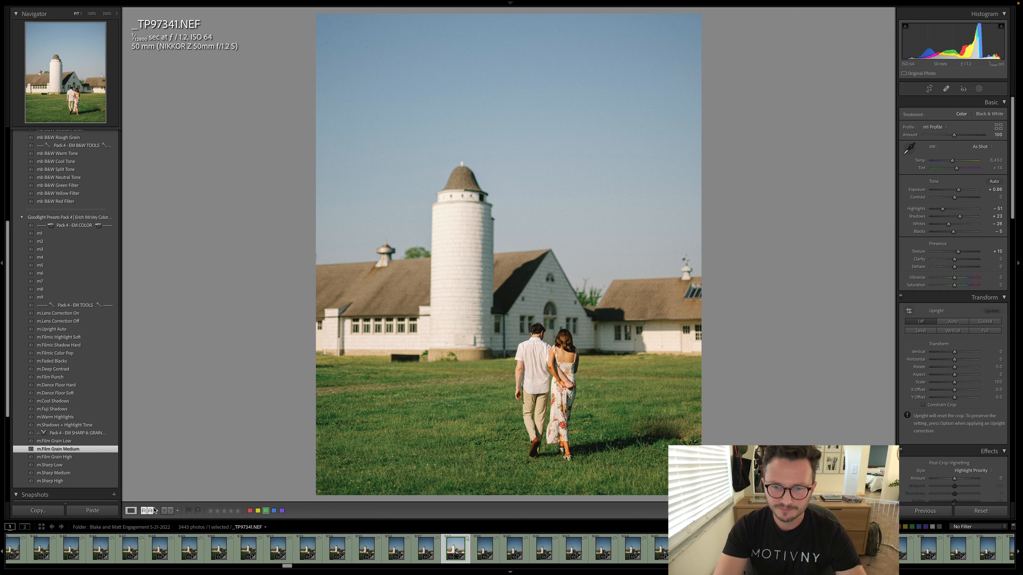
Open _TP78698.NEF, the backlit couple on the path, from the filmstrip and create a virtual copy of it.
scroll(582, 551, "down", 10)
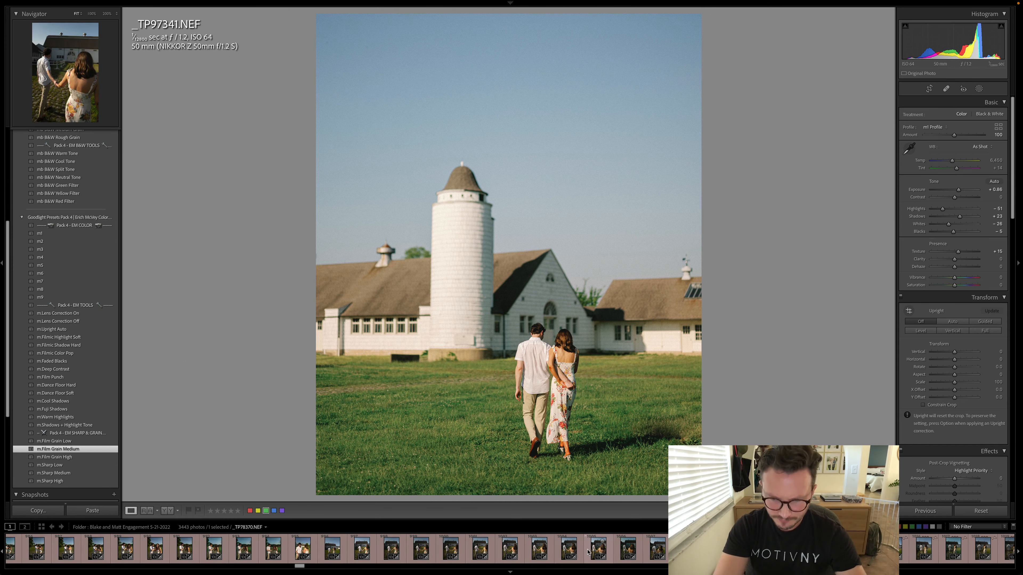
scroll(590, 552, "down", 10)
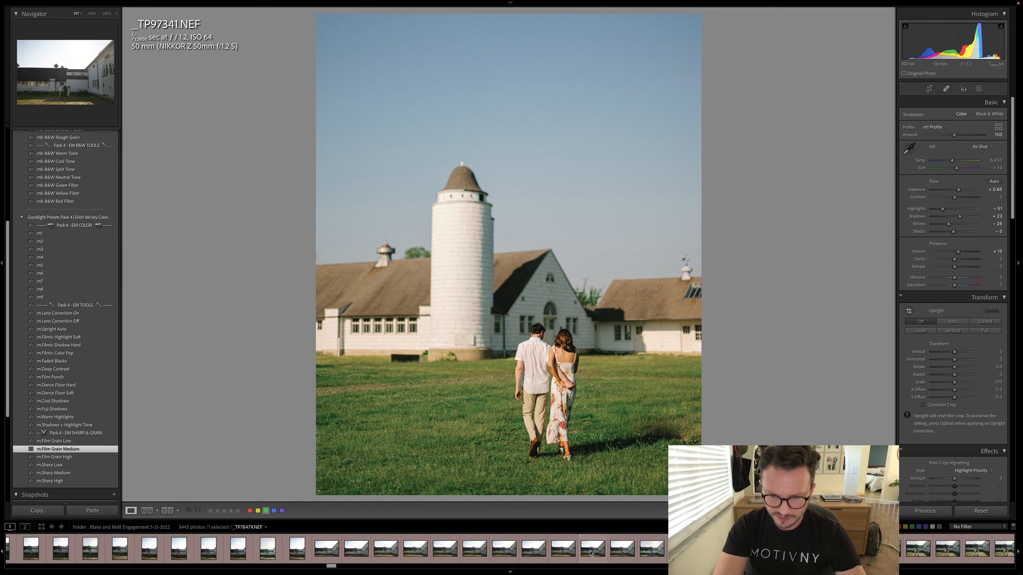
scroll(588, 552, "down", 10)
left_click(154, 549)
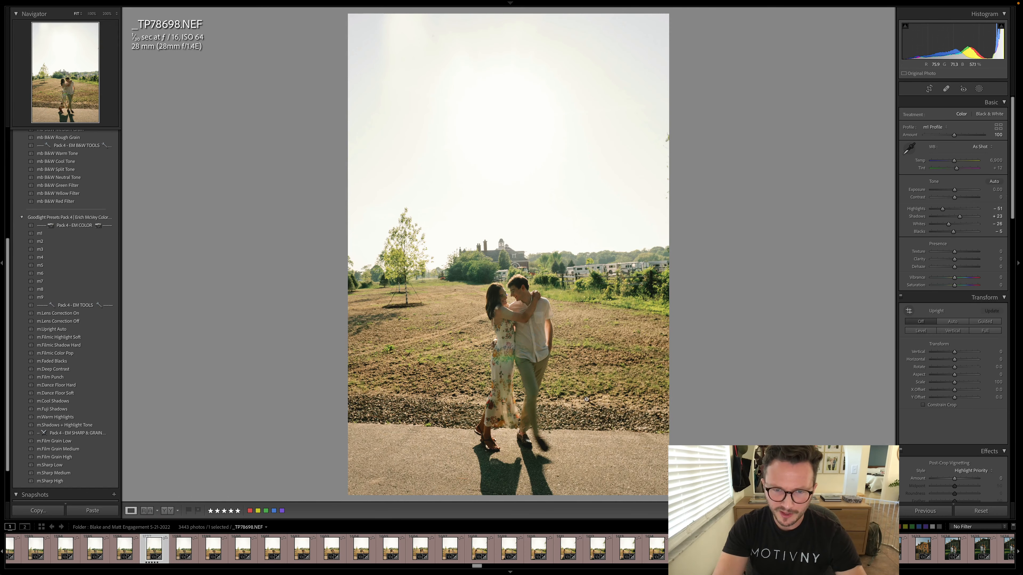
key("super+apostrophe")
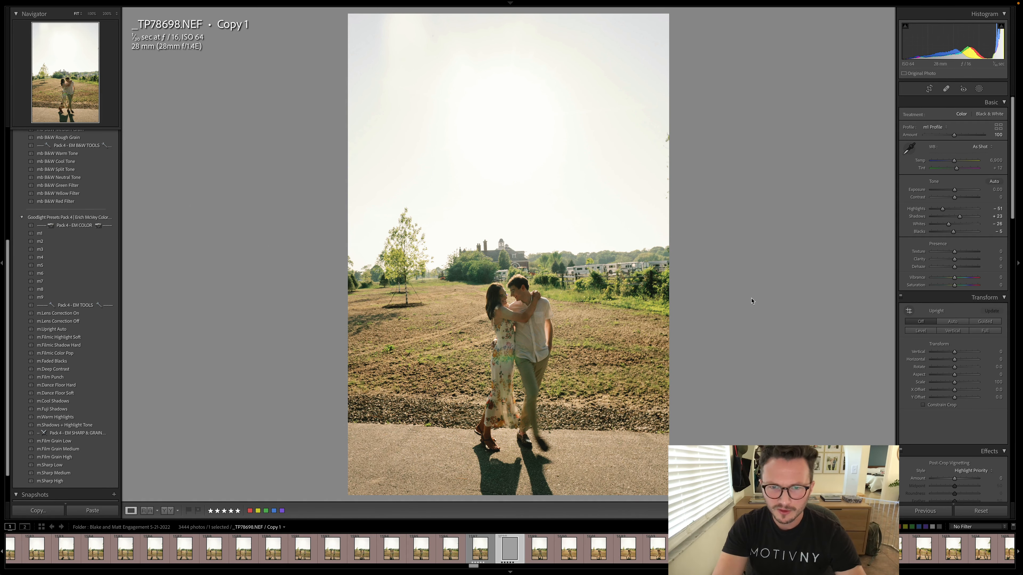
Straighten the virtual copy by about 1.69 degrees and crop it to 4 x 5 / 8 x 10.
key("r")
left_click_drag(747, 76, 756, 84)
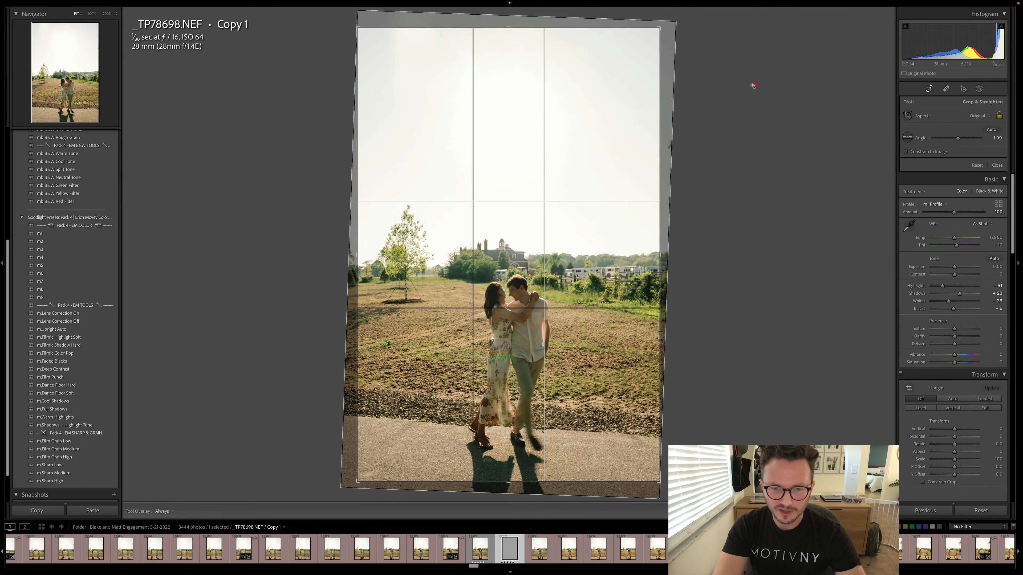
left_click(977, 117)
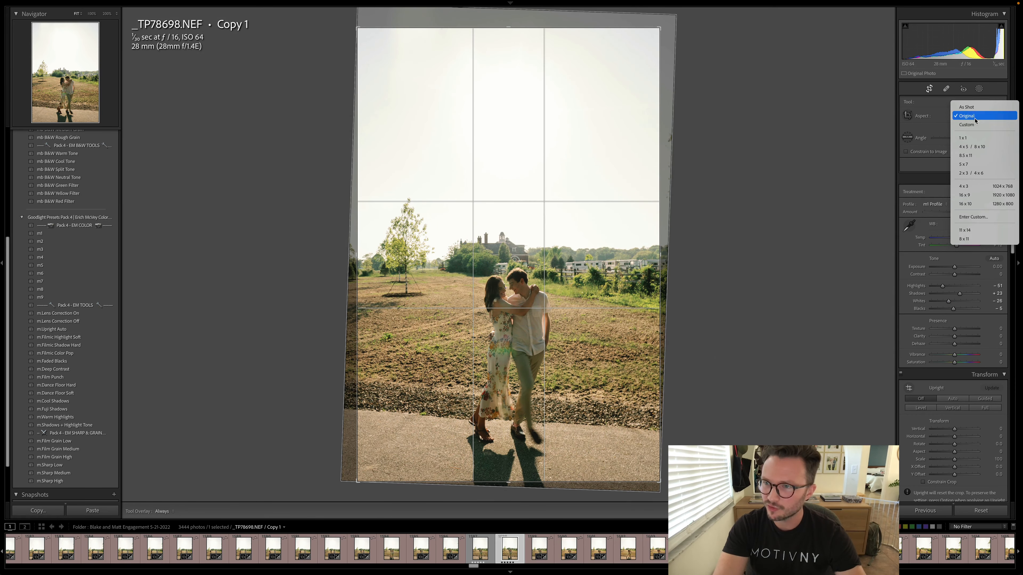
left_click(983, 147)
left_click(534, 267)
key("r")
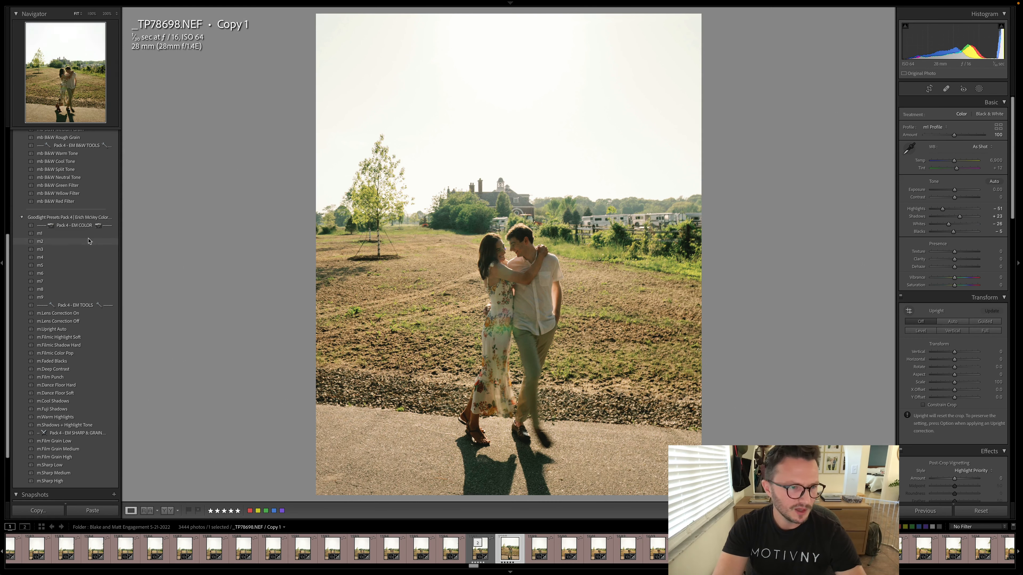
Give the virtual copy a toned black-and-white look with the mb6, m.Filmic Highlight Soft and mb B&W Split Tone presets.
scroll(76, 244, "up", 5)
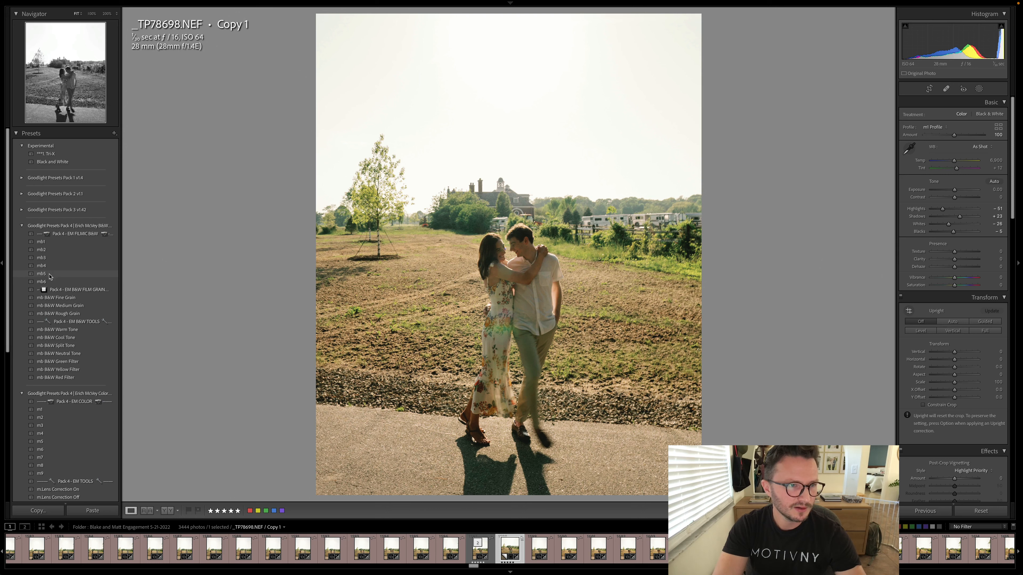
left_click(47, 282)
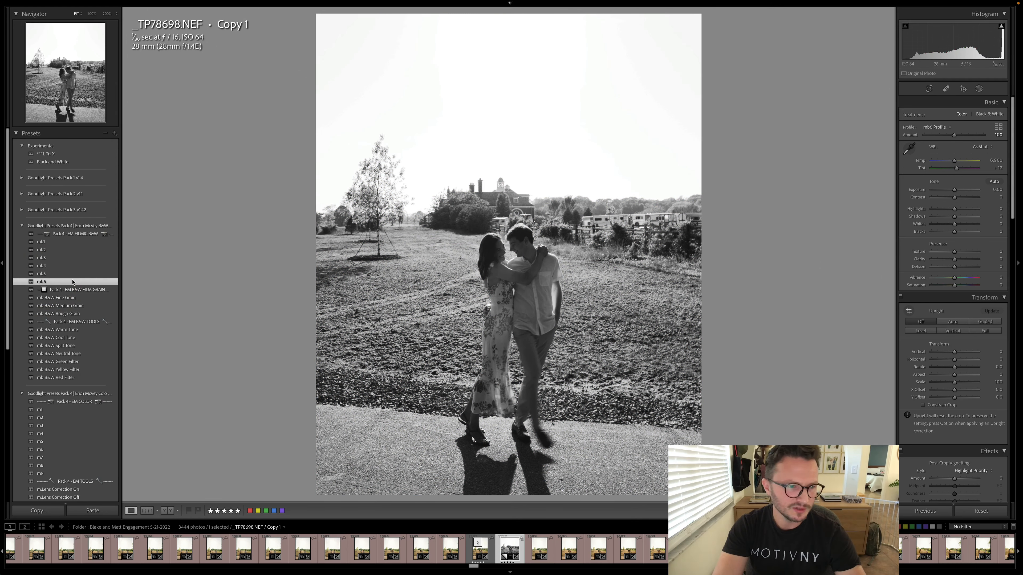
scroll(77, 314, "down", 5)
left_click(82, 349)
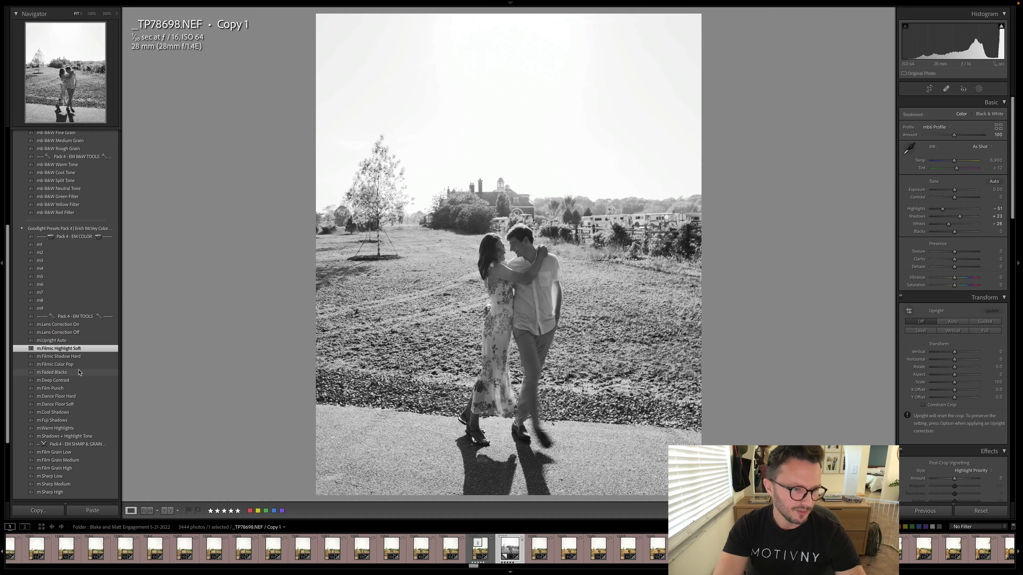
scroll(77, 378, "up", 5)
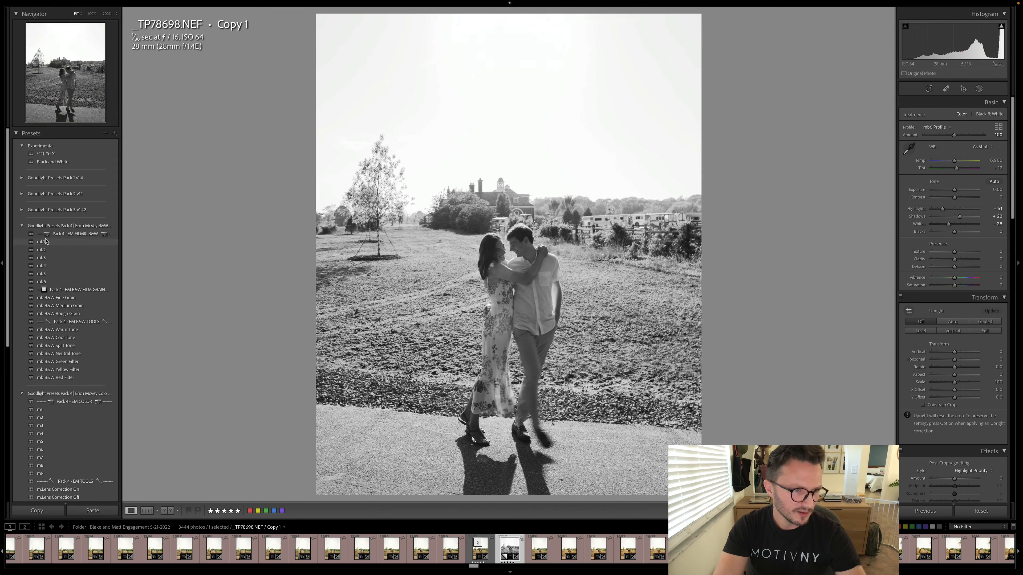
left_click(78, 345)
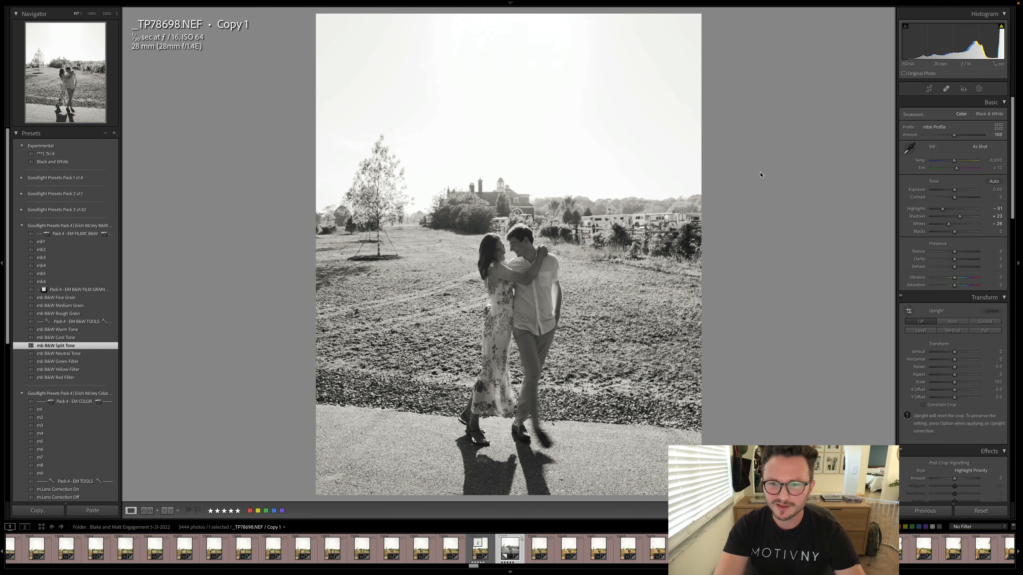
Fine-tune the crop rotation of the black-and-white copy.
key("r")
left_click_drag(753, 148, 756, 151)
double_click(756, 150)
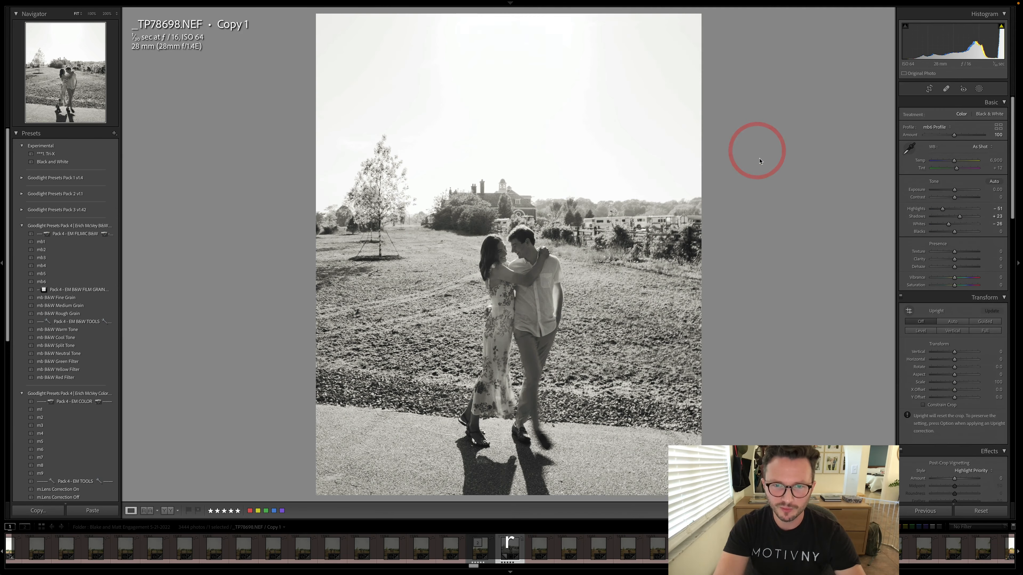
key("r")
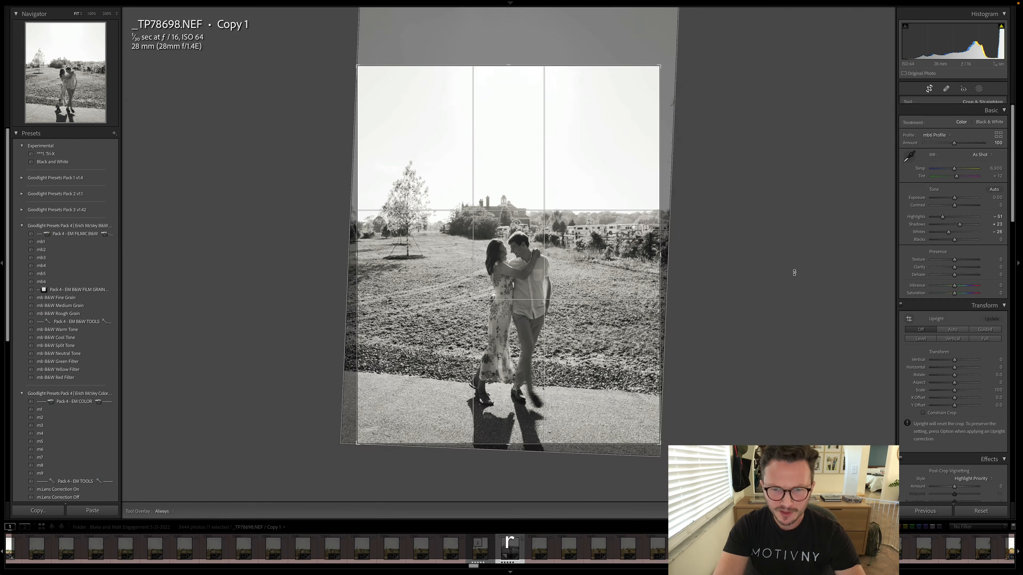
double_click(539, 290)
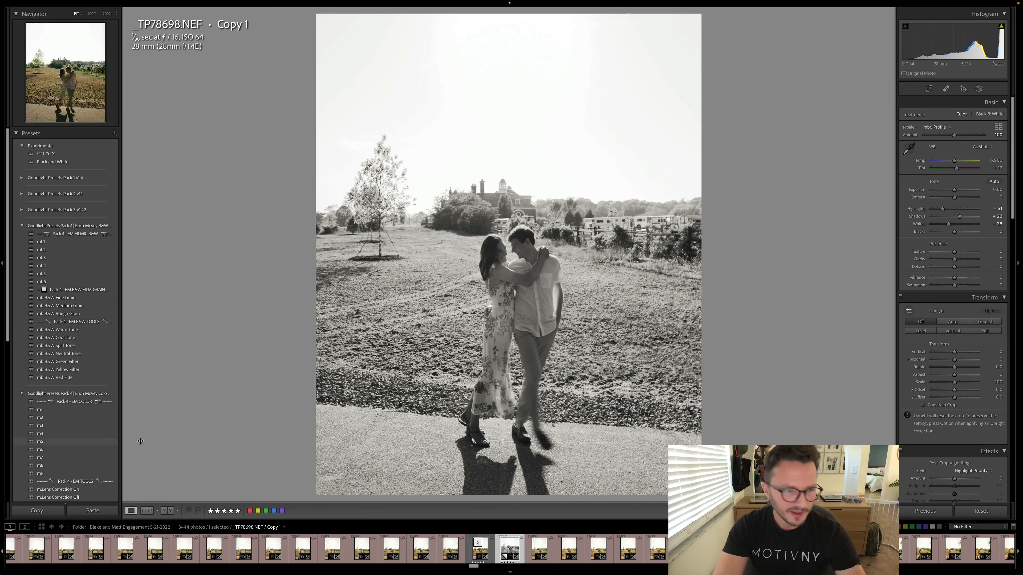
Try mb B&W Medium Grain on the black-and-white copy, inspect it at 100%, and replace it with mb B&W Rough Grain.
left_click(88, 305)
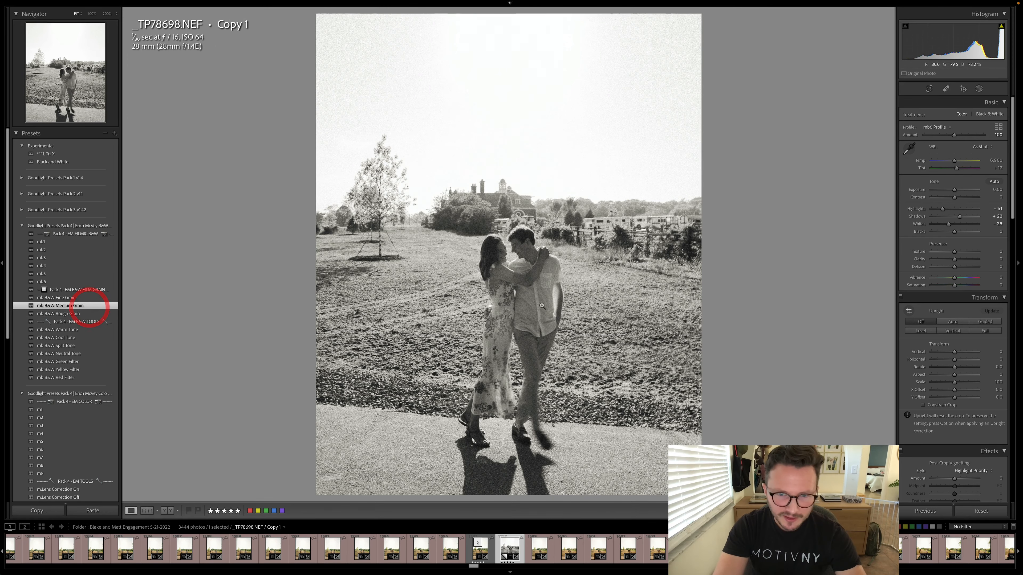
left_click(578, 293)
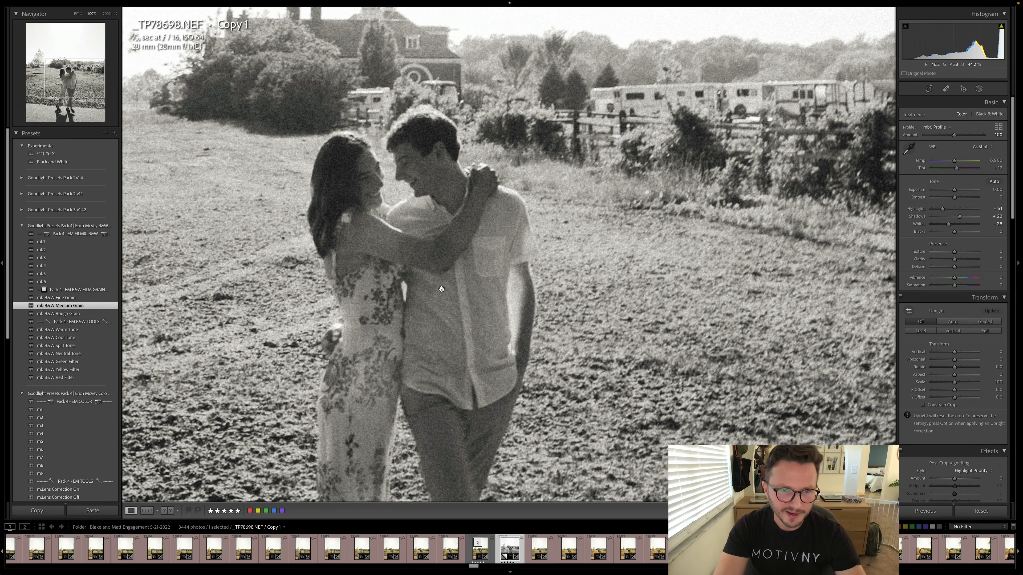
left_click(485, 297)
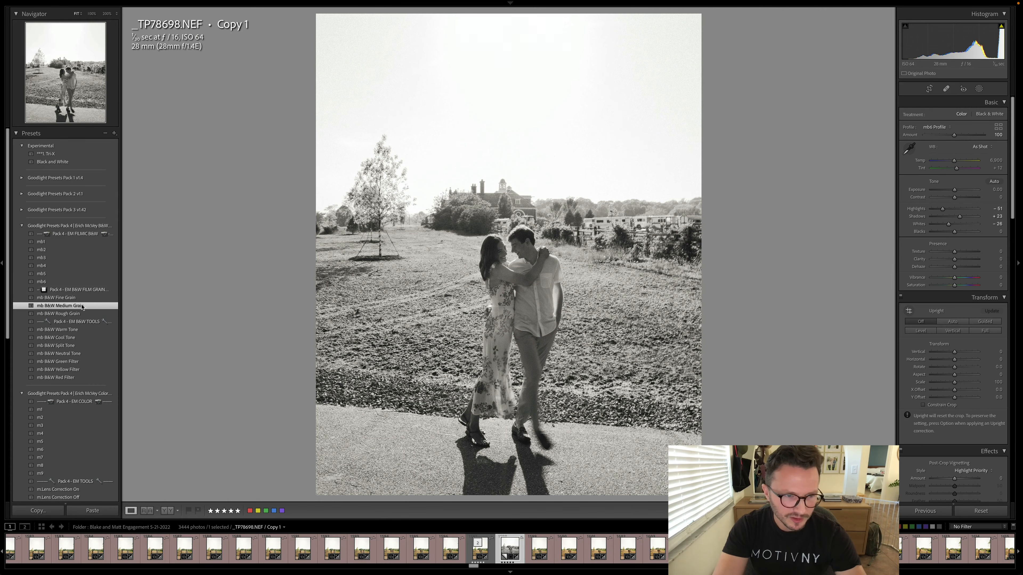
left_click(75, 314)
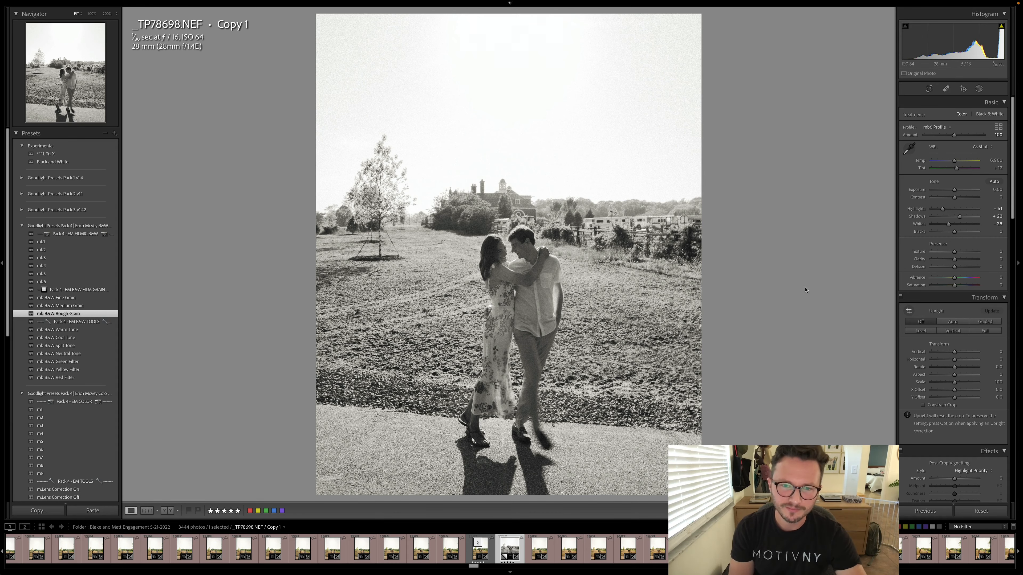
Return to the original color _TP78698.NEF and straighten it with a crop angle of about 1.21.
key("Left")
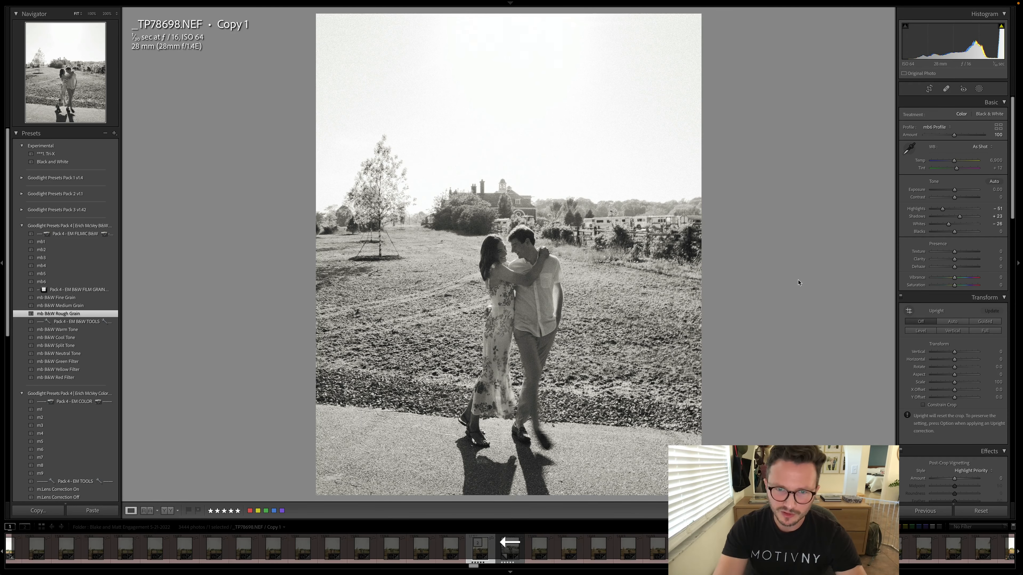
key("r")
left_click_drag(770, 172, 772, 178)
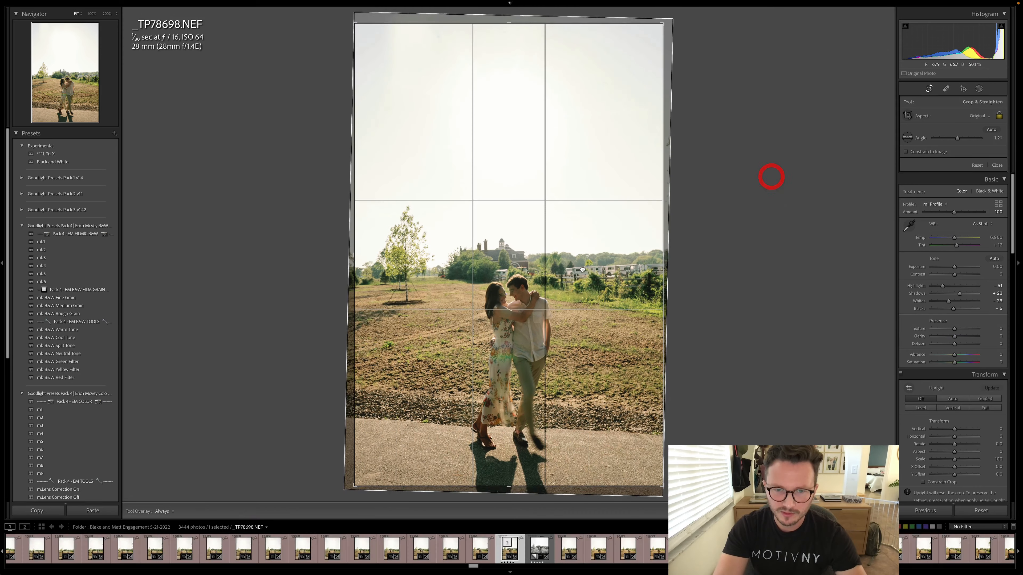
left_click_drag(583, 271, 582, 267)
key("r")
key("r")
Crop the color photo to 4 x 5 / 8 x 10, trimming the sky above the couple, and fine-tune the rotation.
left_click(983, 117)
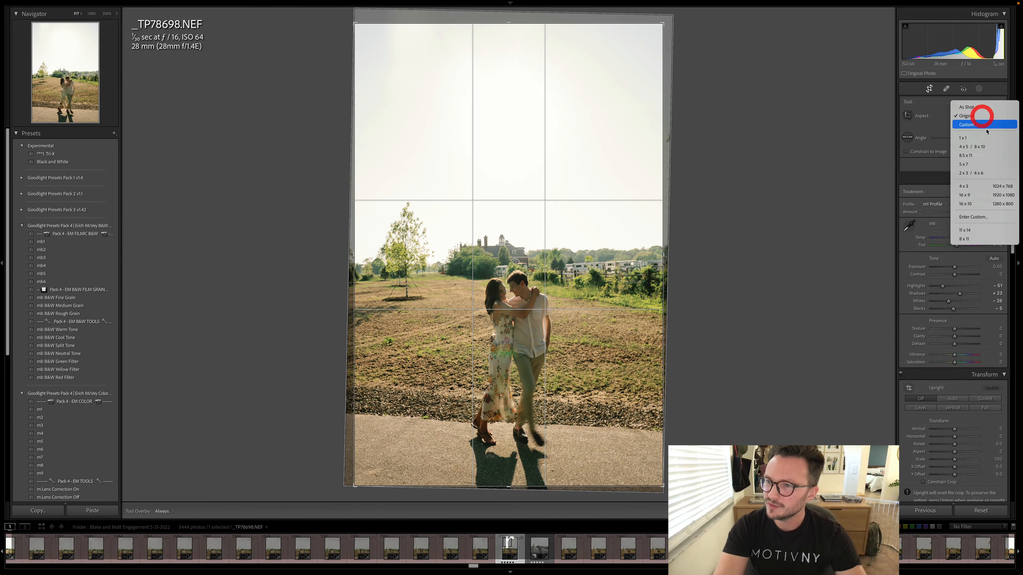
left_click(983, 147)
left_click_drag(551, 267, 552, 228)
left_click_drag(767, 133, 766, 136)
left_click_drag(586, 252, 587, 253)
key("r")
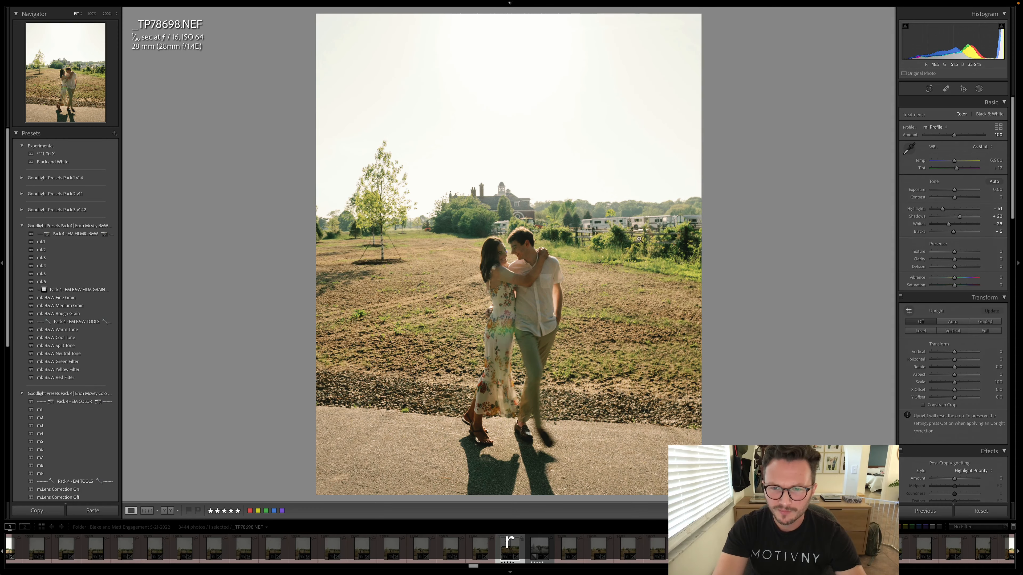
Set the color photo's exposure to +0.33 using the automatic exposure adjustment.
double_click(961, 190, "shift")
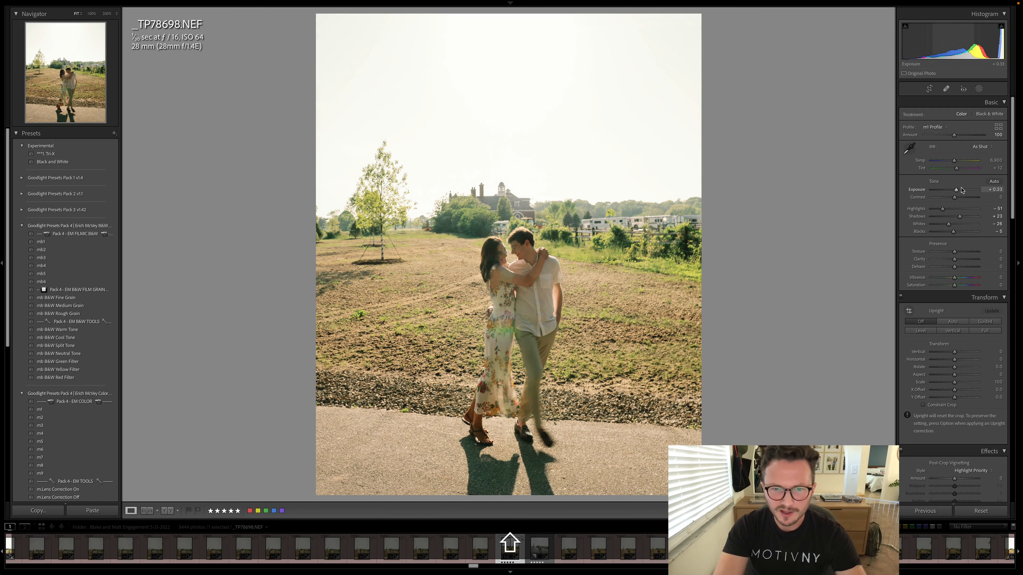
scroll(60, 346, "down", 10)
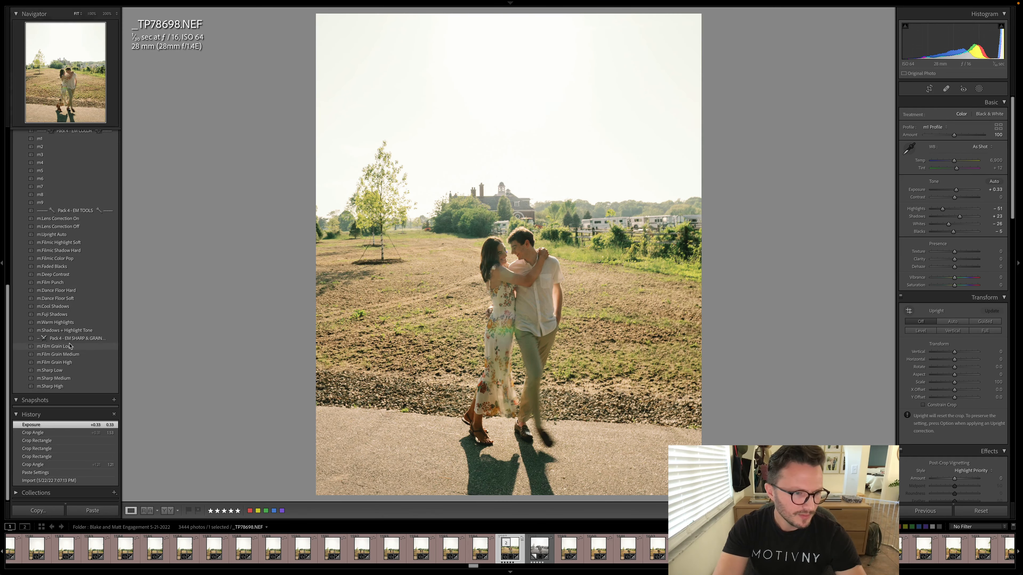
Apply the Film Grain High preset to the color _TP78698.NEF and compare its grain at 100% with the black-and-white copy.
left_click(81, 362)
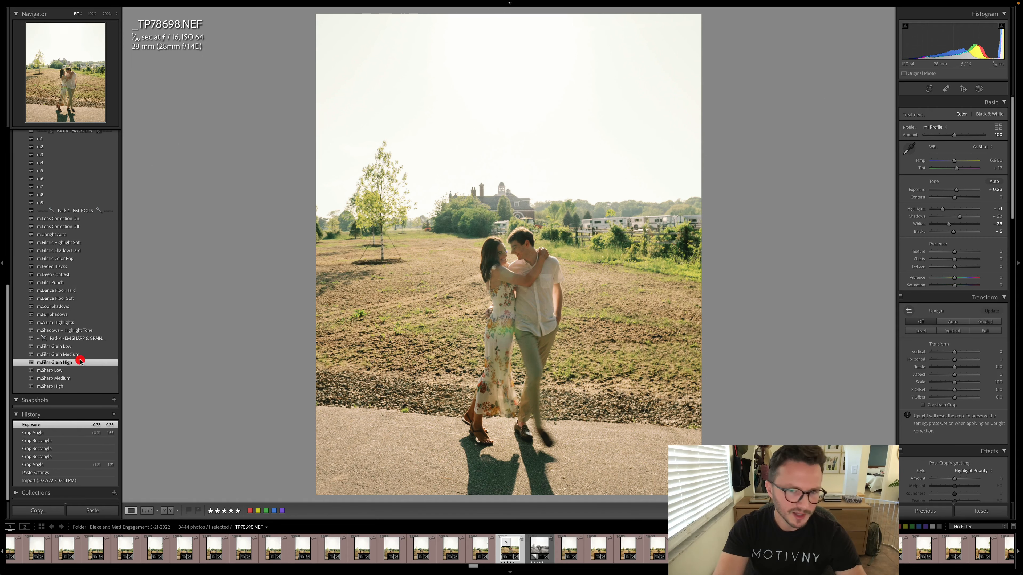
left_click(538, 271)
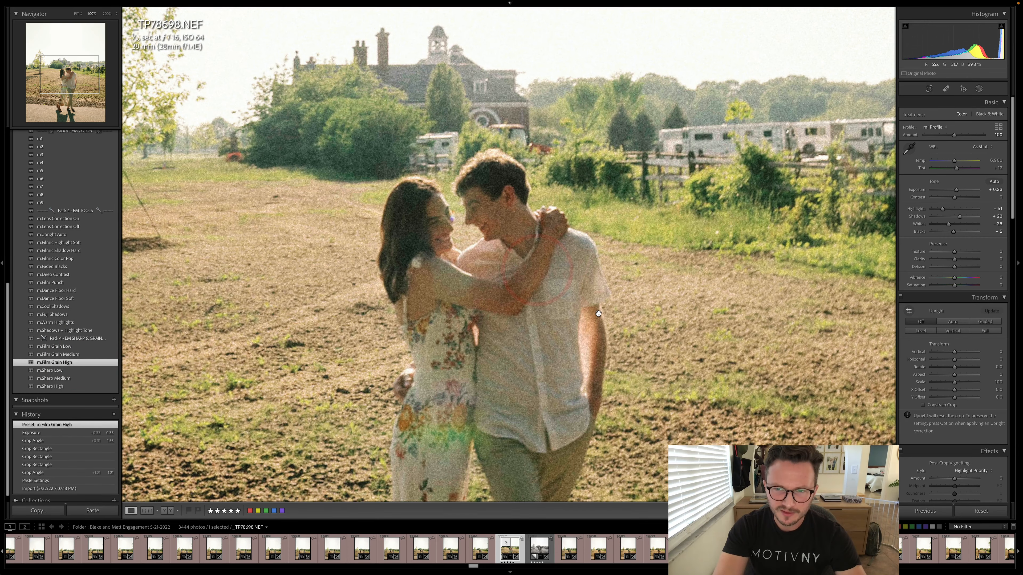
left_click(598, 313)
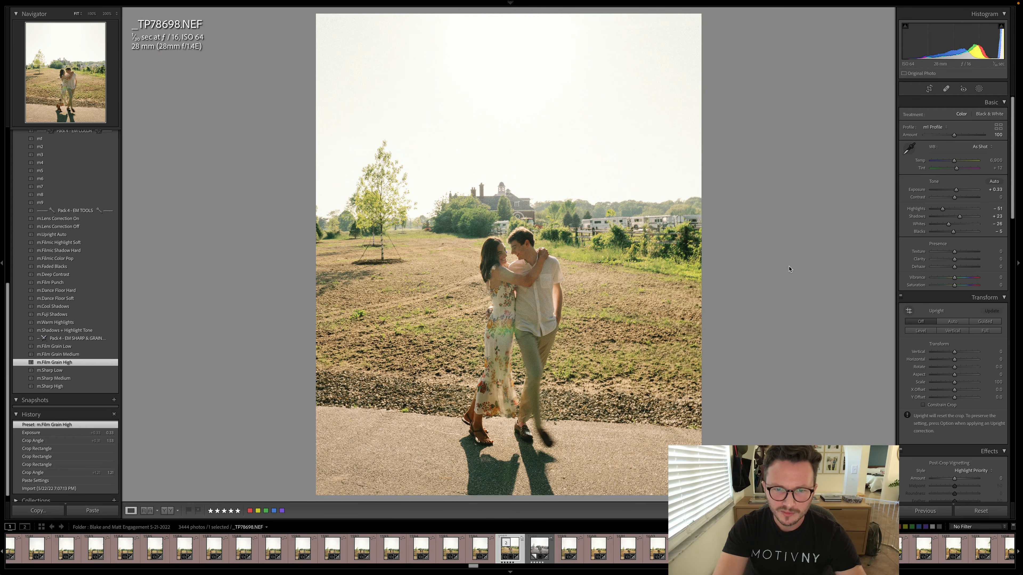
key("Right")
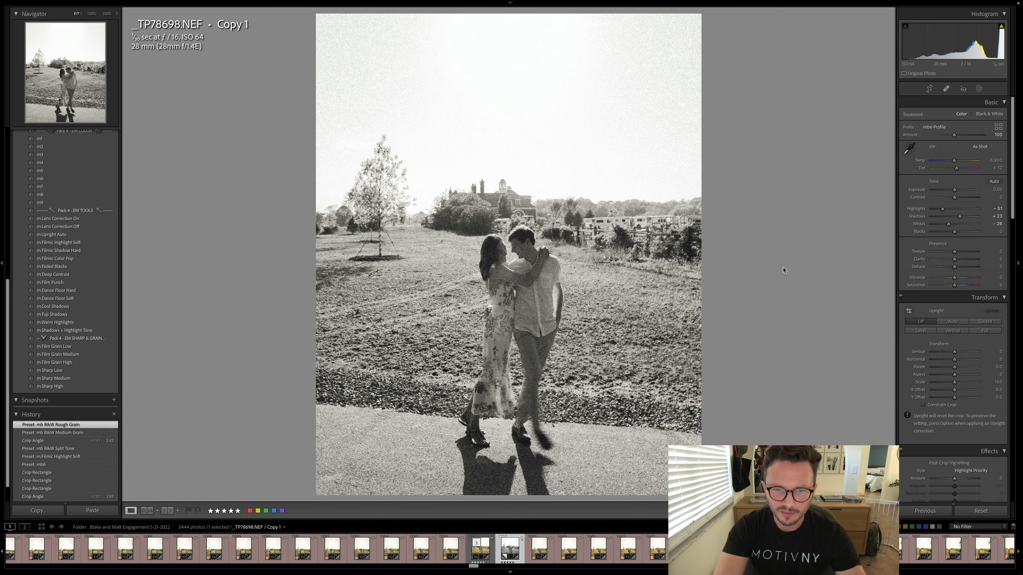
left_click(539, 251)
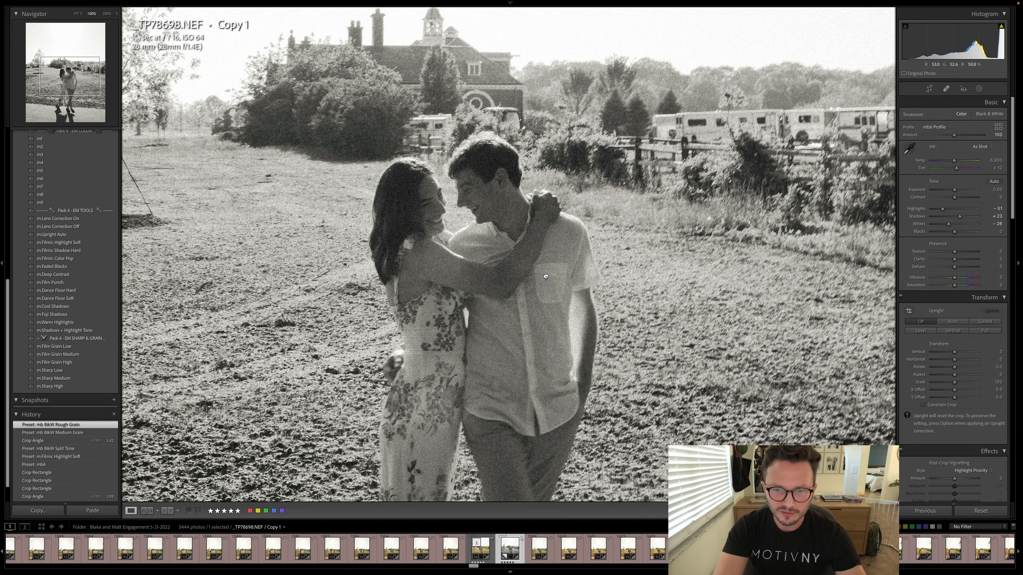
left_click(546, 276)
Go to the rocky beach photo _TP98396.NEF, reset its settings, and raise the exposure to +1.32.
scroll(652, 555, "down", 5)
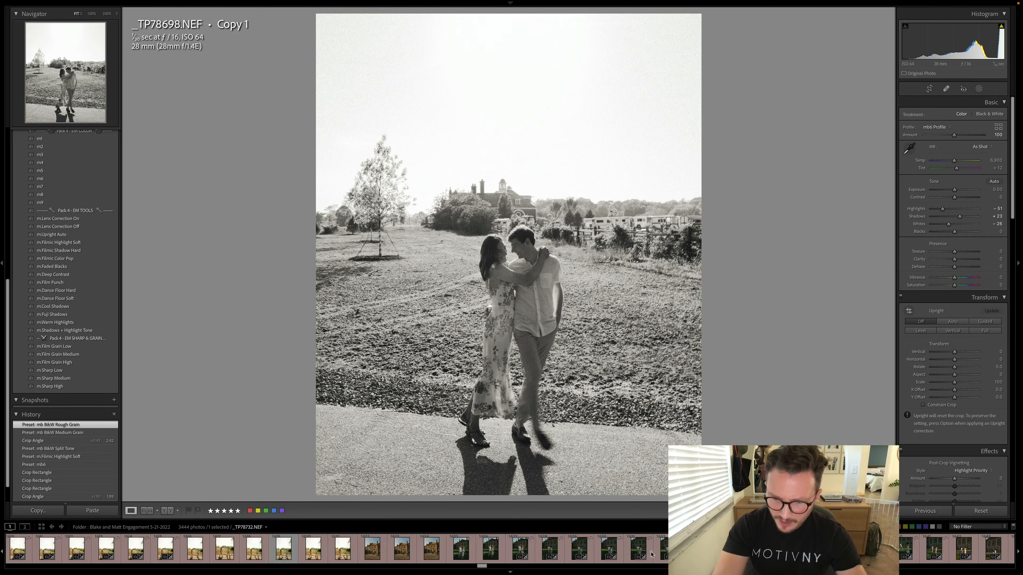
scroll(651, 555, "down", 5)
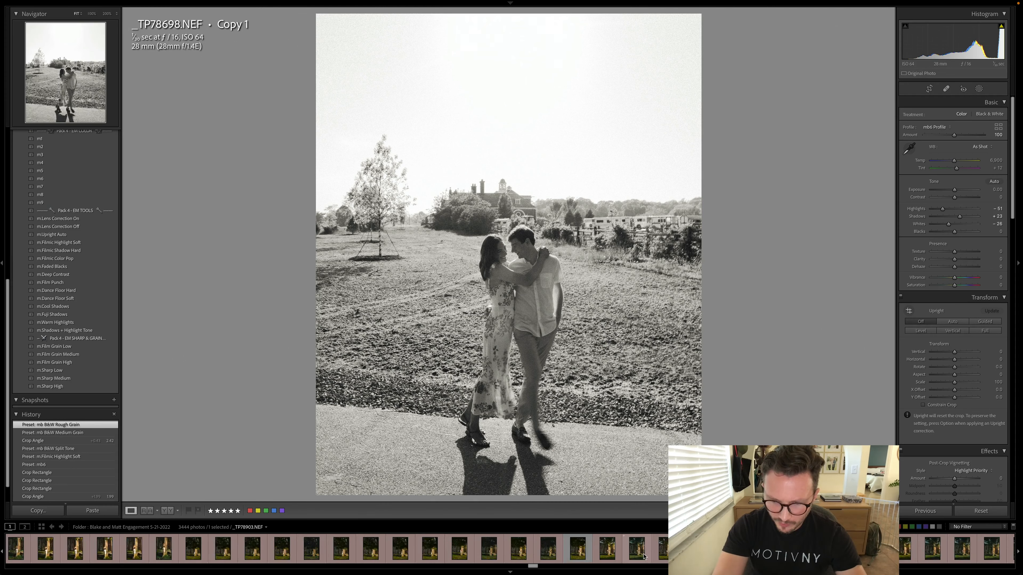
scroll(644, 557, "down", 2)
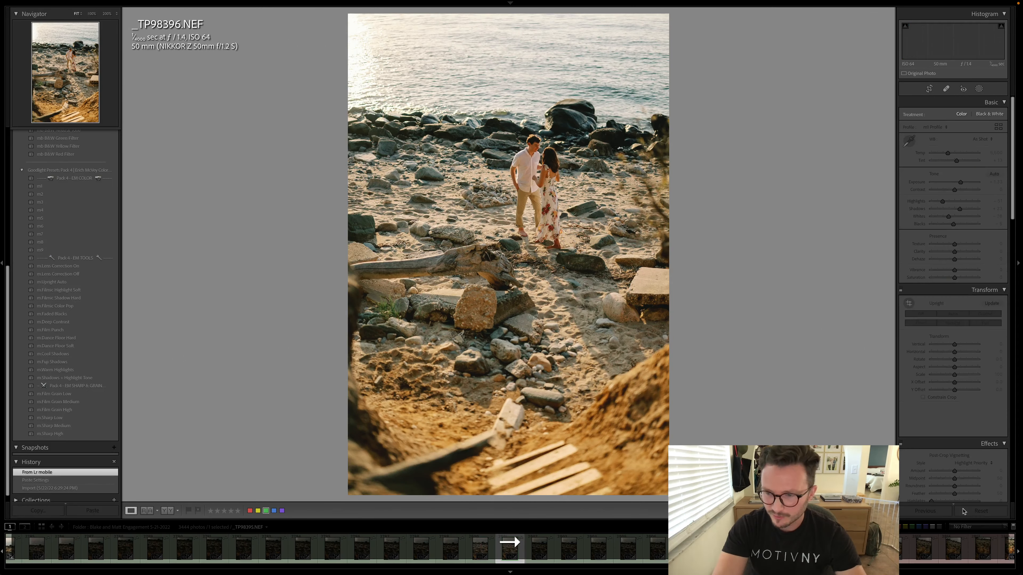
left_click(963, 511)
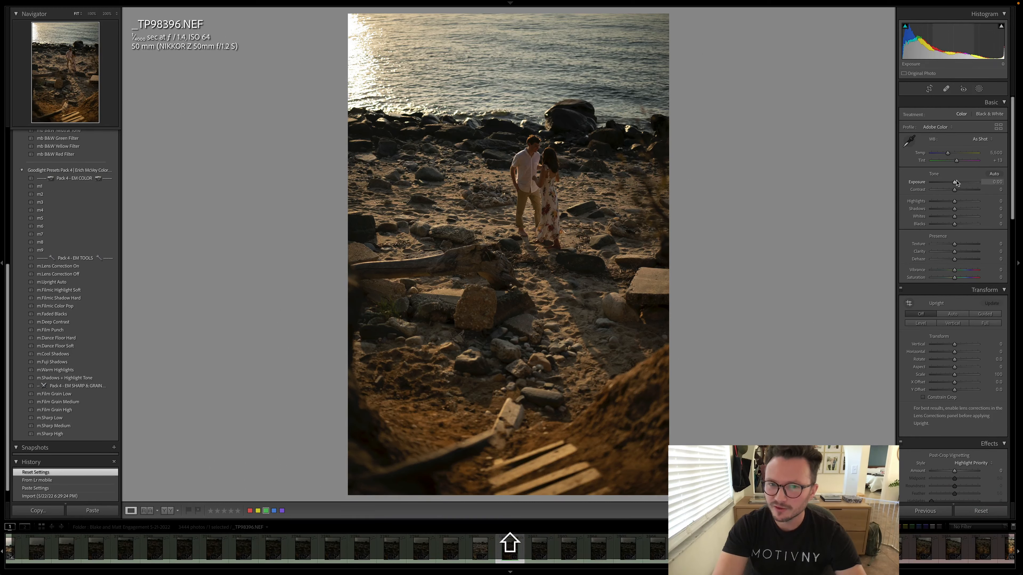
left_click_drag(957, 183, 964, 182)
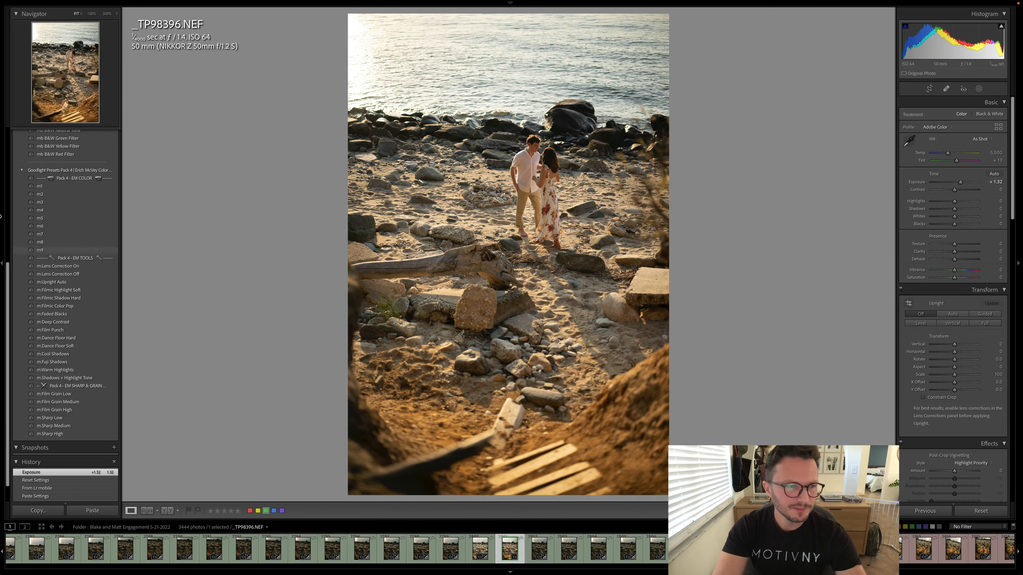
Apply the m1 color preset to the beach photo and straighten it by slightly rotating the crop.
left_click(41, 187)
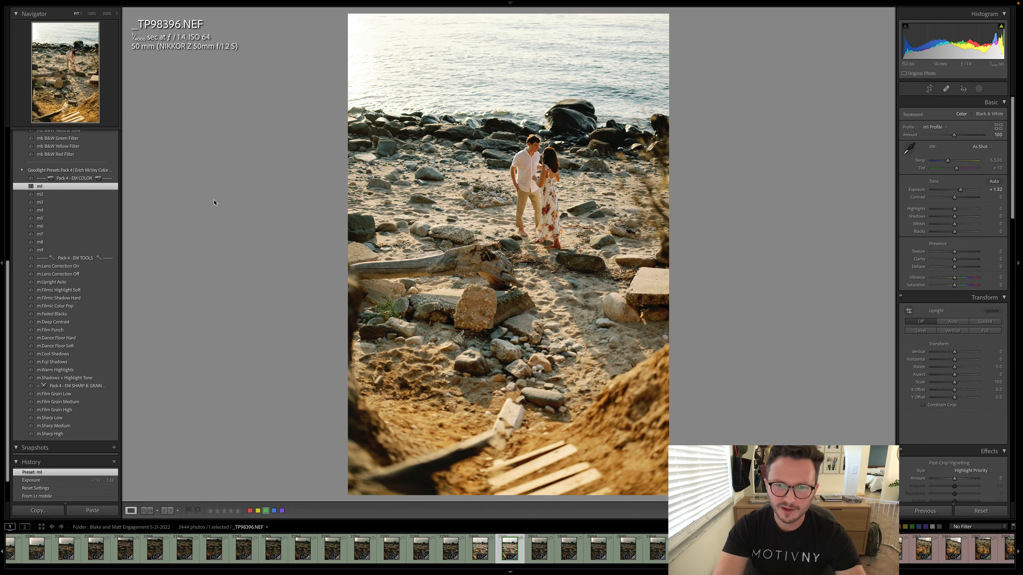
key("r")
left_click_drag(754, 131, 747, 105)
key("r")
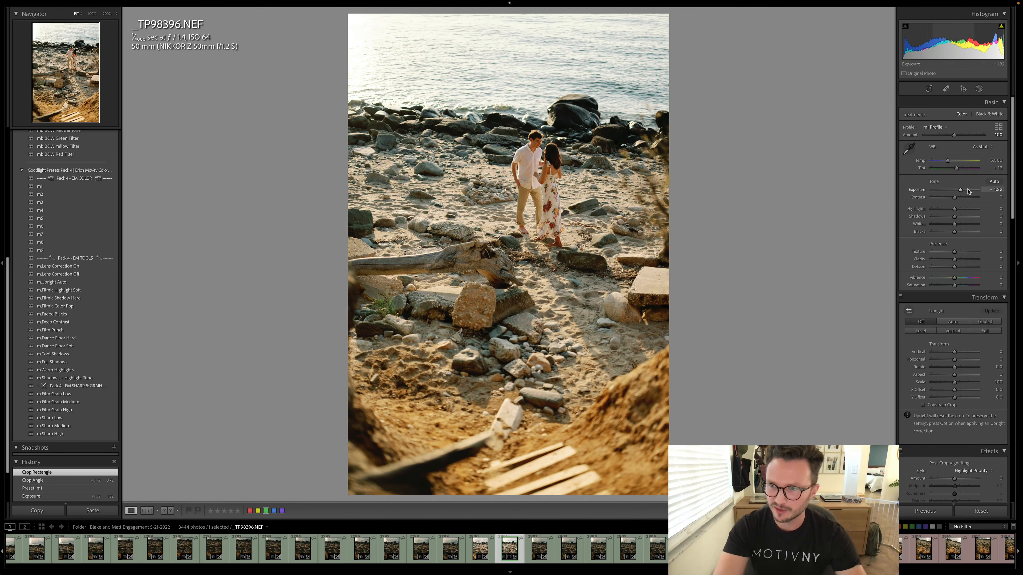
Raise the beach photo's exposure to +1.72.
key("Up")
key("Up")
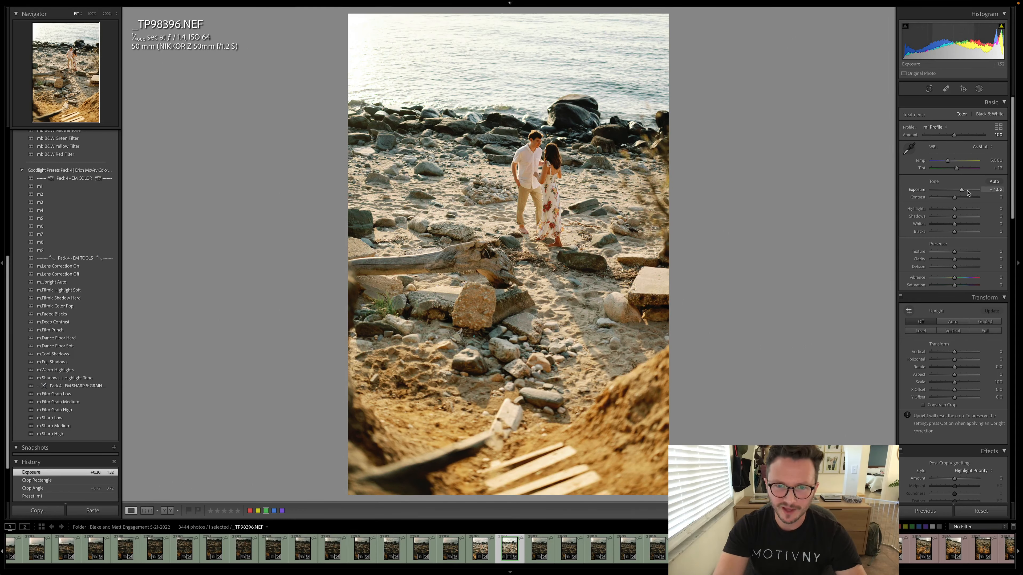
key("Up")
key("Up")
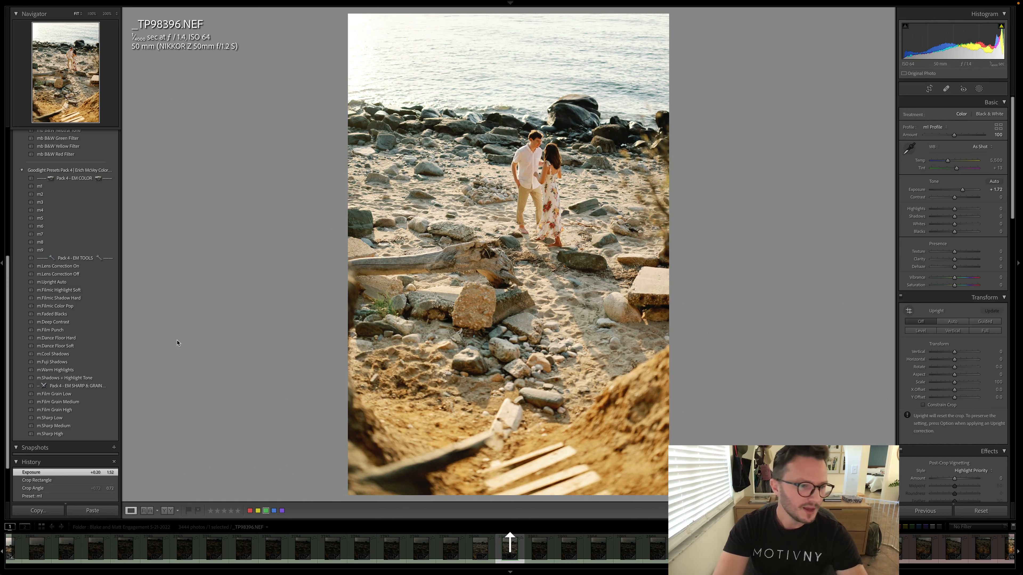
Apply the Filmic Shadow Hard and Shadows + Highlight Tone presets and raise the exposure to +1.95.
left_click(88, 298)
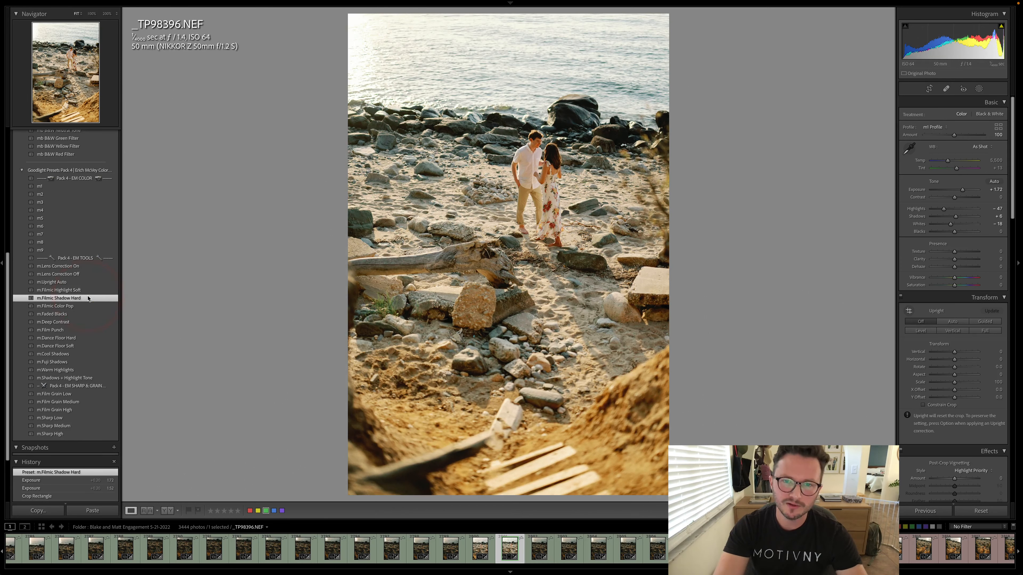
left_click(66, 379)
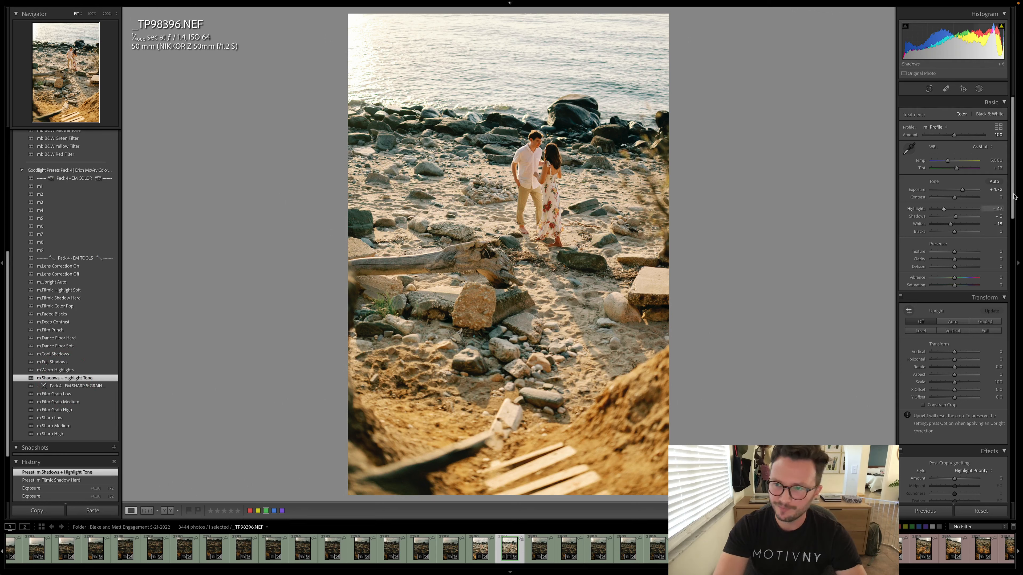
key("shift+Up")
key("Down")
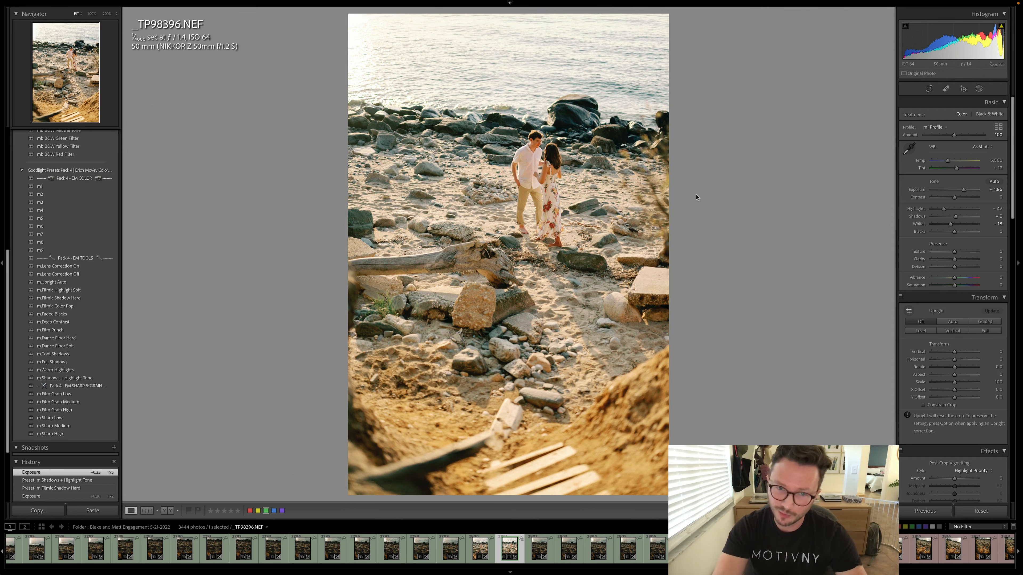
Apply the Faded Blacks preset to the beach photo and set its texture to about +15.
left_click(67, 315)
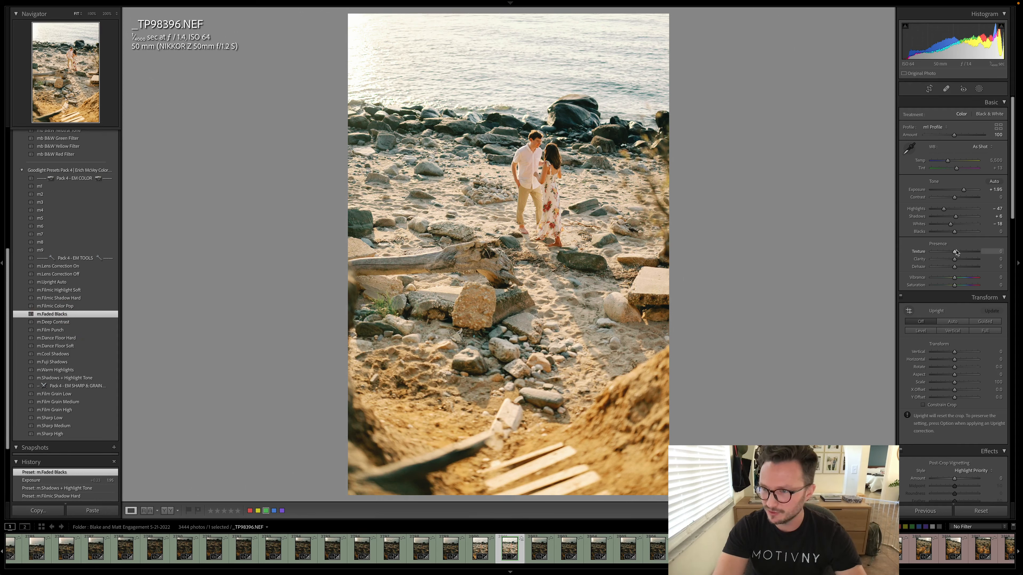
left_click_drag(956, 252, 958, 252)
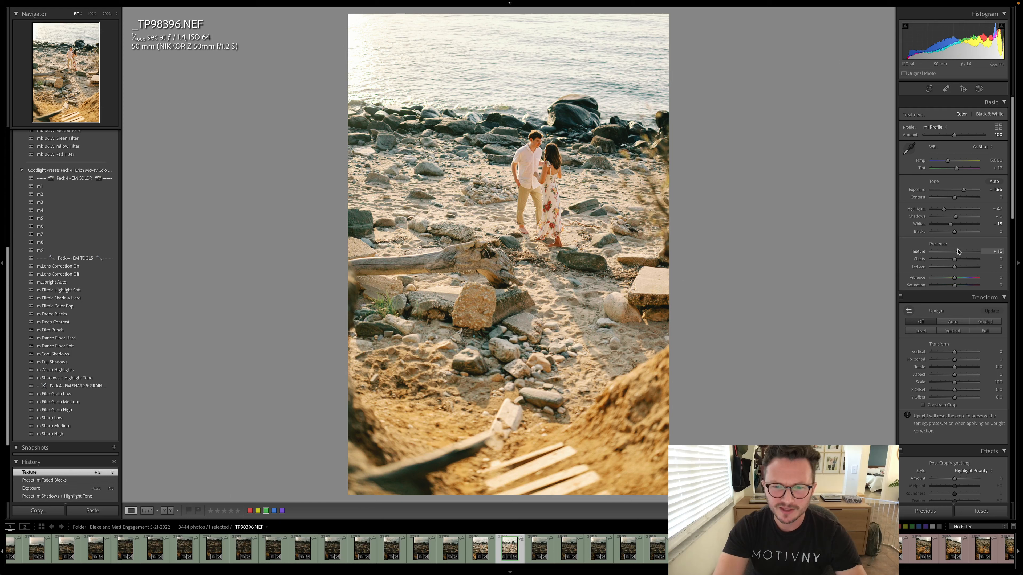
Apply the Film Grain Medium preset, check the couple at 100%, and lower the beach photo's exposure slightly.
left_click(61, 403)
left_click(536, 173)
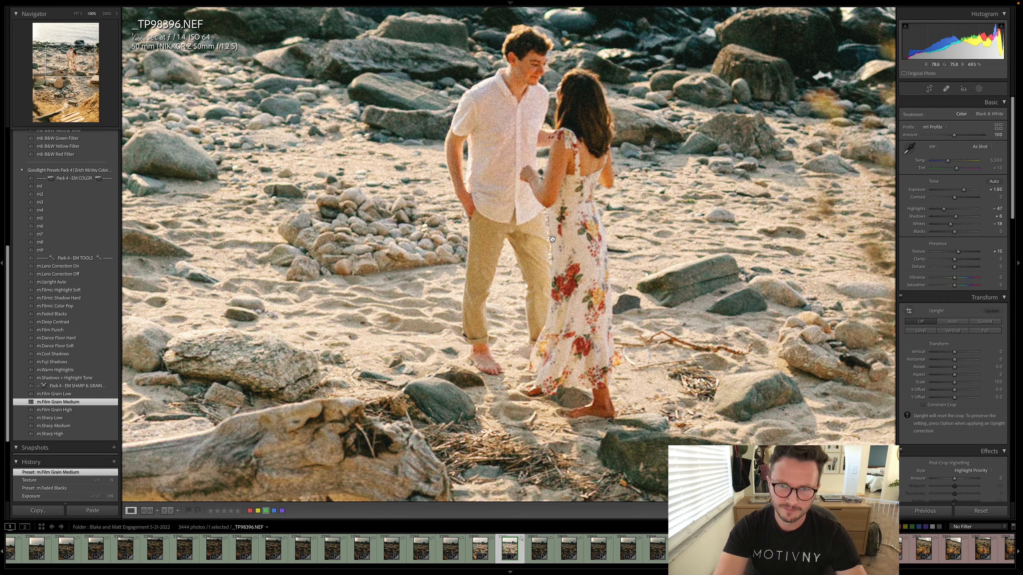
left_click(553, 239)
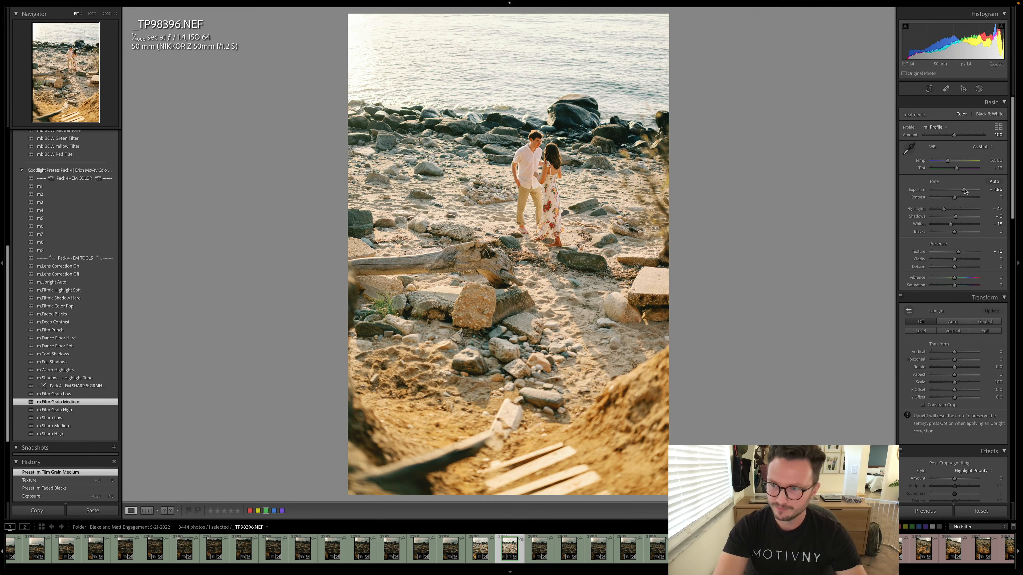
left_click_drag(965, 191, 964, 191)
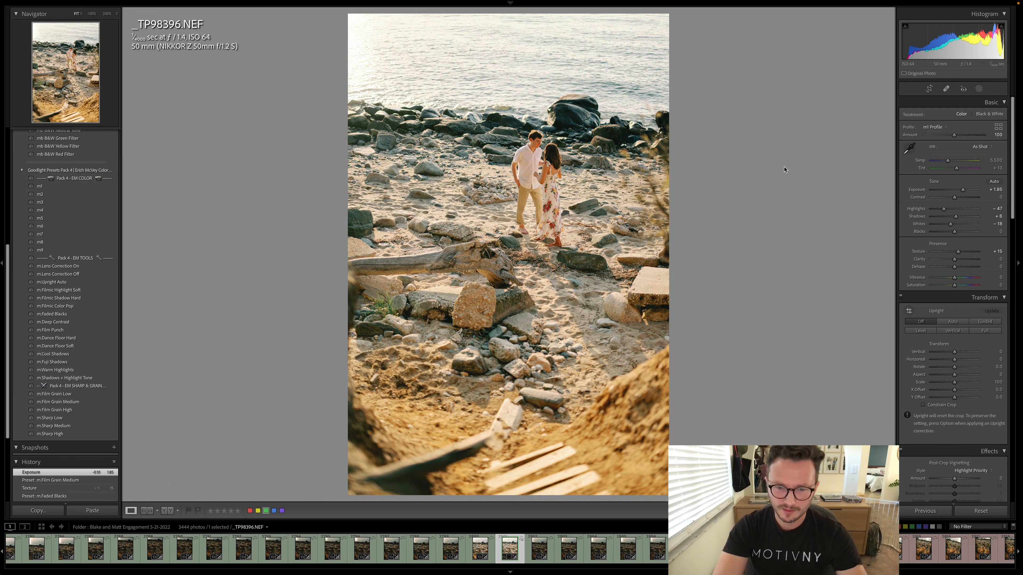
Open the sunset photo _TP79229.NEF of the couple sitting in the meadow and reset its settings.
scroll(509, 548, "right", 20)
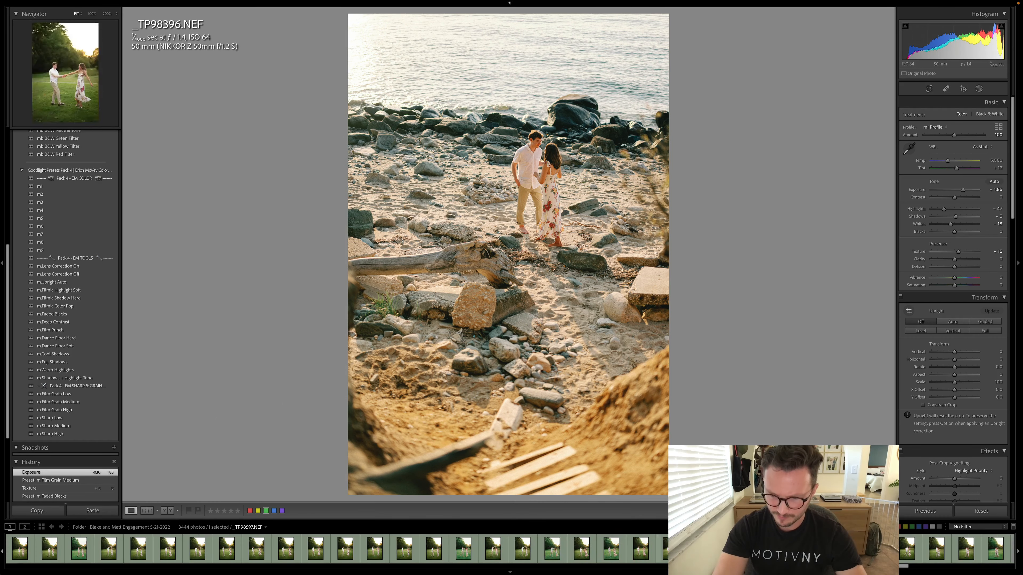
scroll(510, 548, "right", 15)
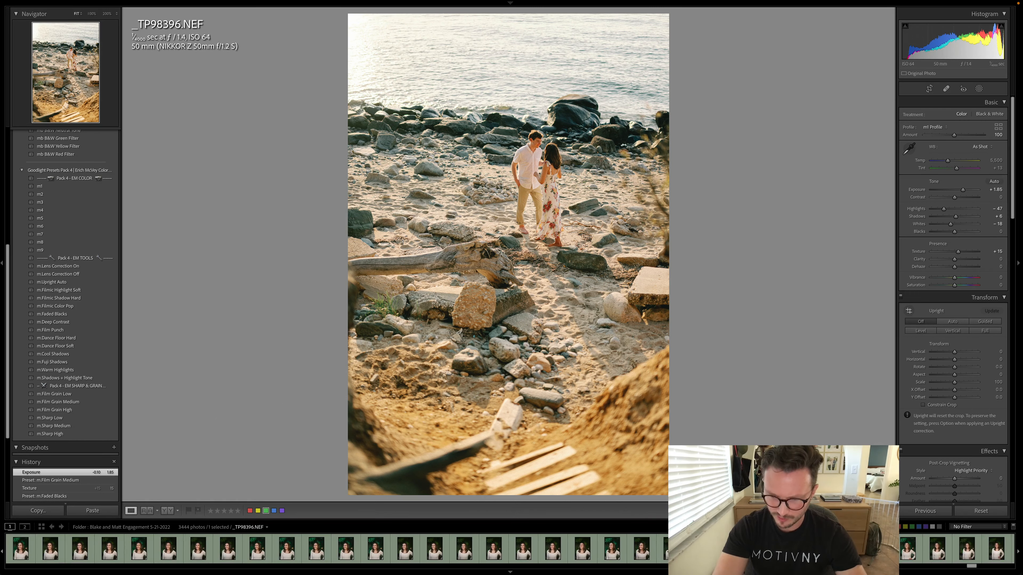
scroll(339, 550, "right", 10)
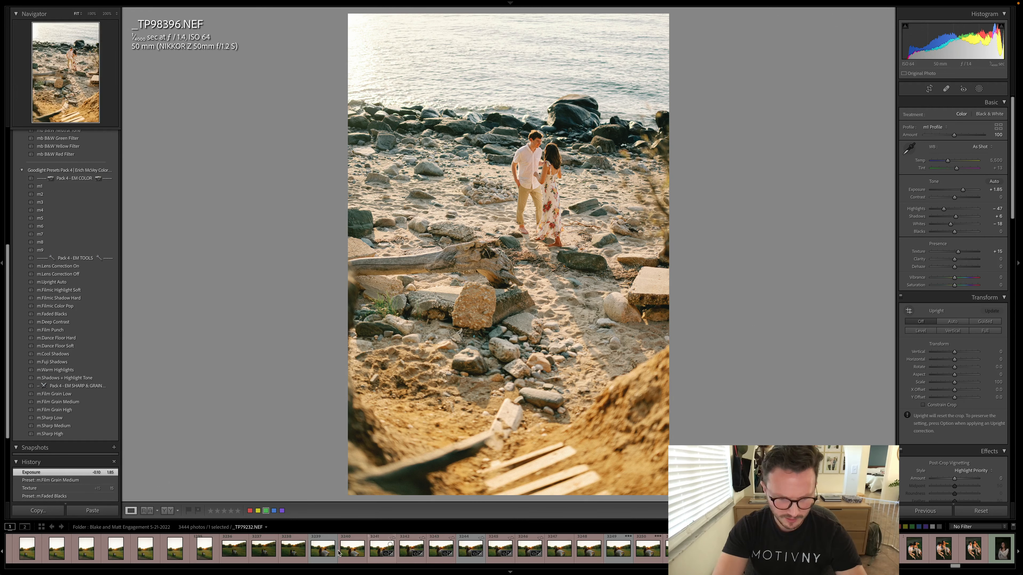
left_click(317, 550)
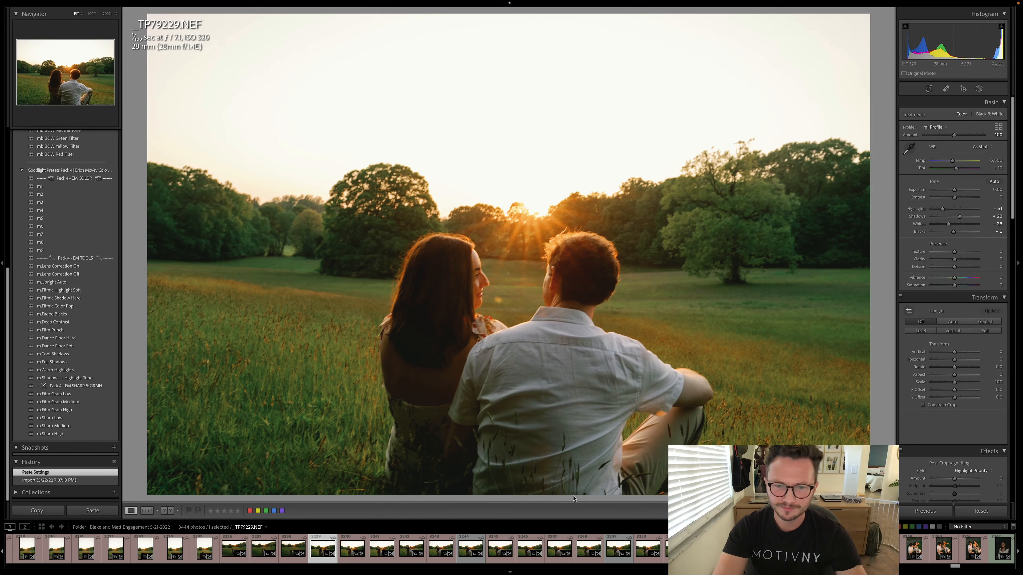
left_click(981, 511)
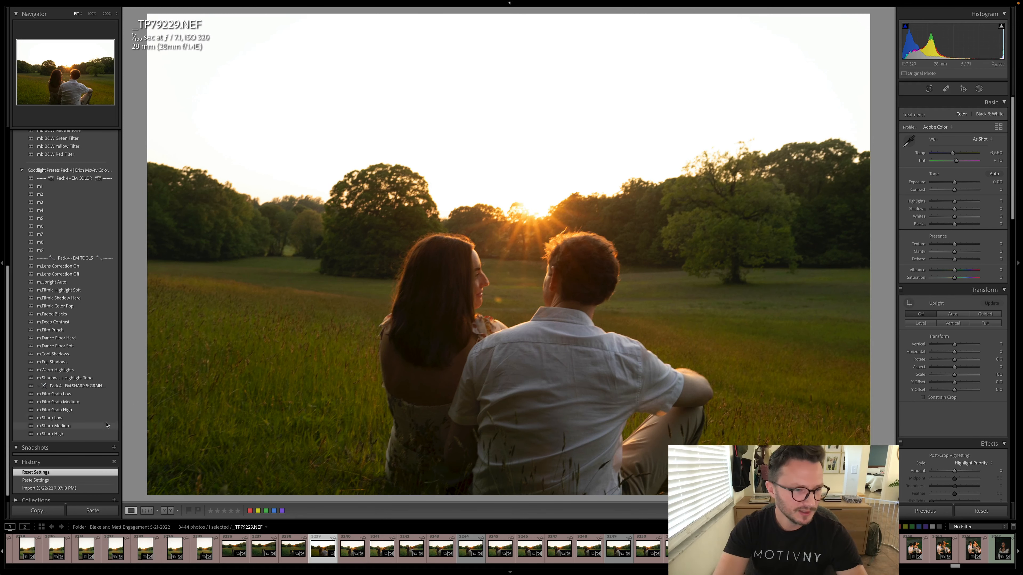
Apply the m1 color preset and the Filmic Shadow Hard preset to the sunset photo.
left_click(54, 186)
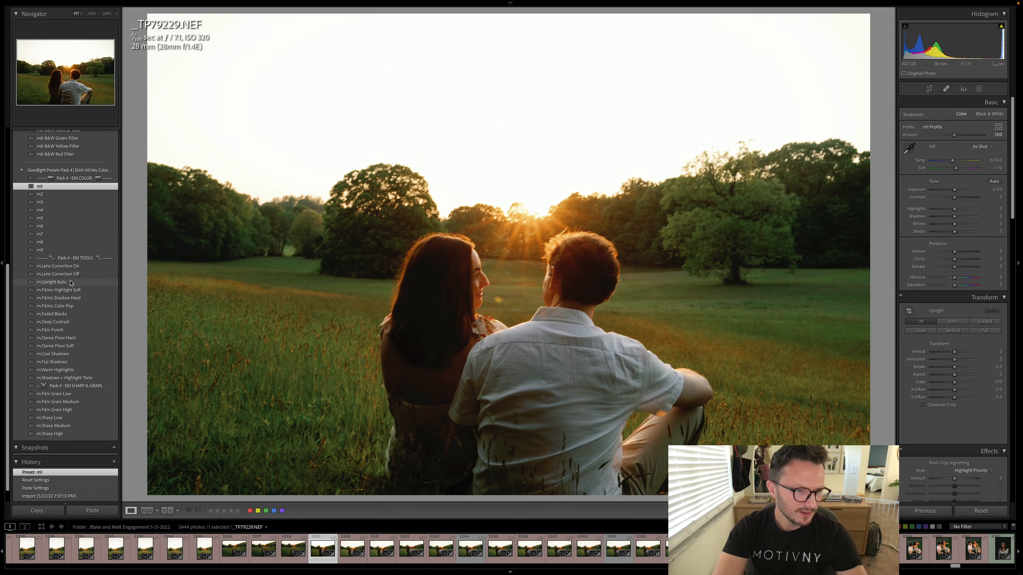
left_click(69, 298)
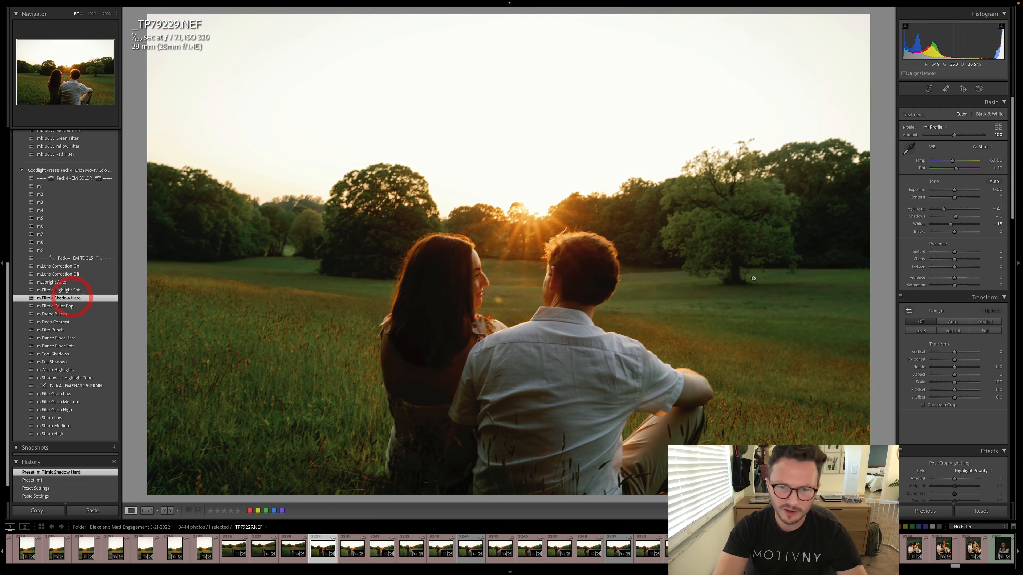
Set the sunset photo's exposure to +0.59 and cool its white balance temperature to 5,950.
left_click_drag(956, 190, 957, 190)
key("w")
key("shift+Down")
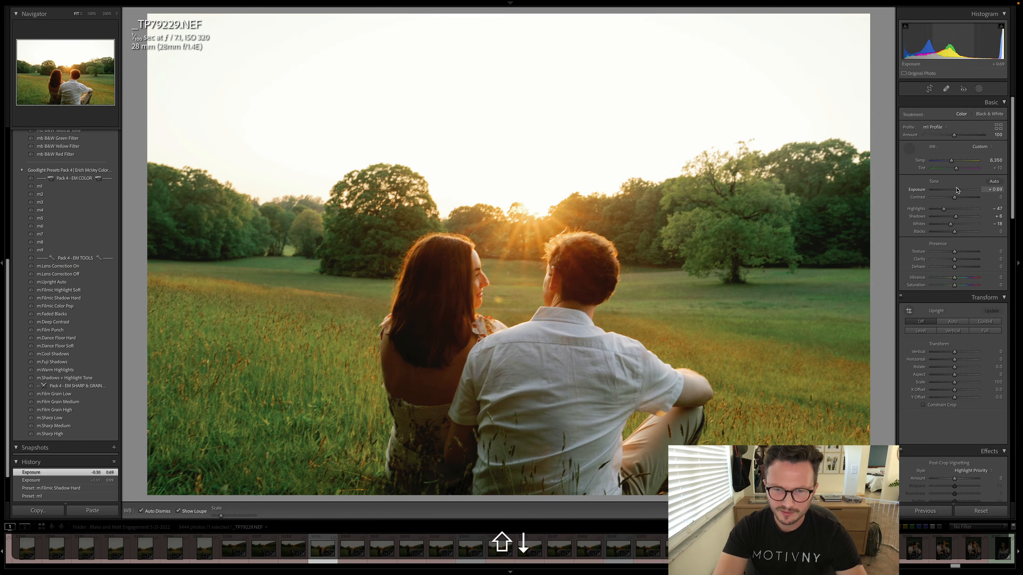
key("shift+w")
key("w")
key("shift+w")
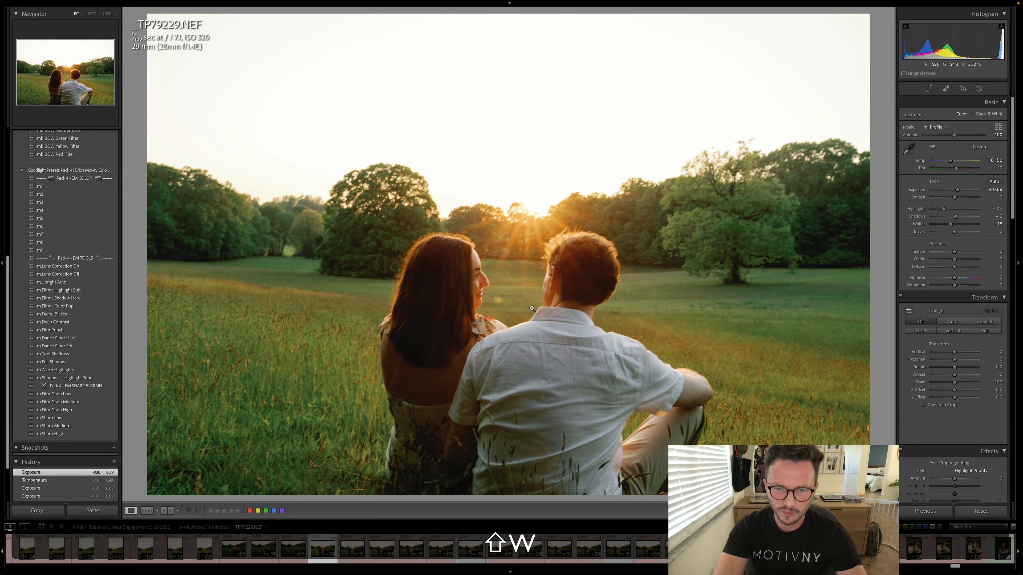
key("shift+w")
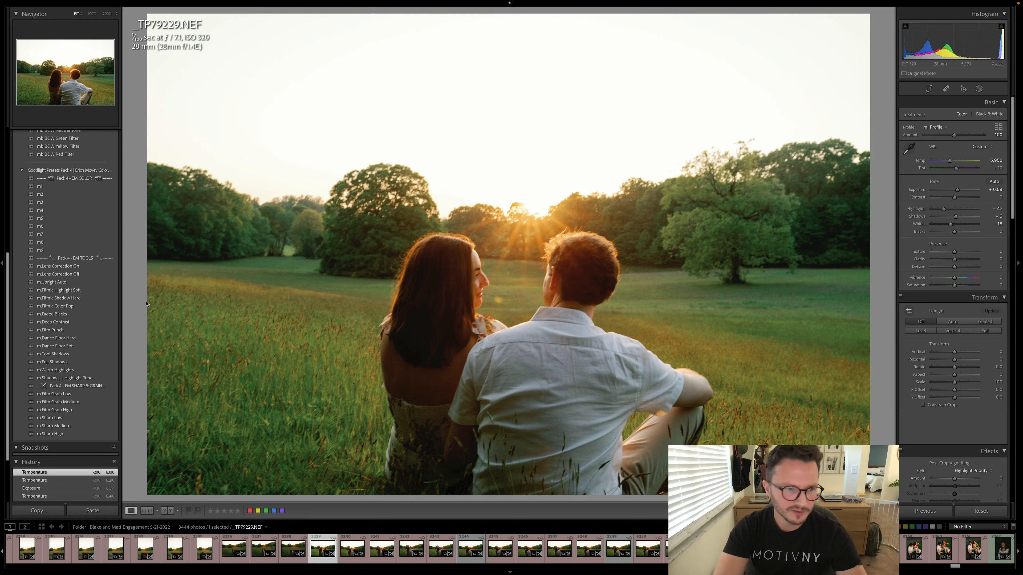
Apply the Faded Blacks and Shadows + Highlight Tone presets and cool the sunset photo's temperature to 5,750.
left_click(63, 314)
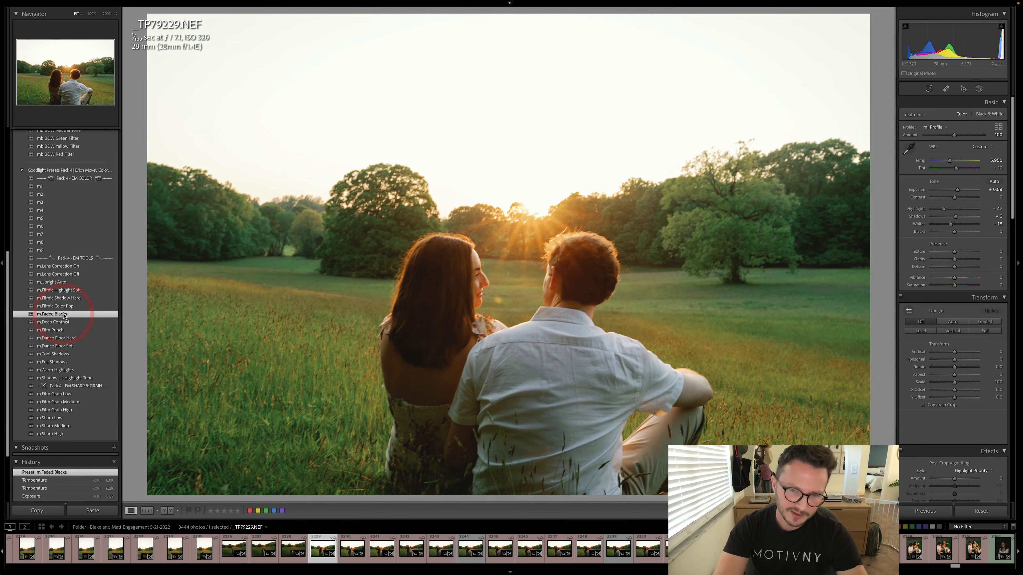
left_click(63, 378)
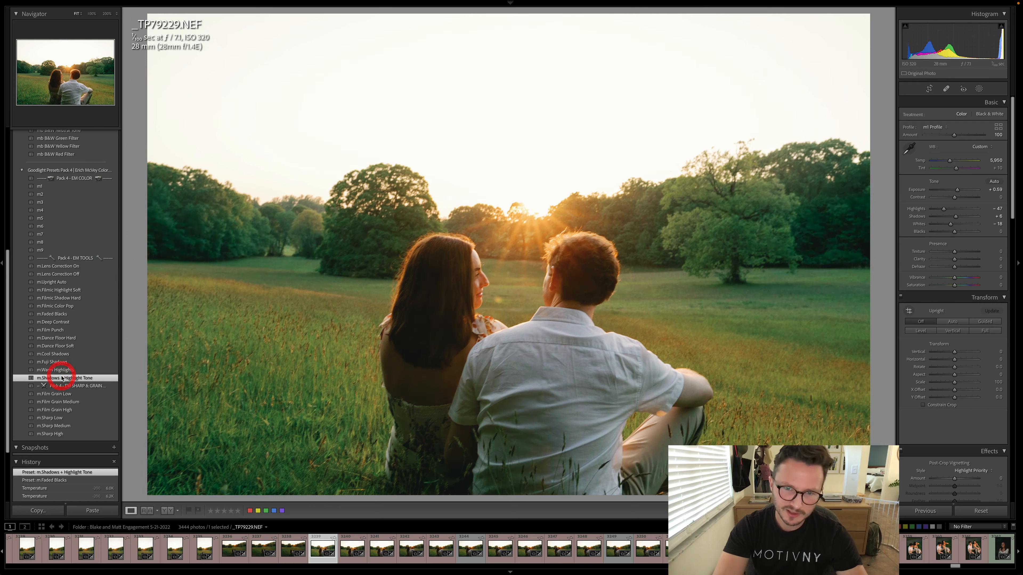
key("w")
key("shift+w")
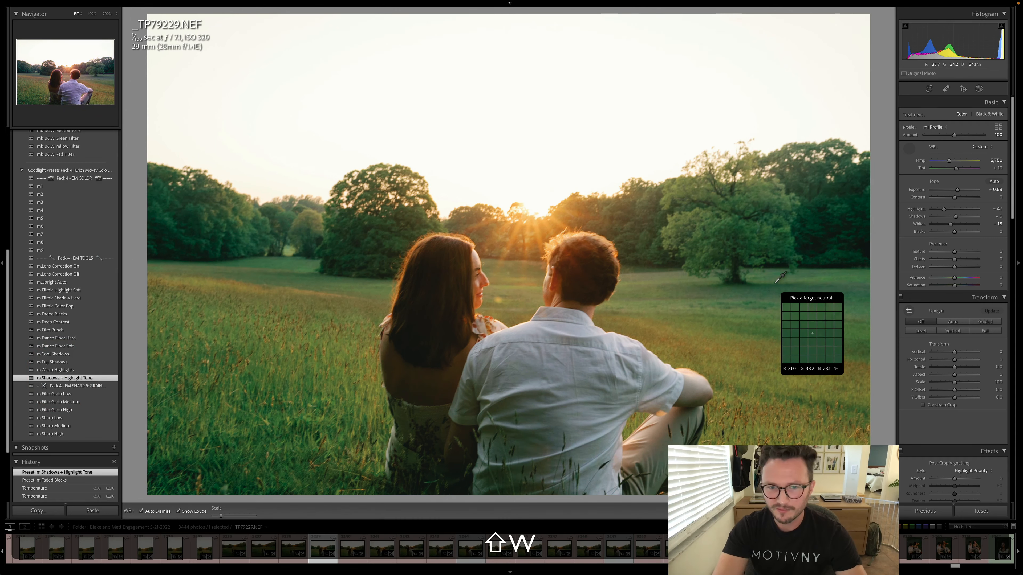
Set the color sunset photo's exposure to +0.49 and blacks to -5, and create a virtual copy of it.
key("Down")
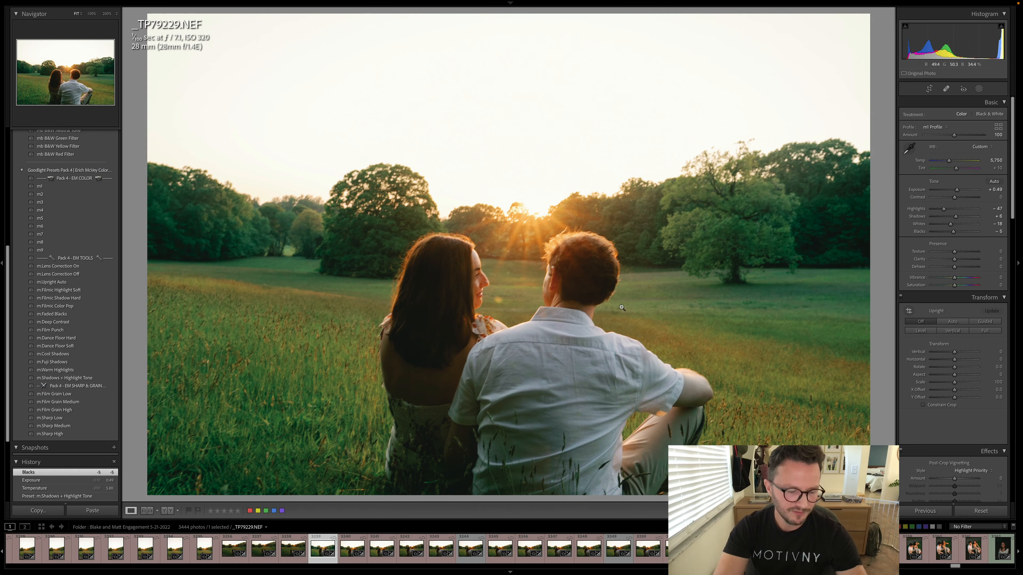
key("super+apostrophe")
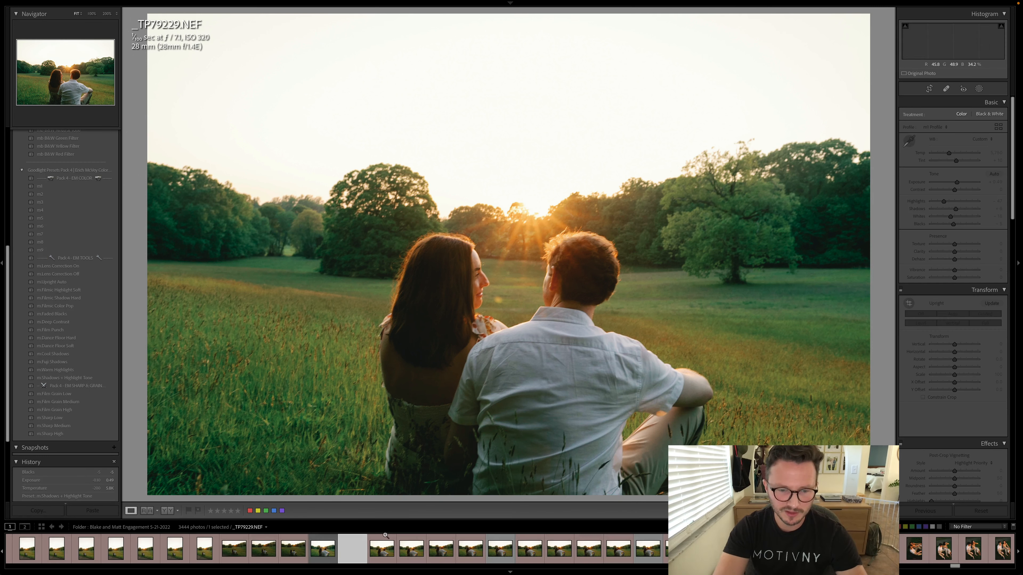
Apply the mb6 black-and-white preset to the virtual copy after comparing it with mb5, and set the exposure to +1.05.
scroll(47, 250, "up", 10)
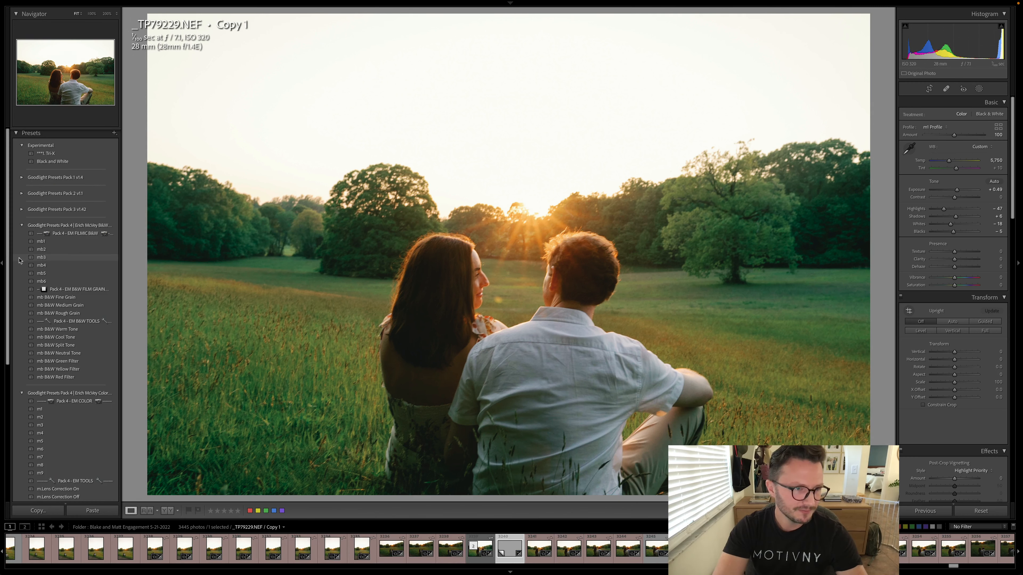
left_click(44, 281)
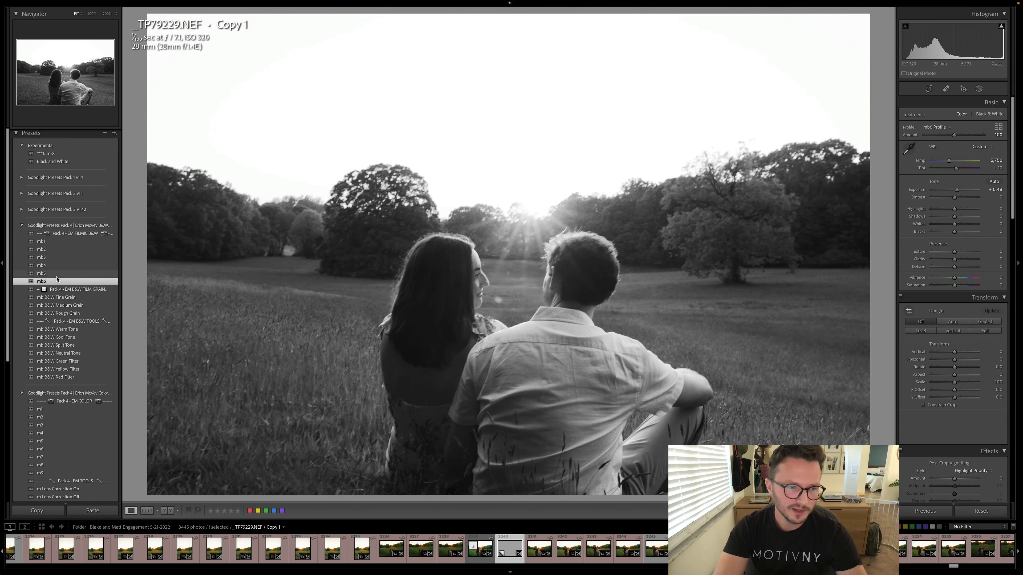
left_click(56, 274)
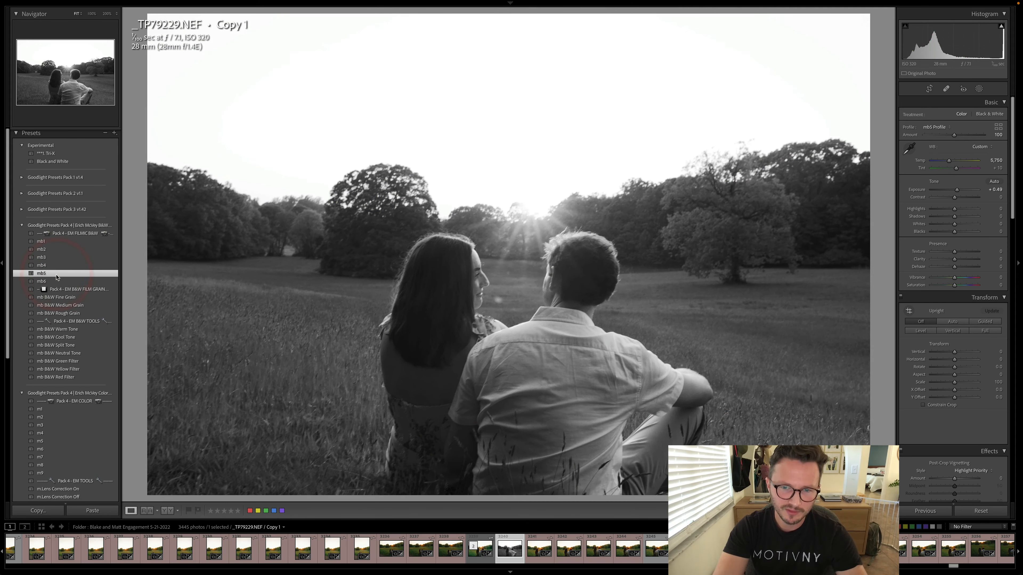
left_click(57, 281)
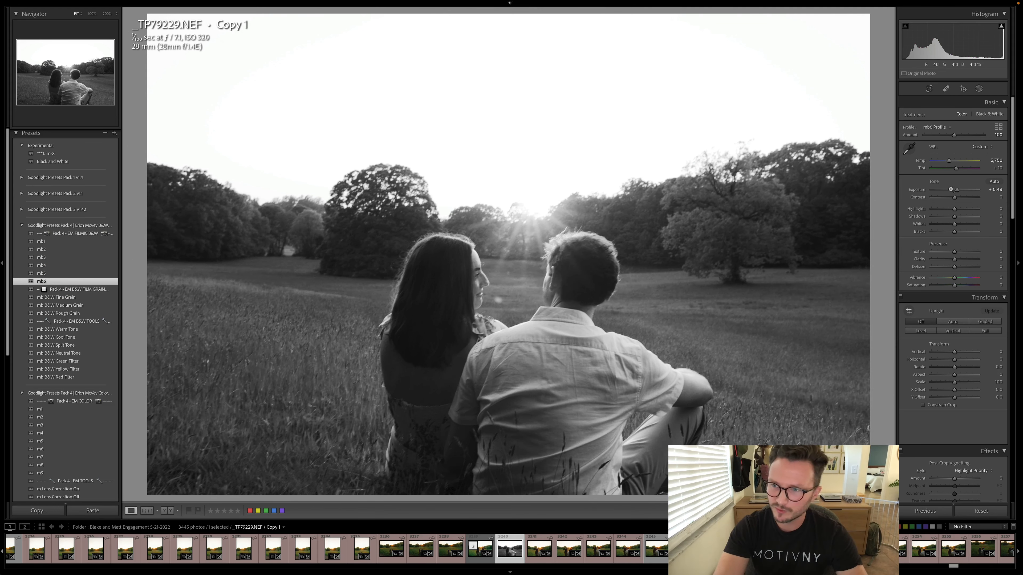
key("shift+Up")
key("Down")
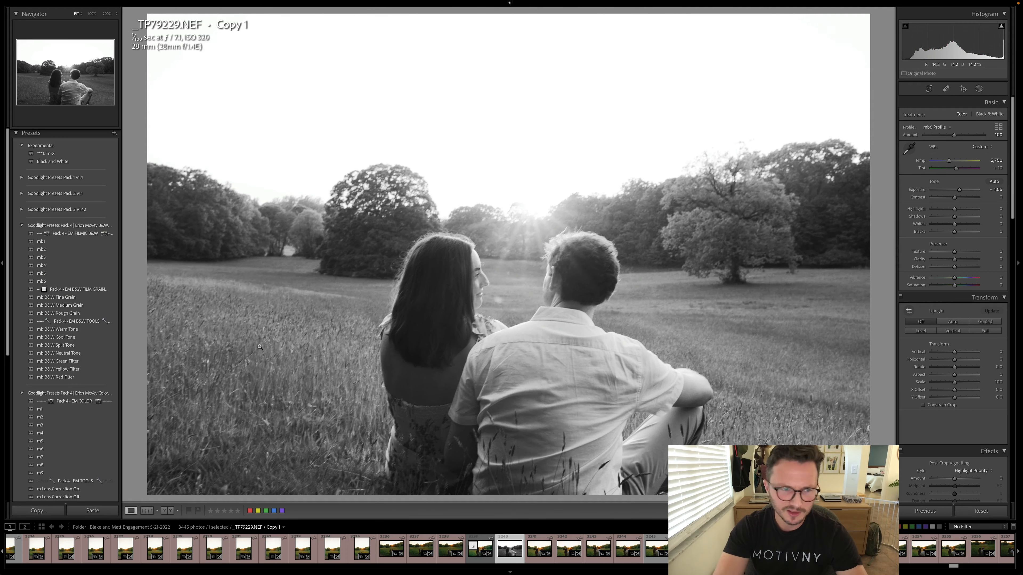
Apply the Filmic Shadow Hard and B&W Split Tone presets to the black-and-white copy.
scroll(78, 371, "down", 5)
left_click(72, 360)
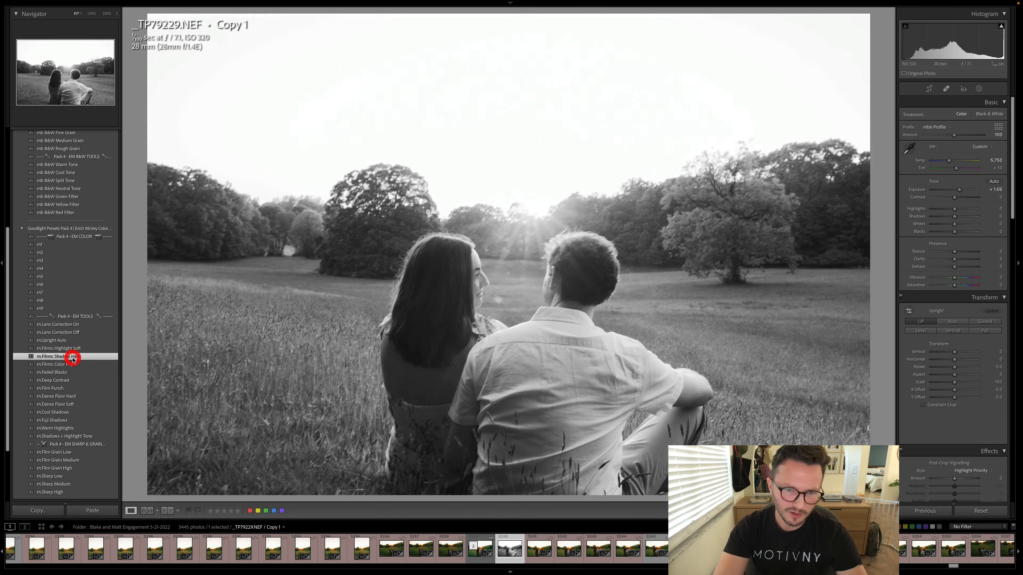
scroll(73, 361, "up", 5)
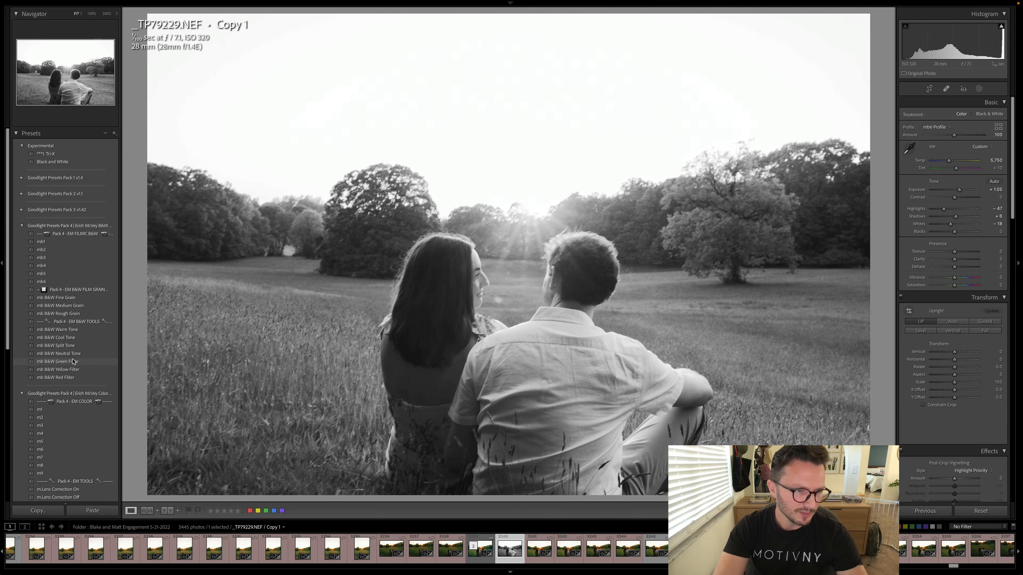
left_click(68, 347)
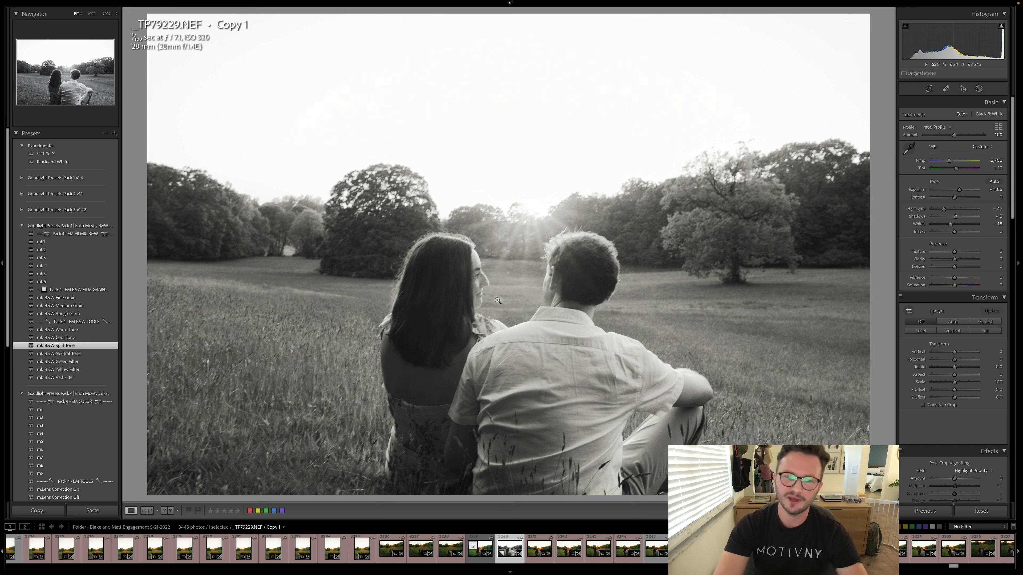
key("super+z")
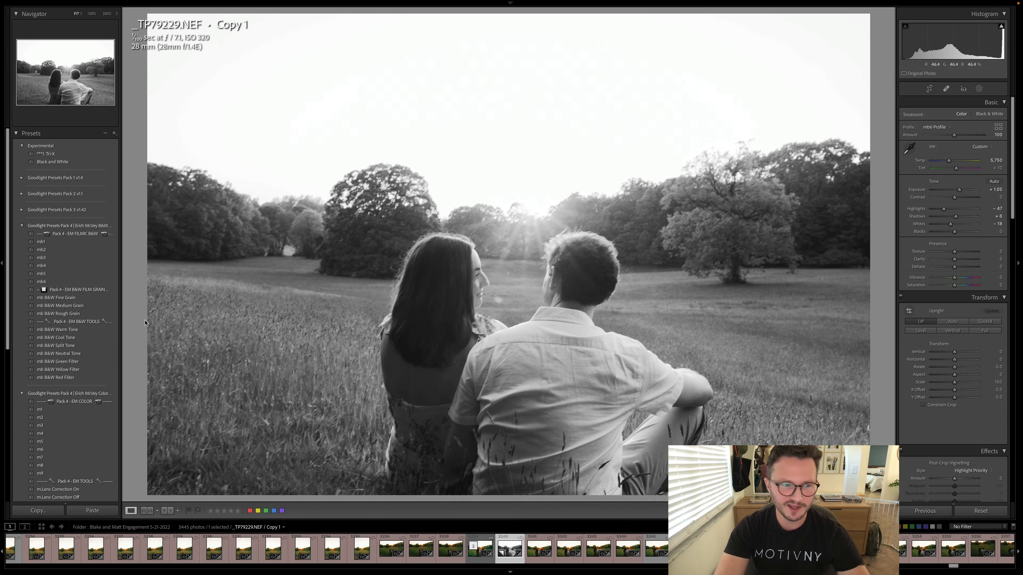
left_click(80, 345)
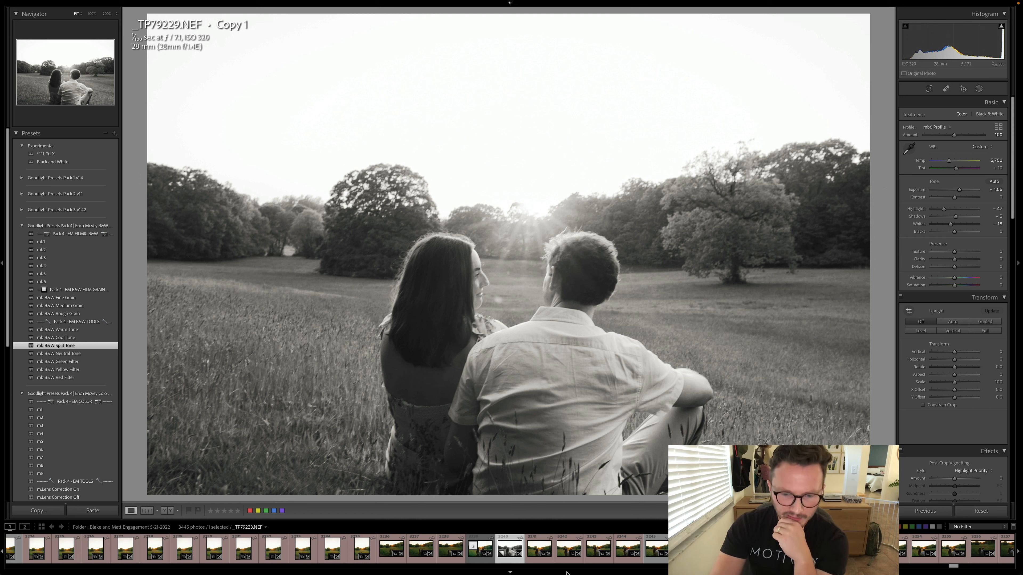
Open the dark portrait photo _TP78619.NEF of the couple embracing on the lawn and reset its settings.
scroll(533, 553, "left", 10)
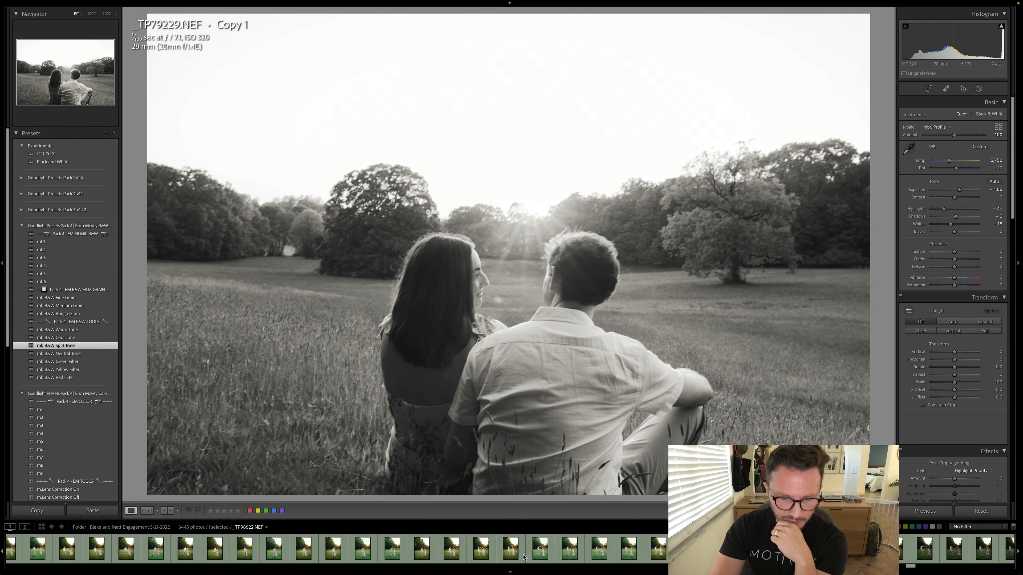
scroll(521, 558, "left", 10)
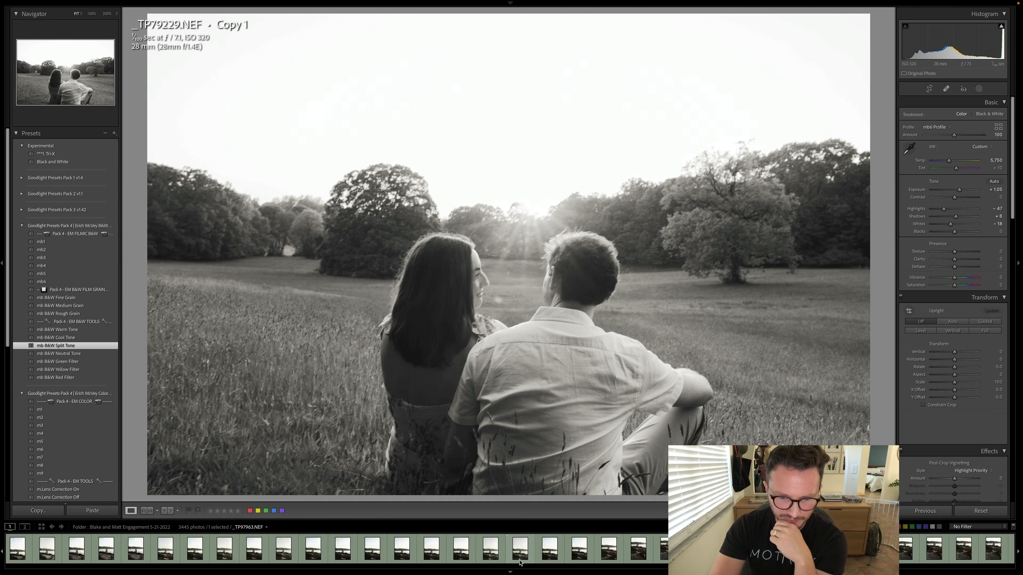
scroll(519, 556, "left", 10)
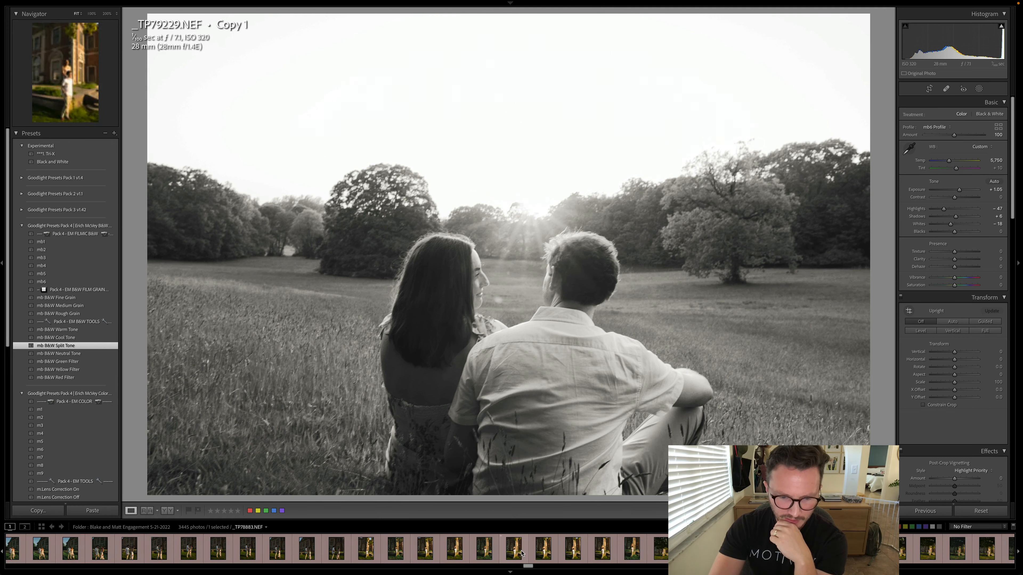
scroll(519, 552, "left", 10)
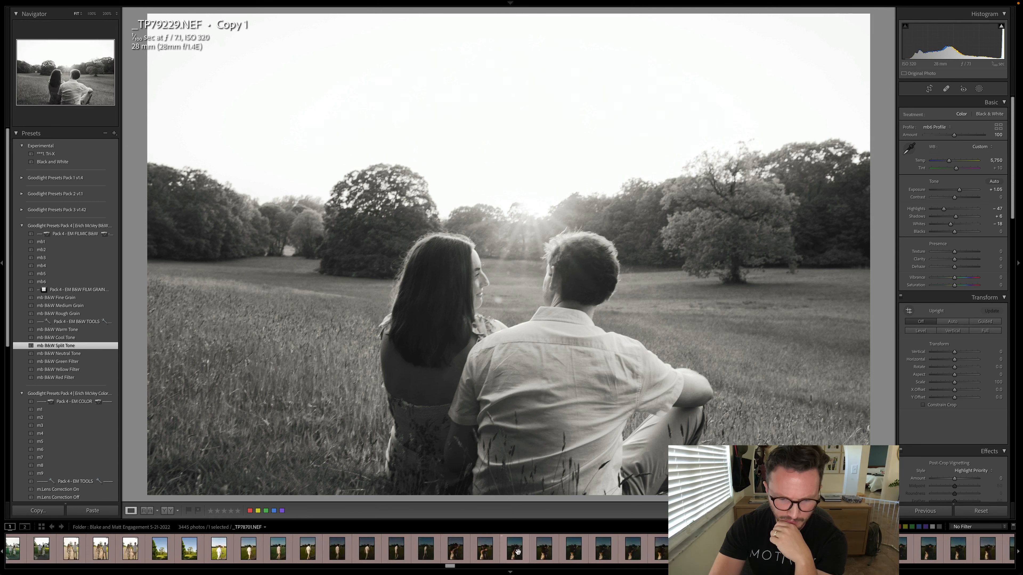
scroll(517, 550, "left", 6)
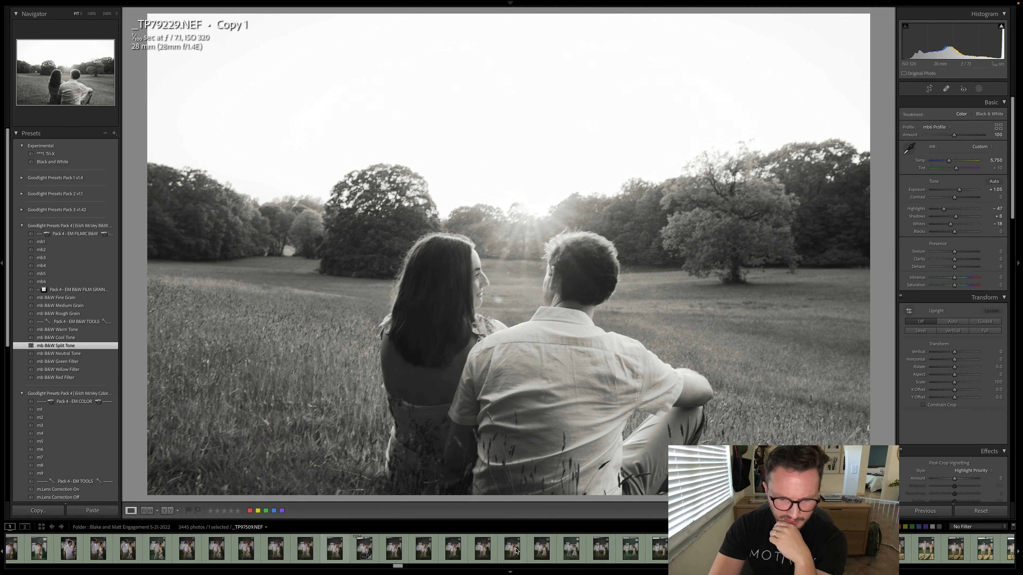
scroll(517, 551, "right", 8)
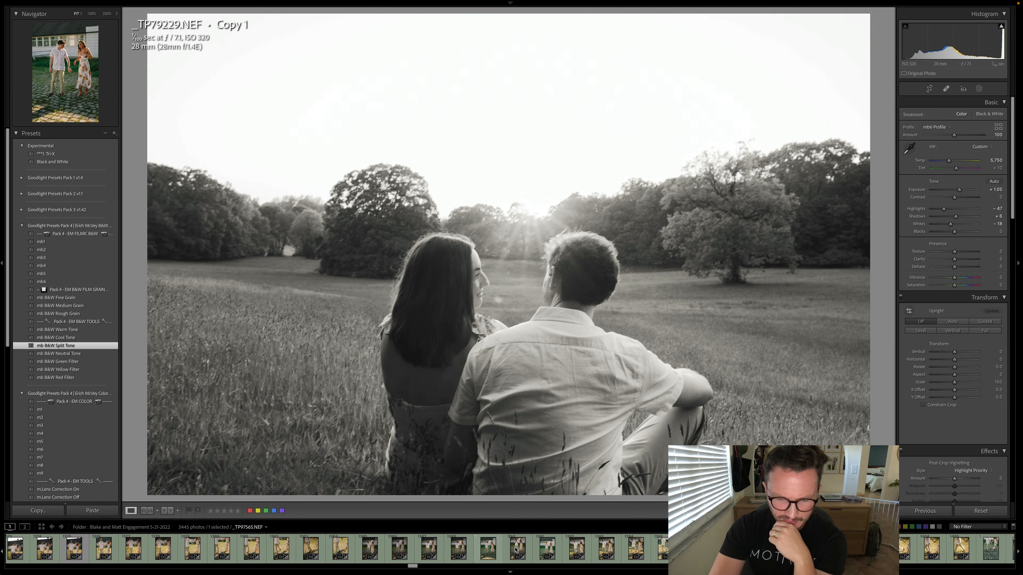
scroll(517, 551, "right", 10)
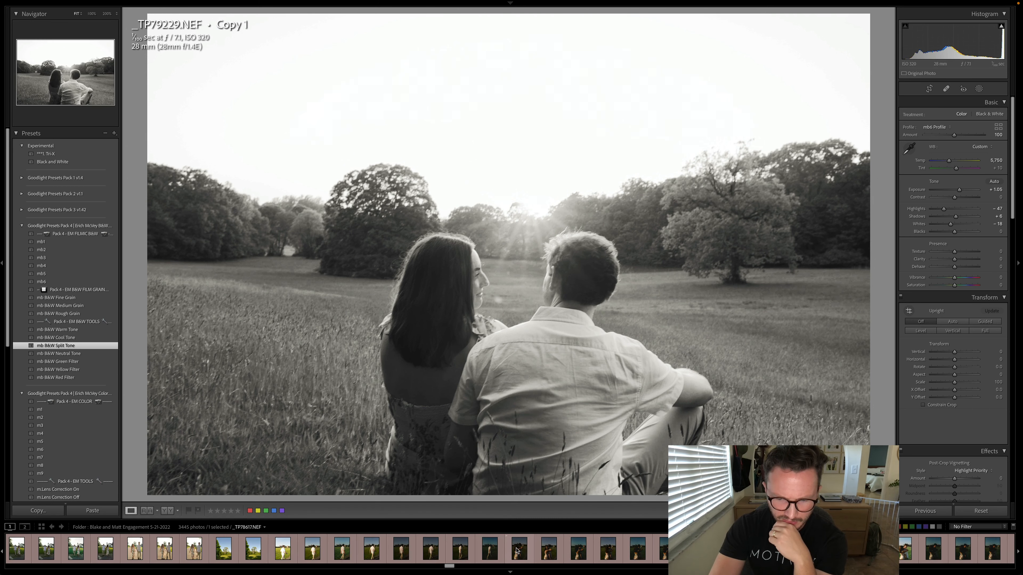
left_click(573, 549)
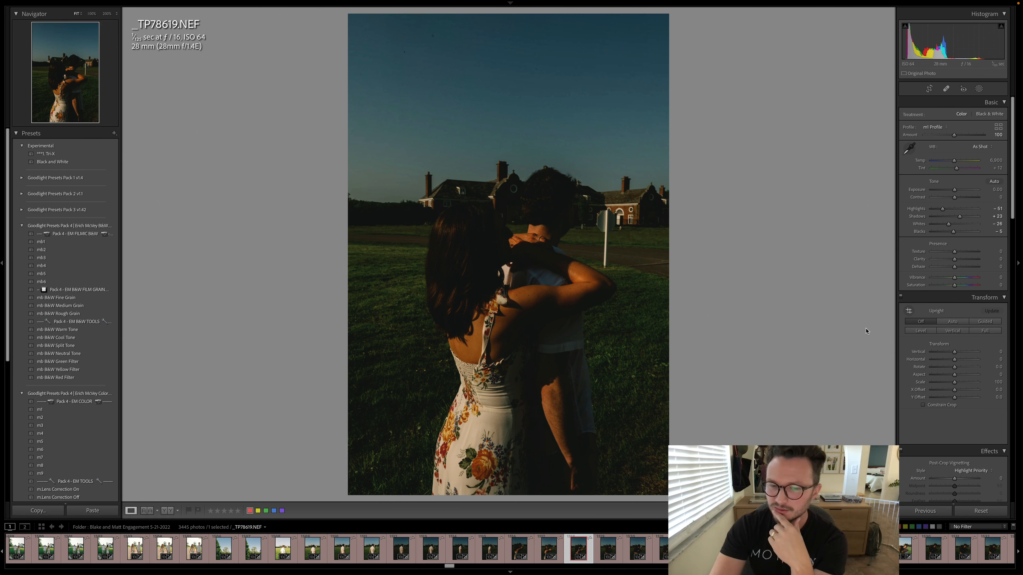
left_click(977, 509)
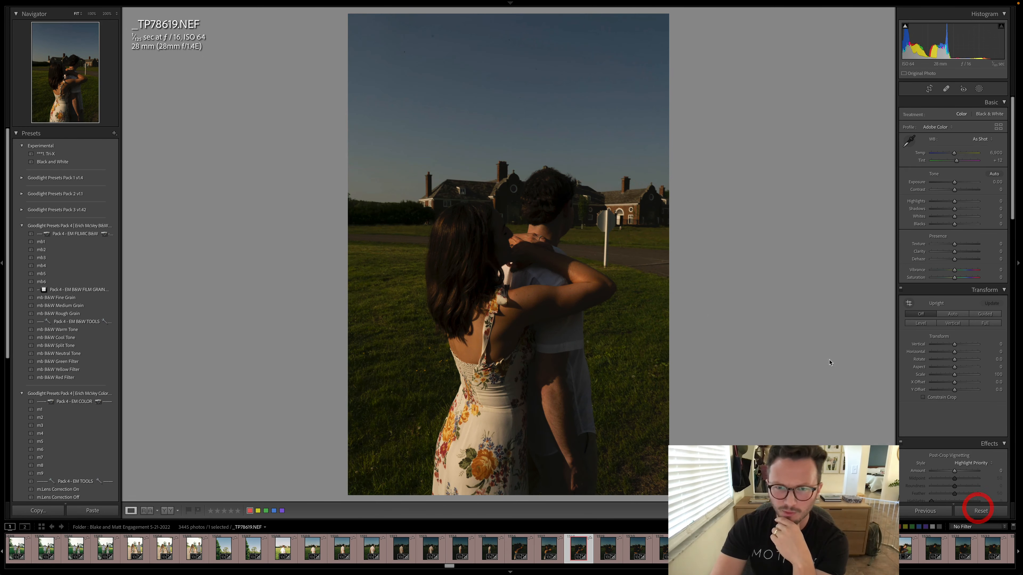
Straighten the embracing-couple photo to an angle of -1.60 and adjust the crop position.
key("r")
left_click_drag(717, 59, 725, 67)
key("r")
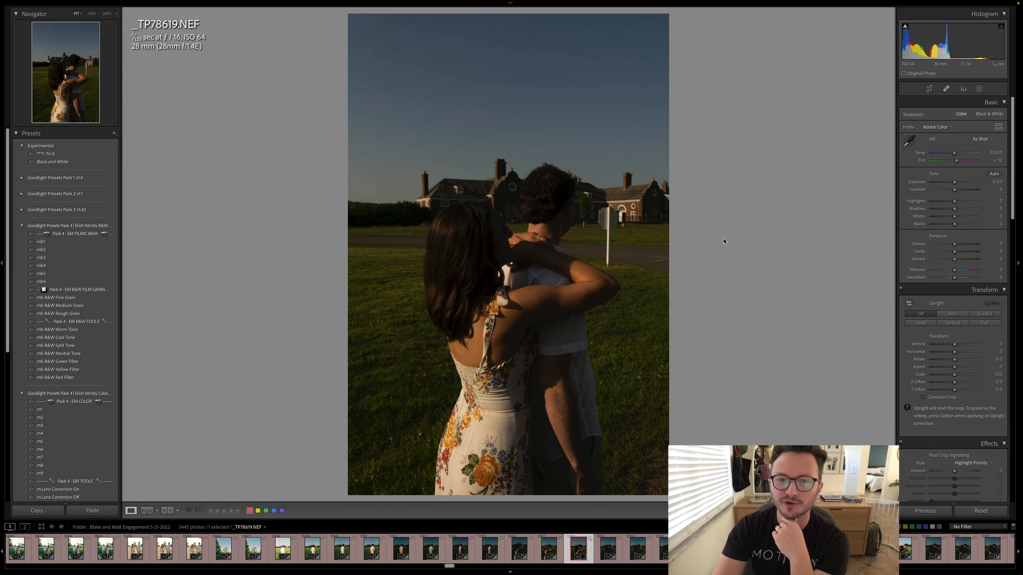
key("r")
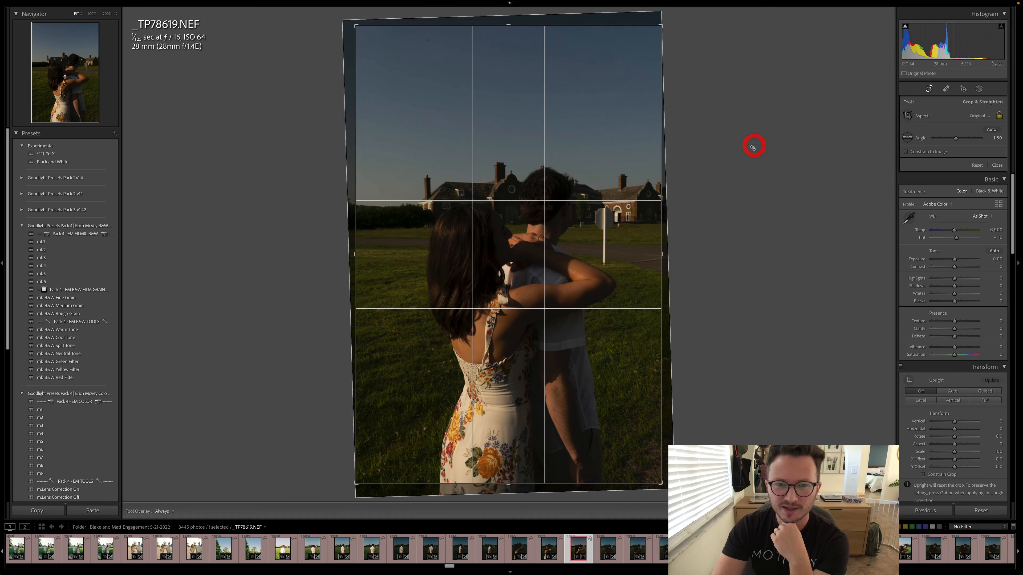
key("r")
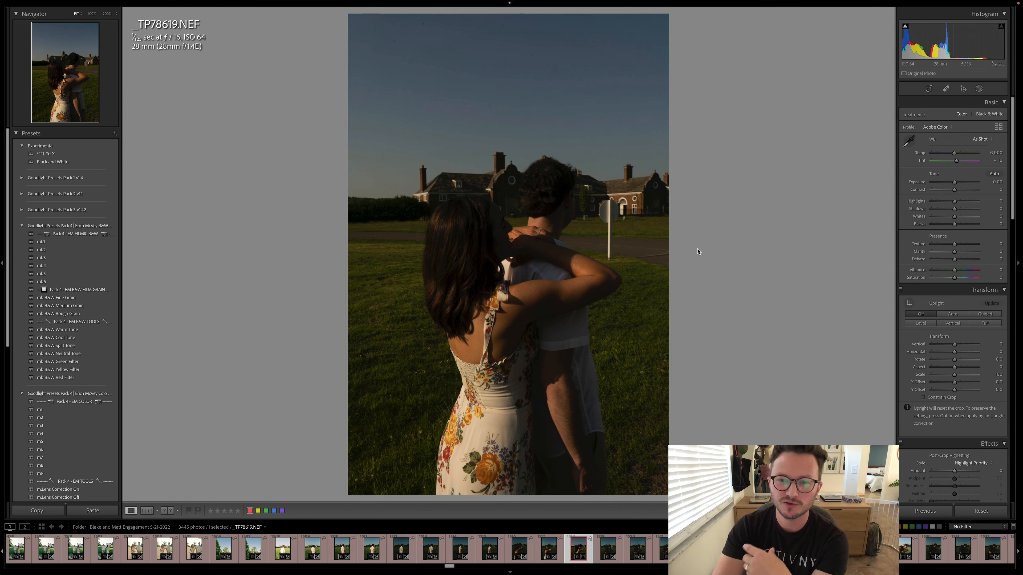
Crop the straightened portrait tighter around the couple, keeping the original aspect ratio.
key("r")
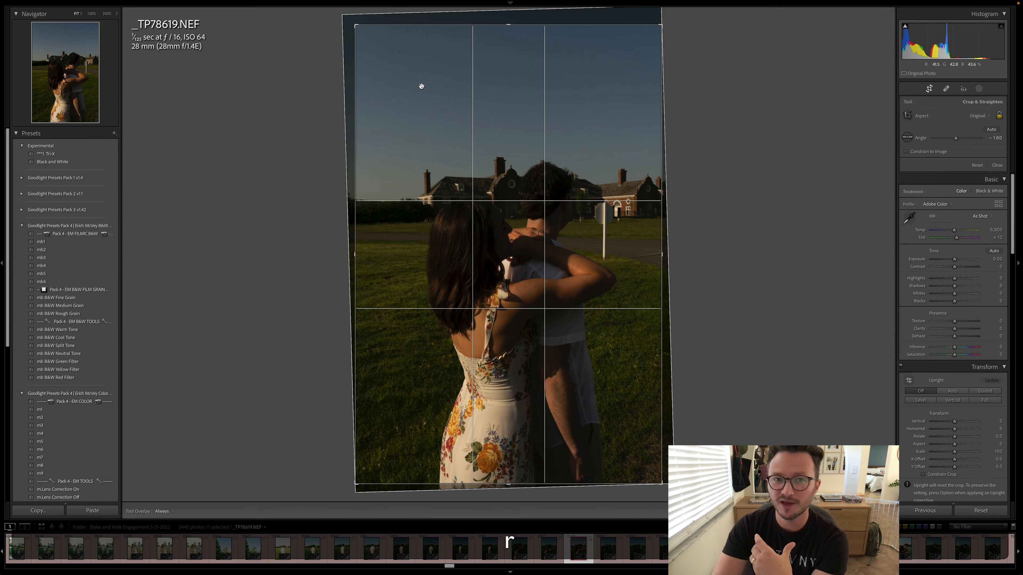
left_click_drag(357, 24, 368, 25)
key("r")
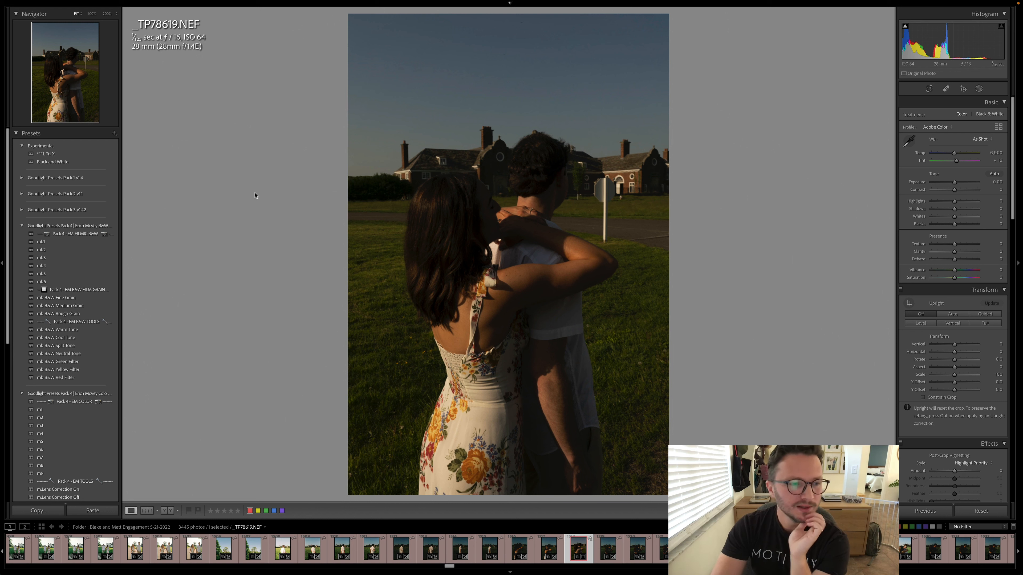
Apply the m1 color preset to the cropped portrait and set its exposure to +1.25.
left_click(40, 409)
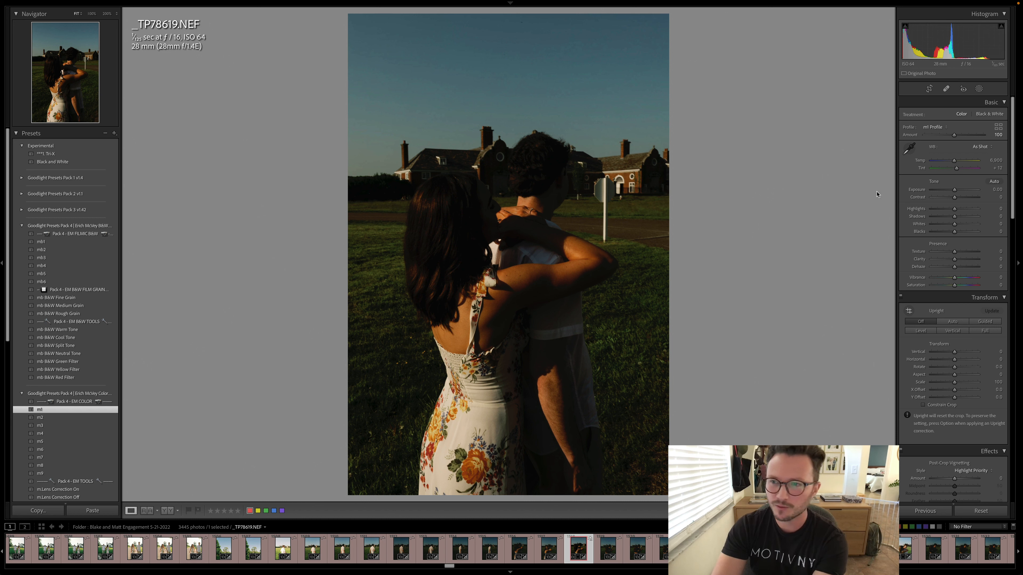
left_click_drag(954, 189, 960, 190)
Apply the Filmic Shadow Hard preset to the portrait, and try Filmic Highlight Soft for comparison before undoing it.
scroll(88, 401, "down", 5)
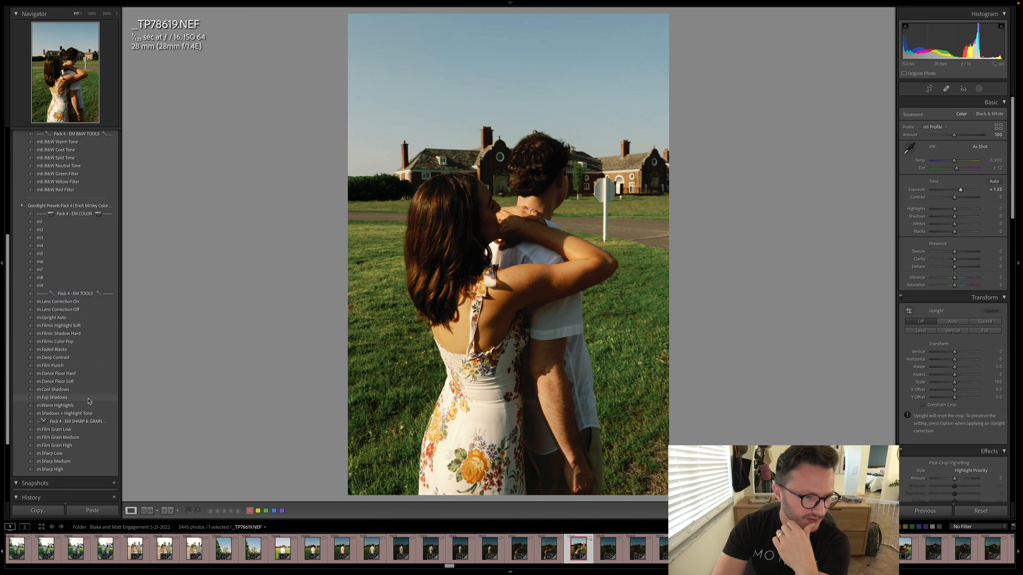
scroll(89, 401, "down", 1)
left_click(73, 289)
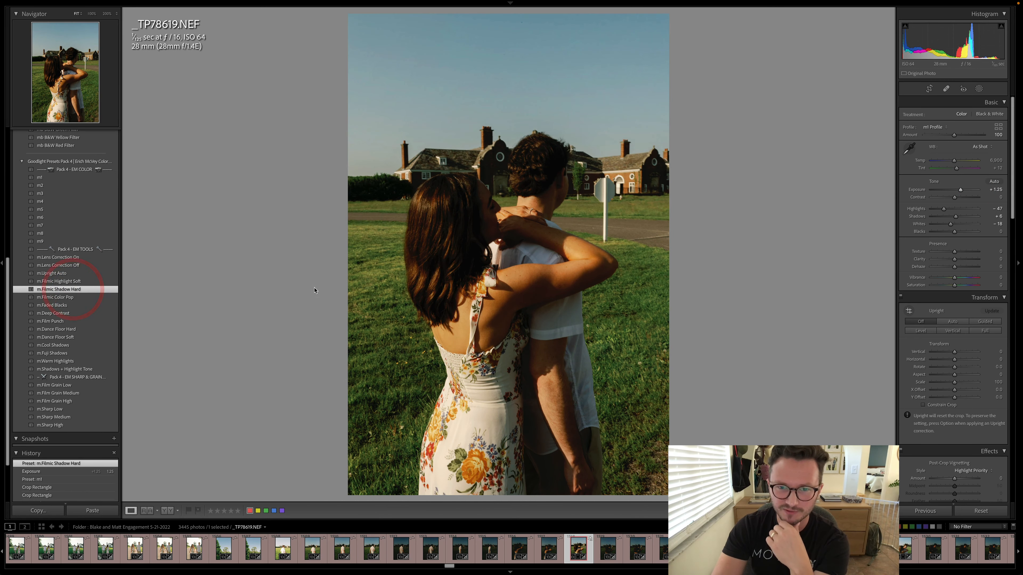
left_click(68, 280)
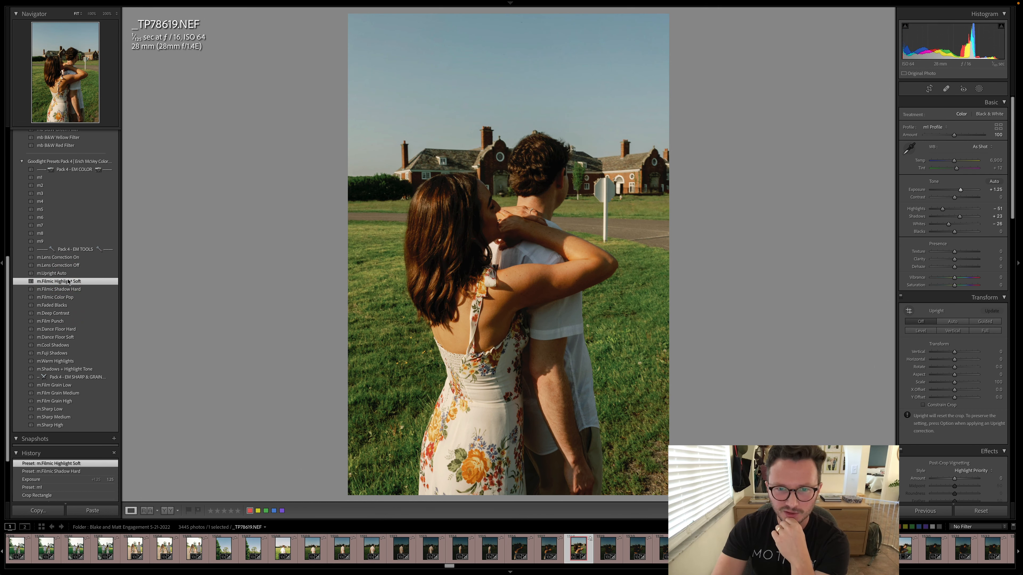
key("super+z")
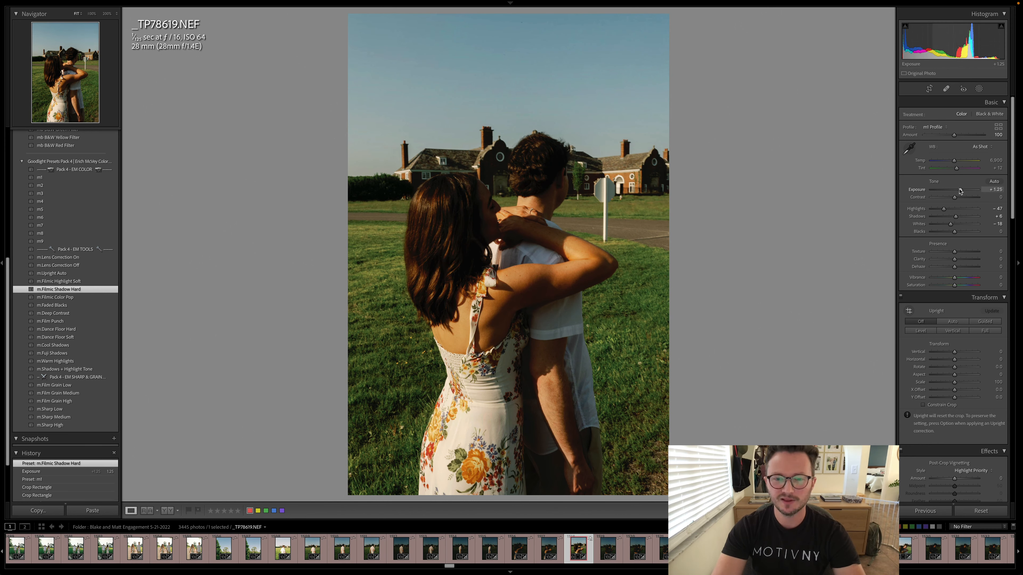
Set the portrait's exposure to +1.40 and cool its white balance temperature to 6,450.
left_click_drag(959, 189, 960, 189)
key("w")
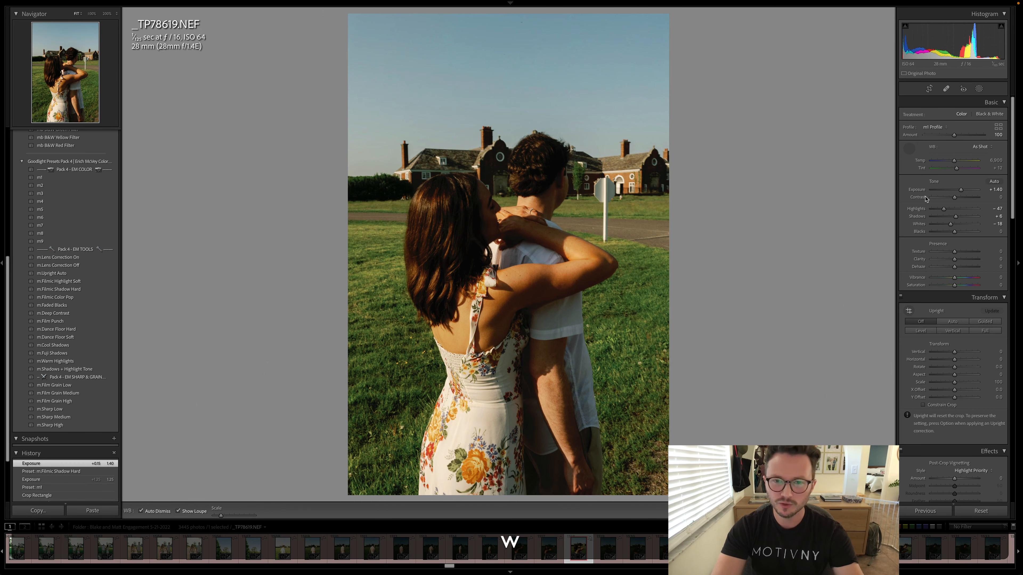
key("shift+Down")
key("shift+Down")
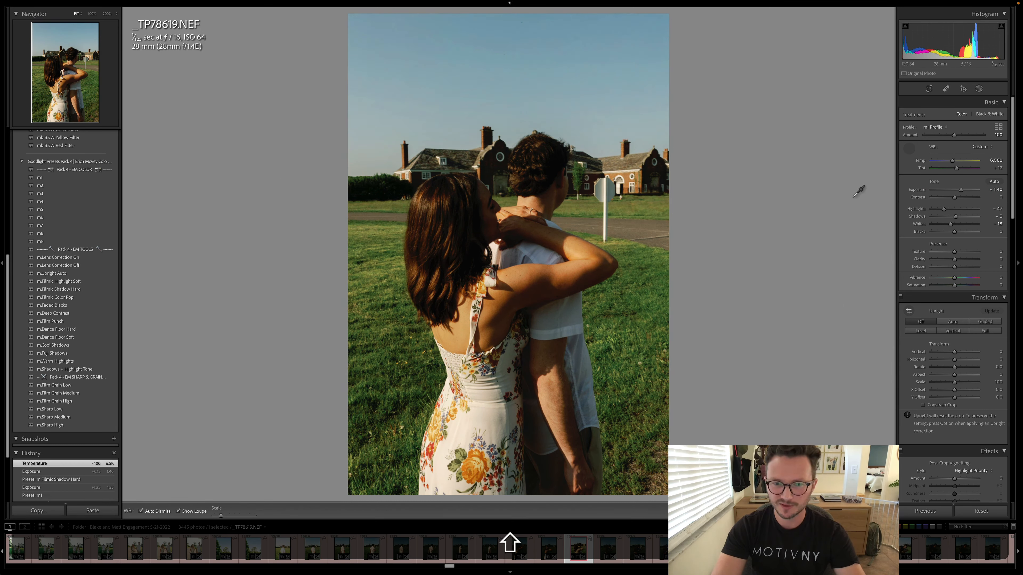
key("w")
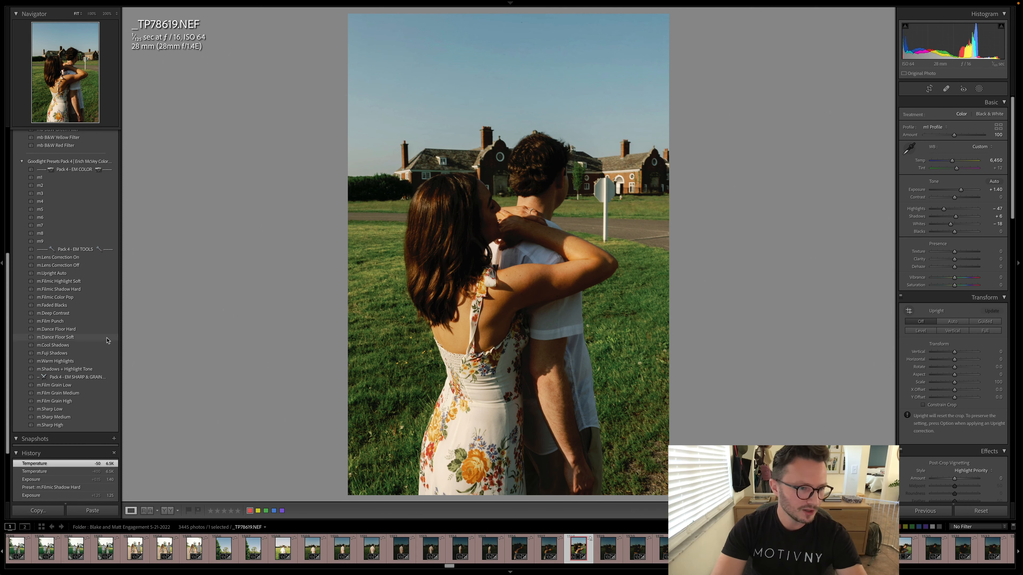
Apply the Faded Blacks tool preset to the portrait of the embracing couple.
left_click(65, 308)
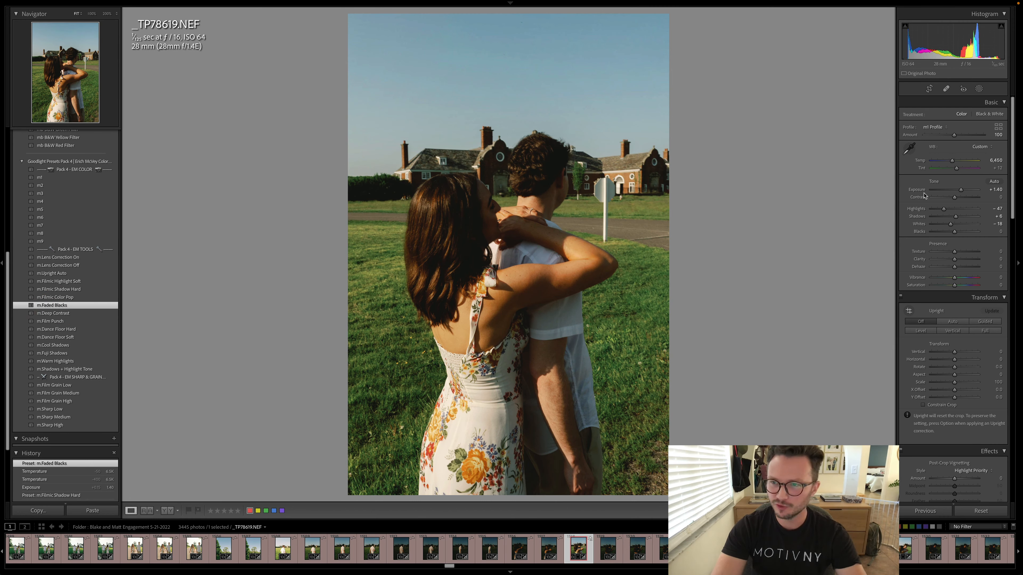
Set the portrait's exposure to +1.20 and its blacks to -5.
key("Down")
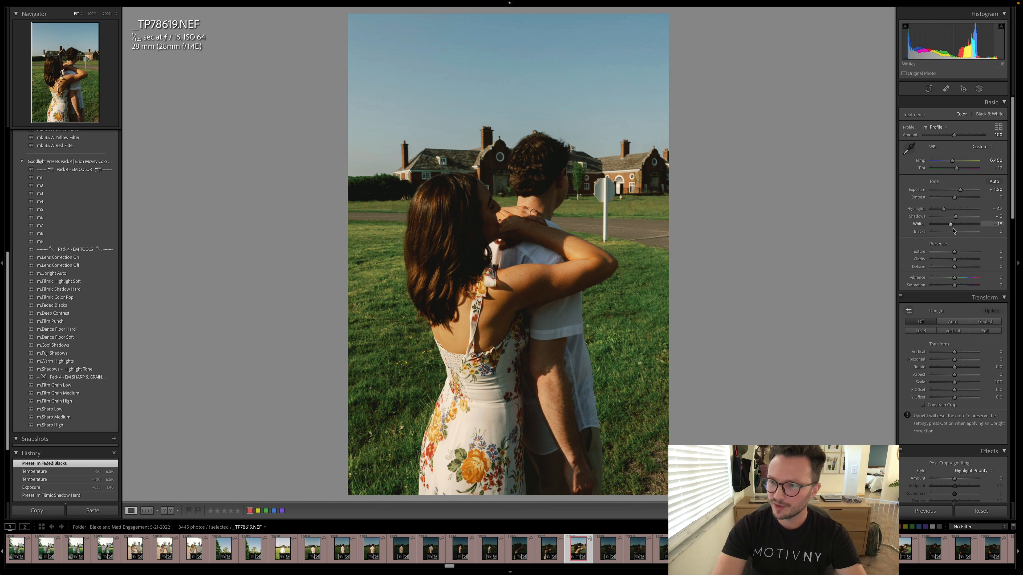
key("Down")
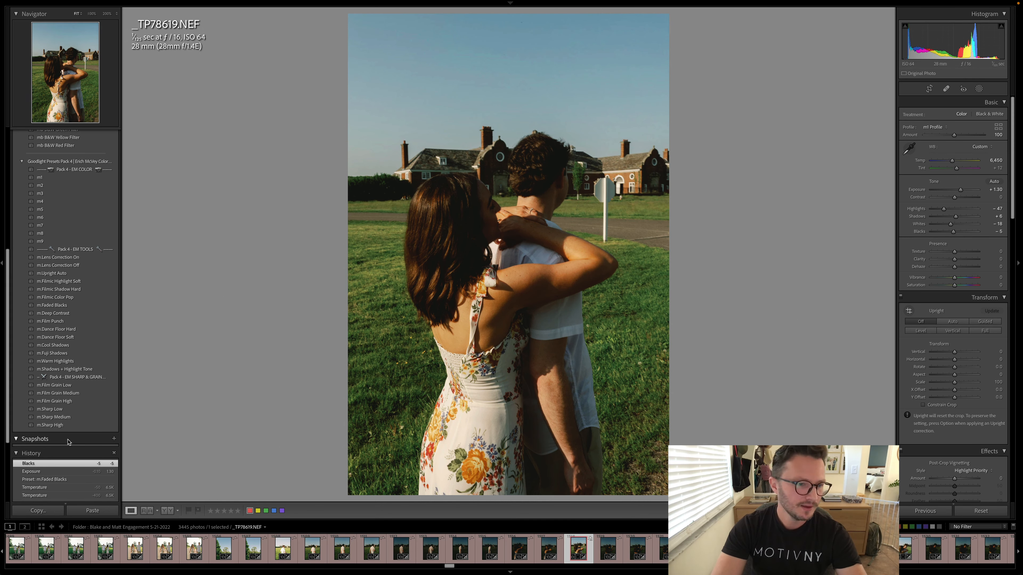
Apply the Film Grain High preset to the portrait and inspect the grain at 100% magnification.
left_click(70, 402)
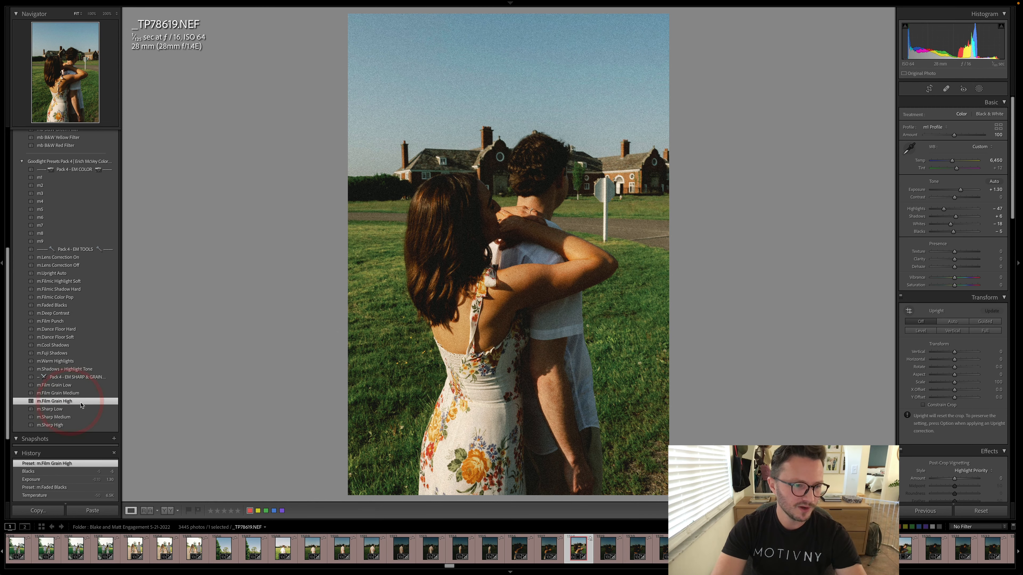
left_click(530, 228)
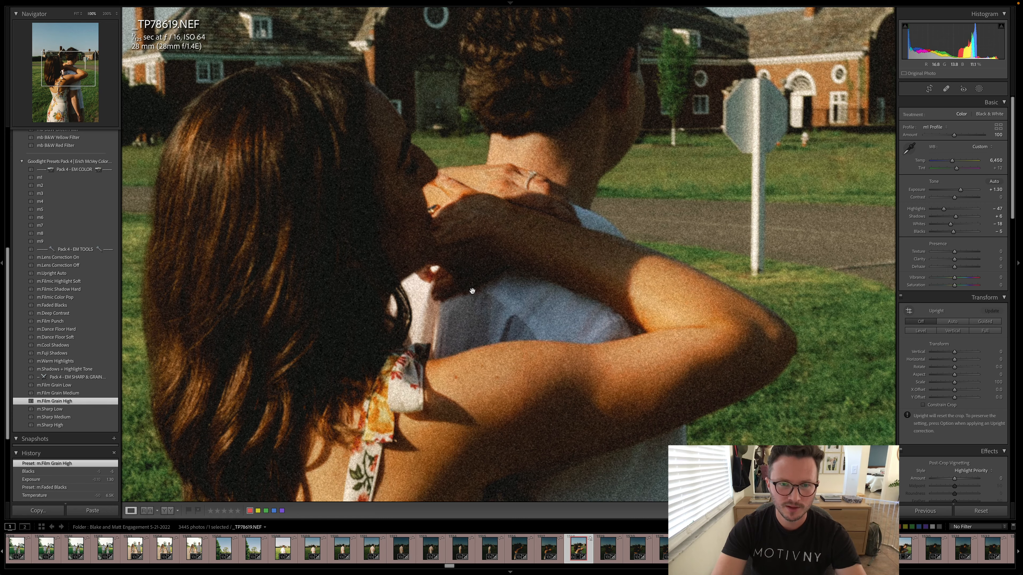
left_click(472, 291)
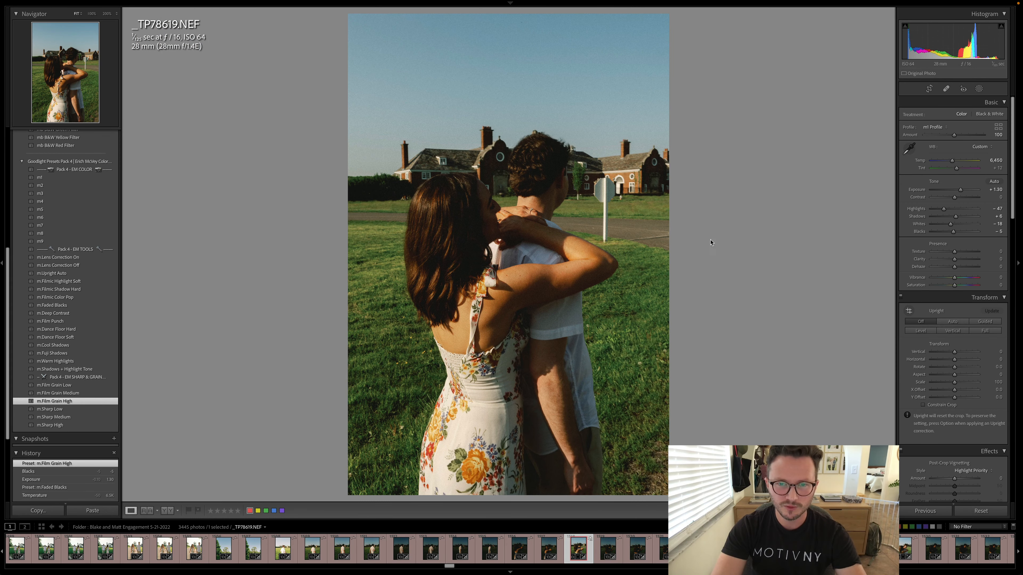
Set the portrait's white balance temperature to 6,650 and its tint to +17.
key("shift+w")
key("shift+Up")
key("shift+Up")
key("w")
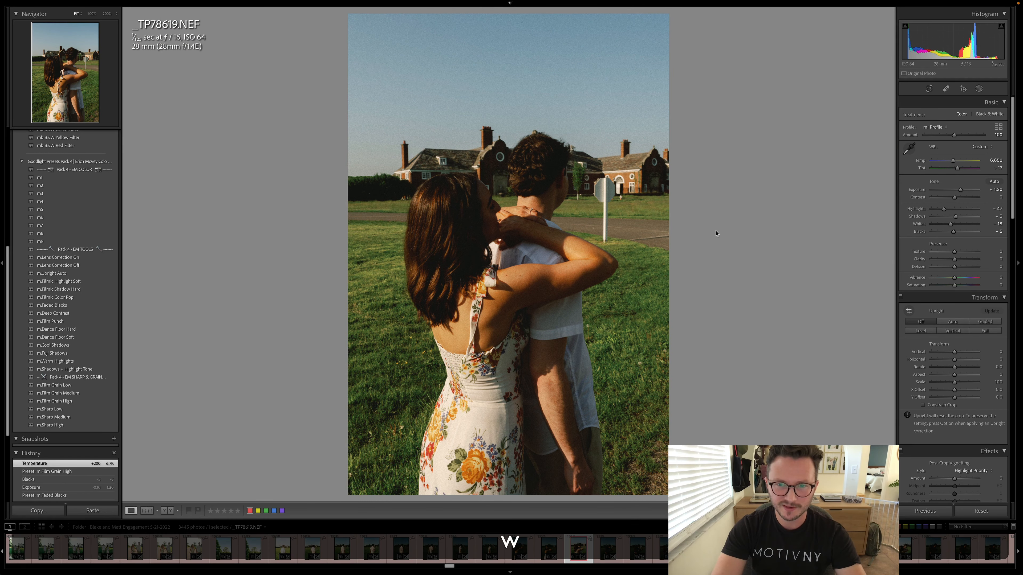
Compare the Shadows + Highlight Tone, Cool Shadows and Warm Highlights presets on the portrait, finishing with Shadows + Highlight Tone.
left_click(73, 368)
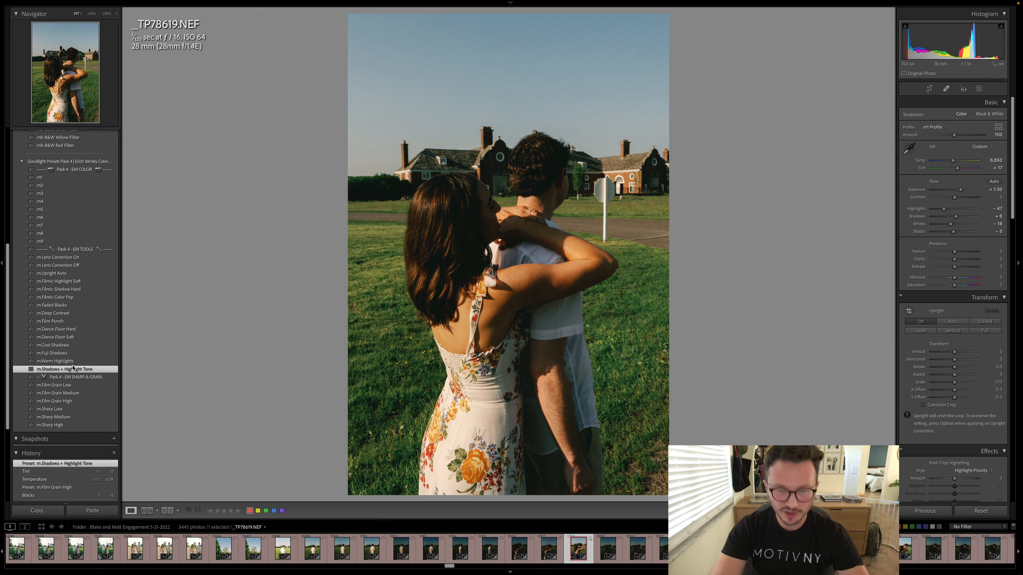
key("super+z")
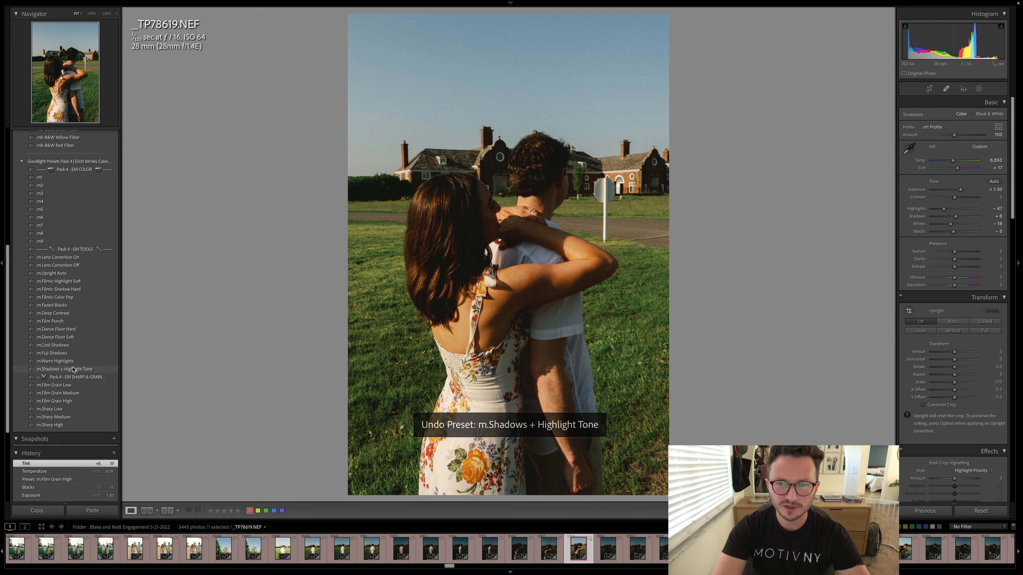
left_click(63, 347)
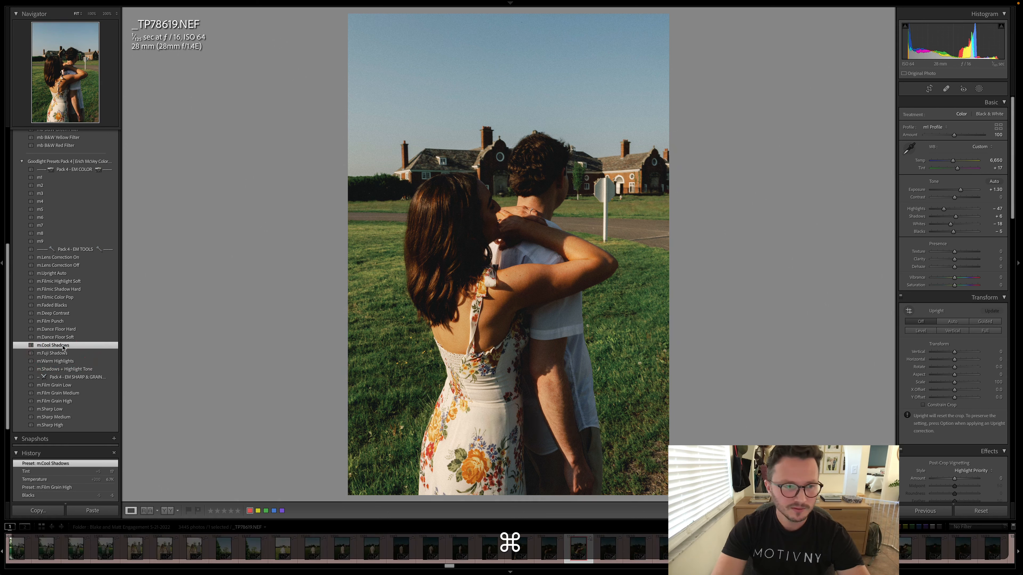
left_click(62, 361)
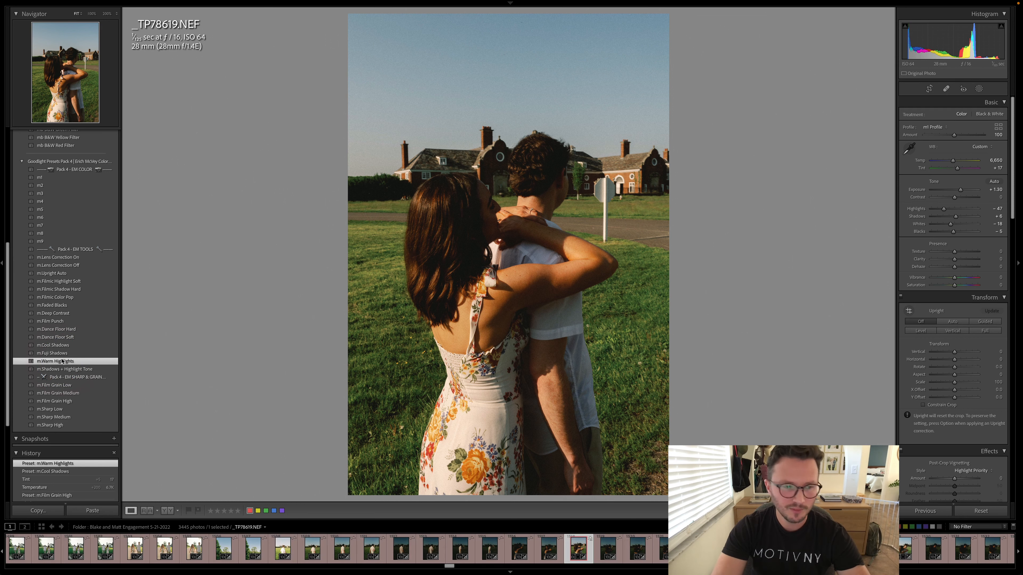
left_click(60, 347)
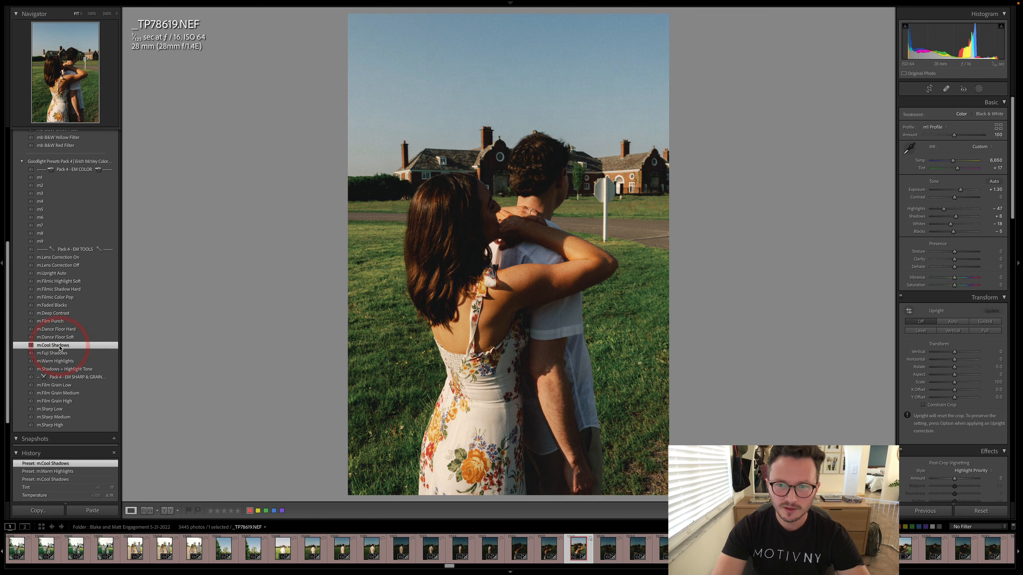
left_click(60, 369)
Apply the Cool Shadows preset to the portrait and set its white balance to temperature 7,050 and tint +12.
key("shift+w")
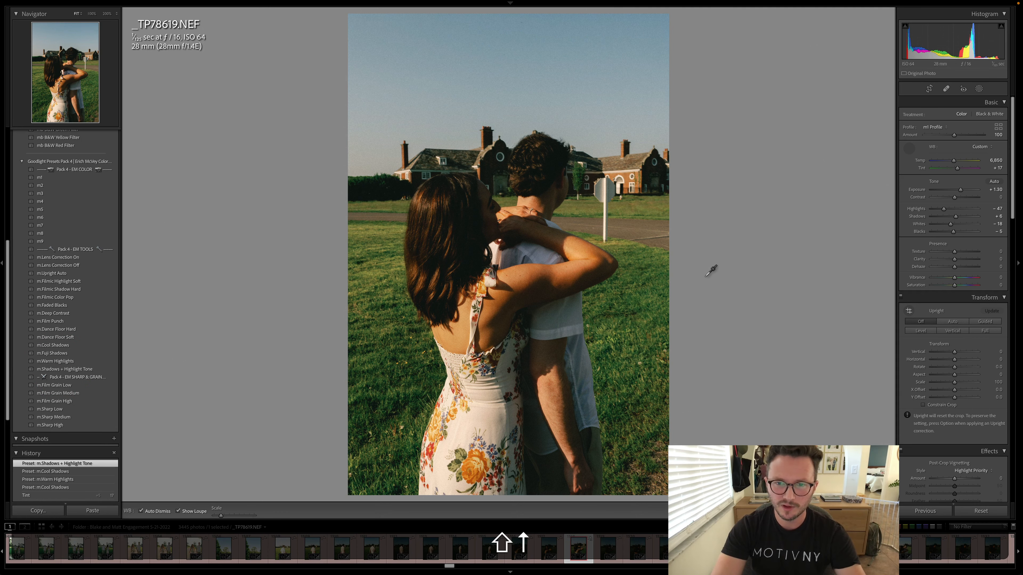
key("shift+Down")
key("w")
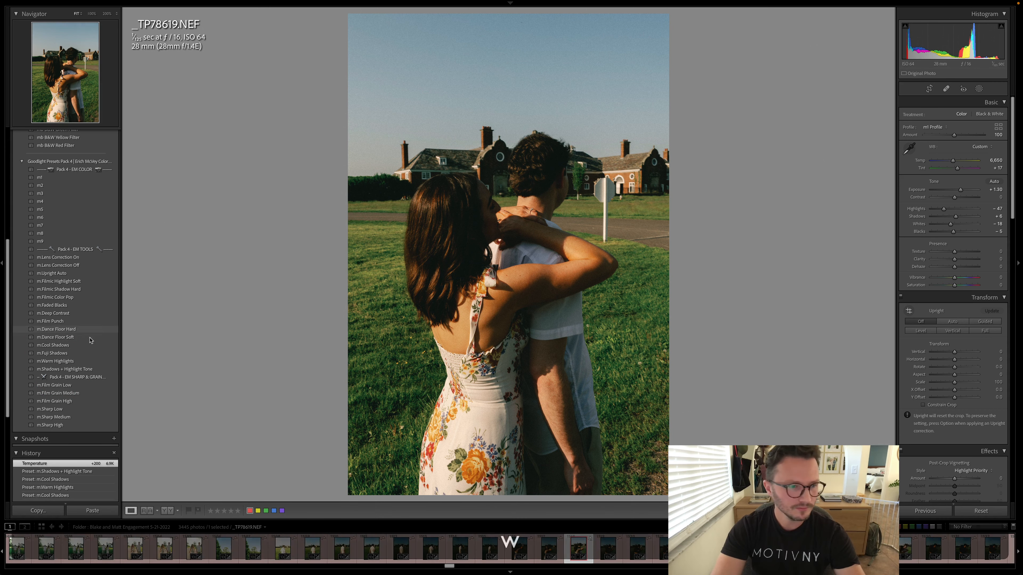
left_click(74, 345)
key("shift+w")
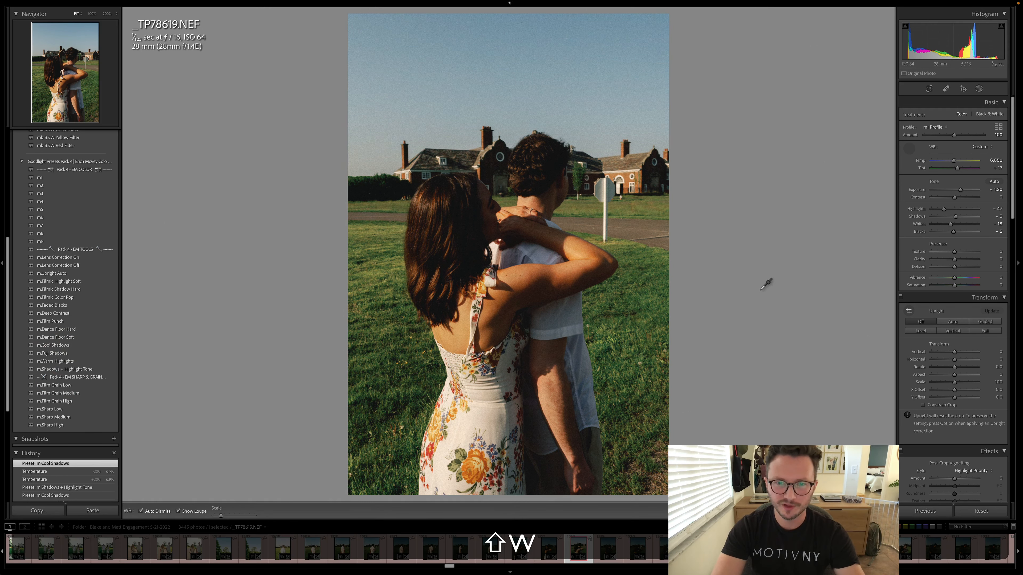
key("w")
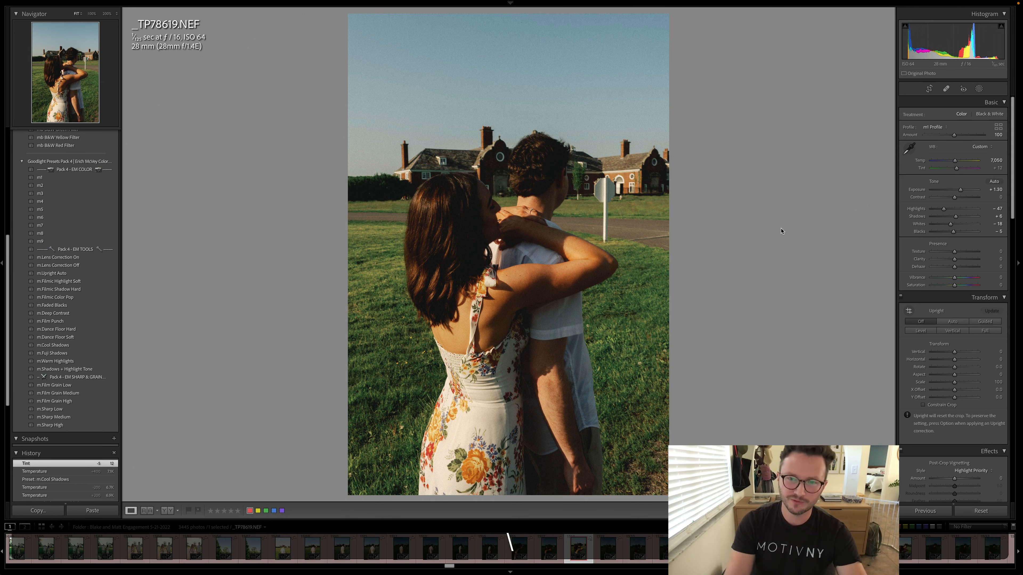
Compare the edited portrait with its unedited before version.
key("backslash")
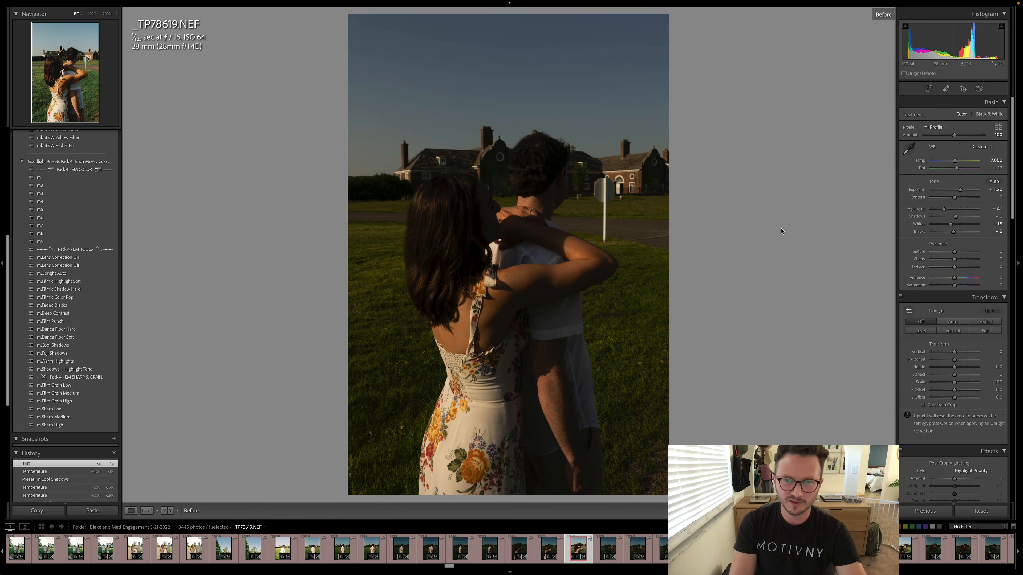
key("backslash")
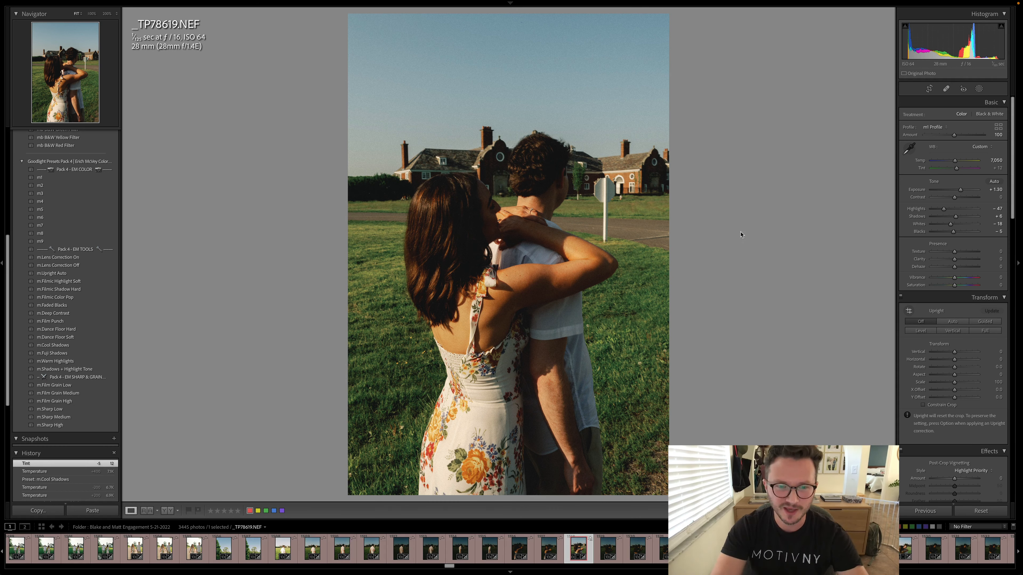
Create a virtual copy of the portrait with the mb5 black-and-white preset, and reselect the color original.
key("super+apostrophe")
scroll(81, 284, "up", 10)
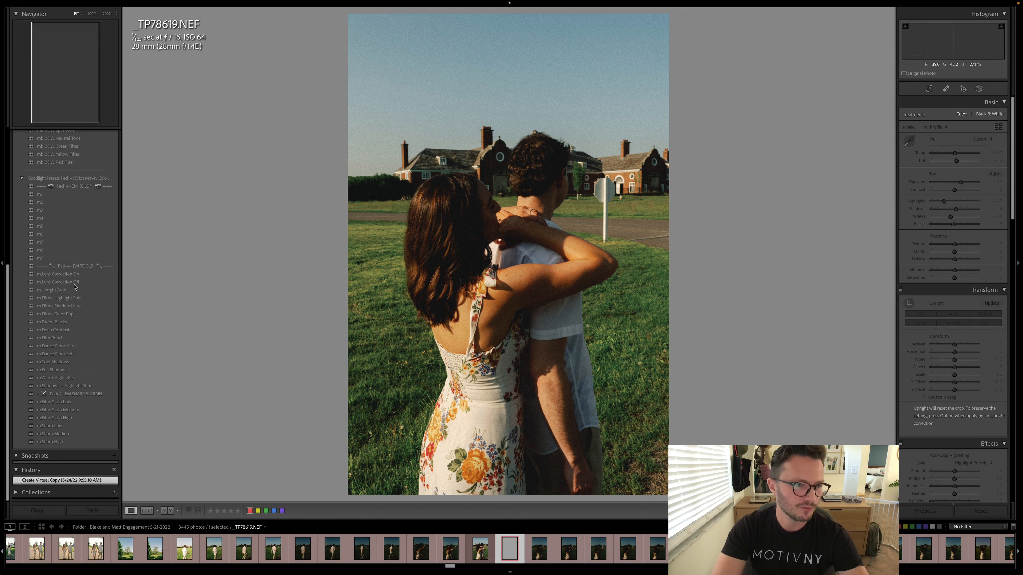
left_click(43, 210)
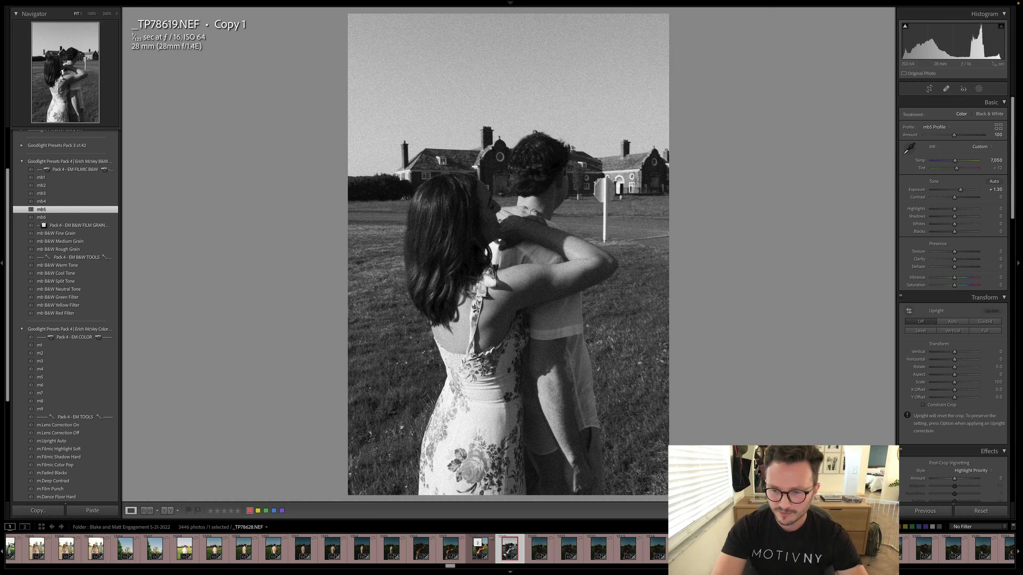
left_click(480, 549)
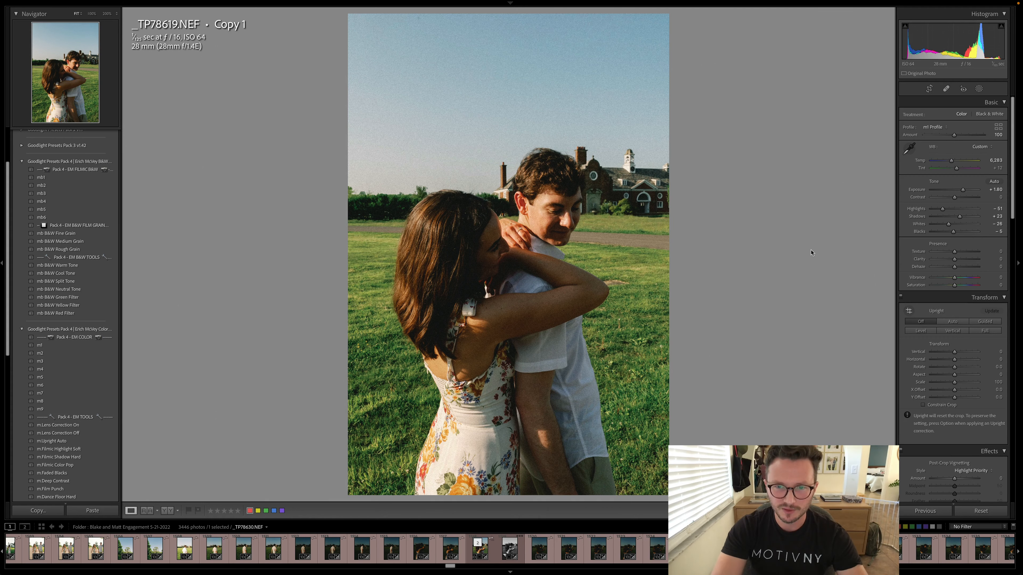